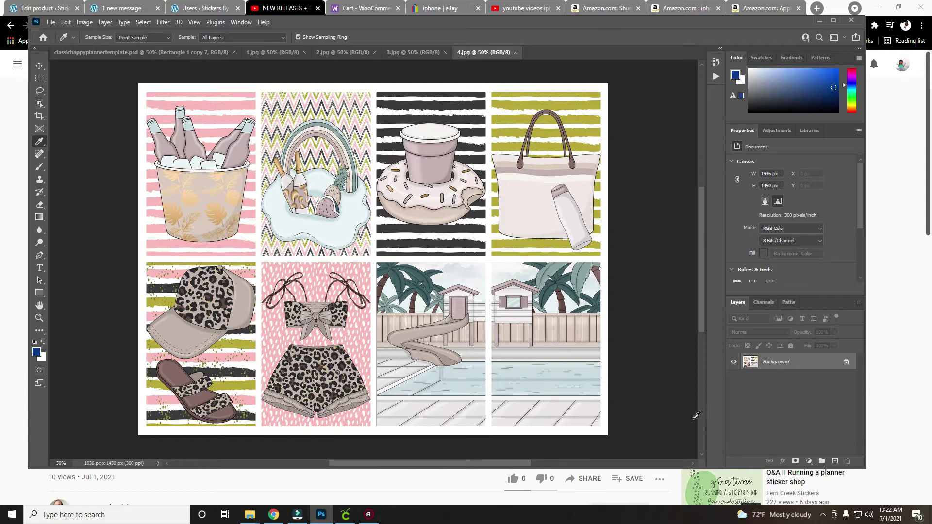
Step: Review the blank planner template and the four finished sample sheets, 1.jpg to 4.jpg
click(72, 55)
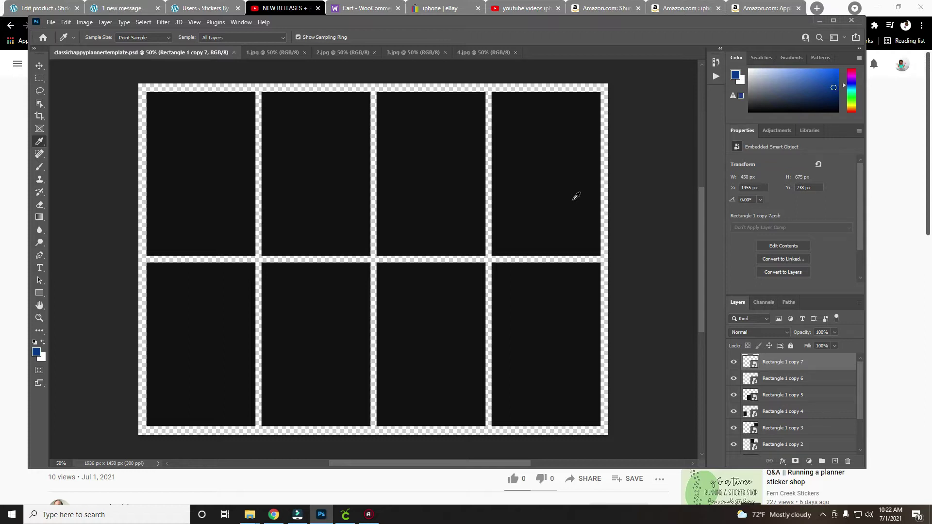
click(263, 50)
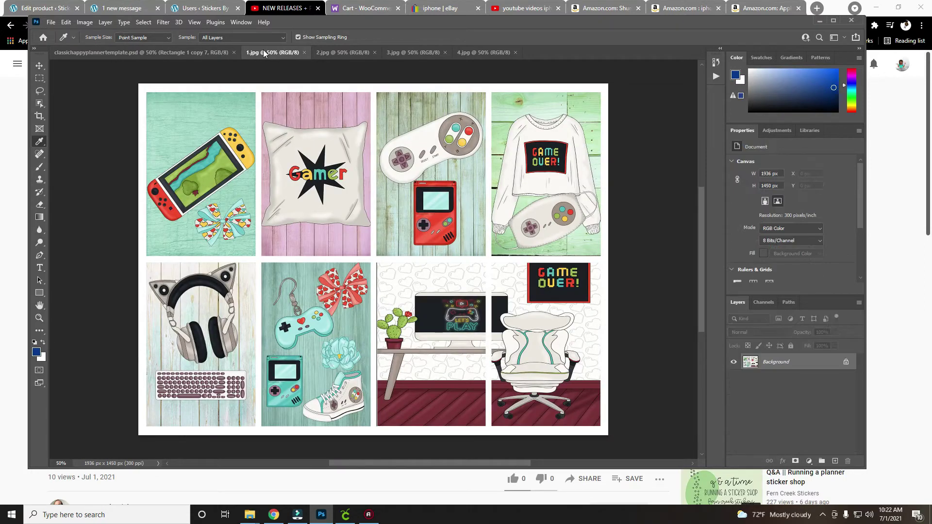
click(348, 50)
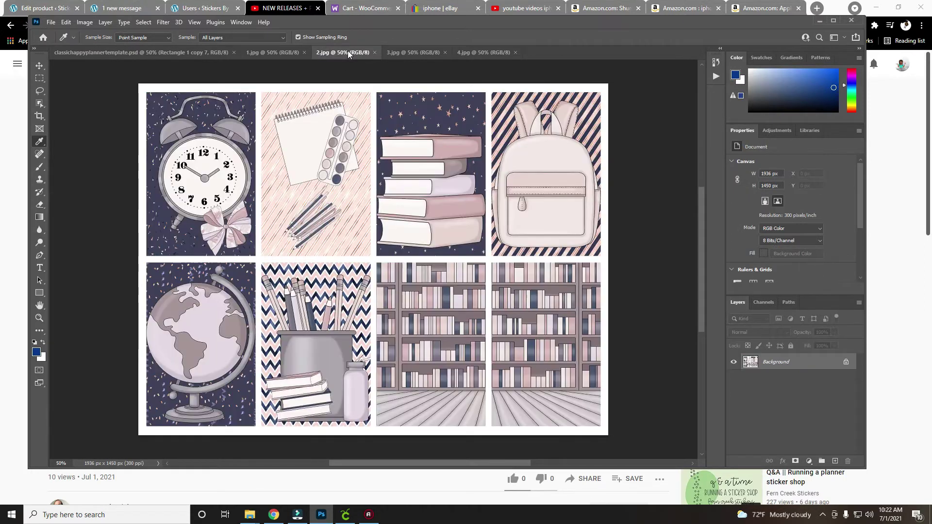
click(395, 52)
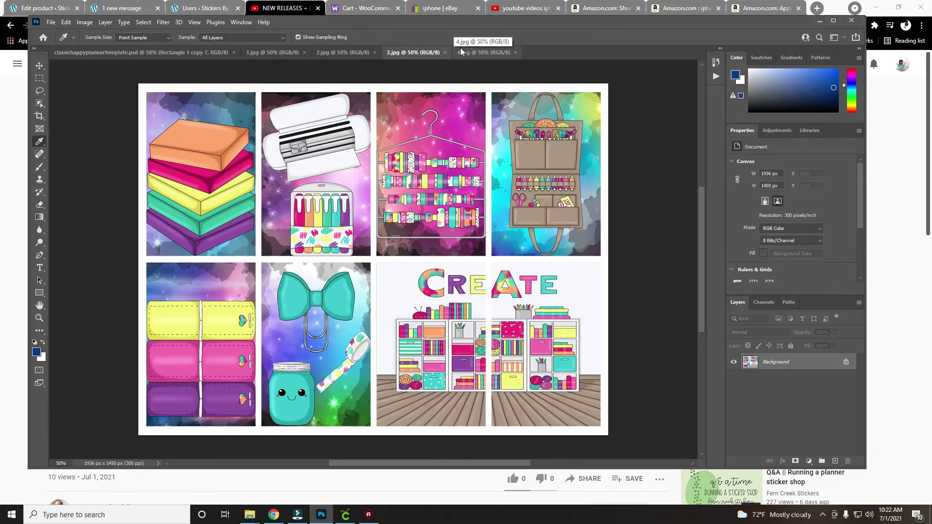
click(481, 52)
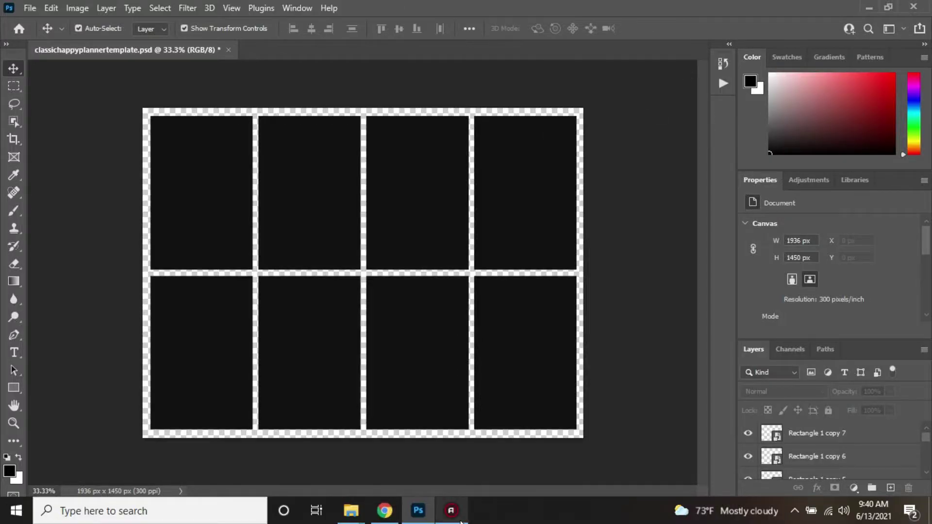
Step: Clear the desktop and open the Gamer Girl scene subfolder inside the ALL FILES IN ZIP Gamer Girl scene folder
key(alt+Tab)
click(384, 511)
click(357, 510)
click(868, 7)
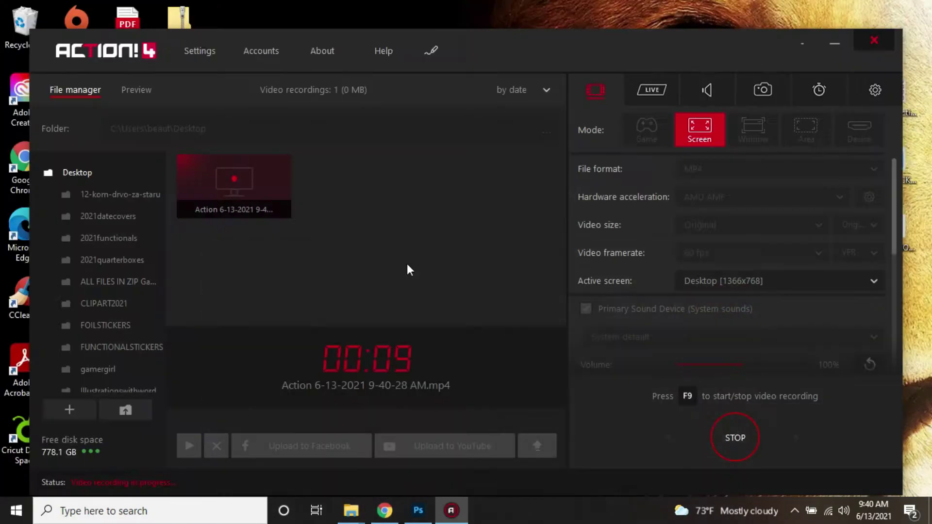
click(828, 44)
double_click(128, 372)
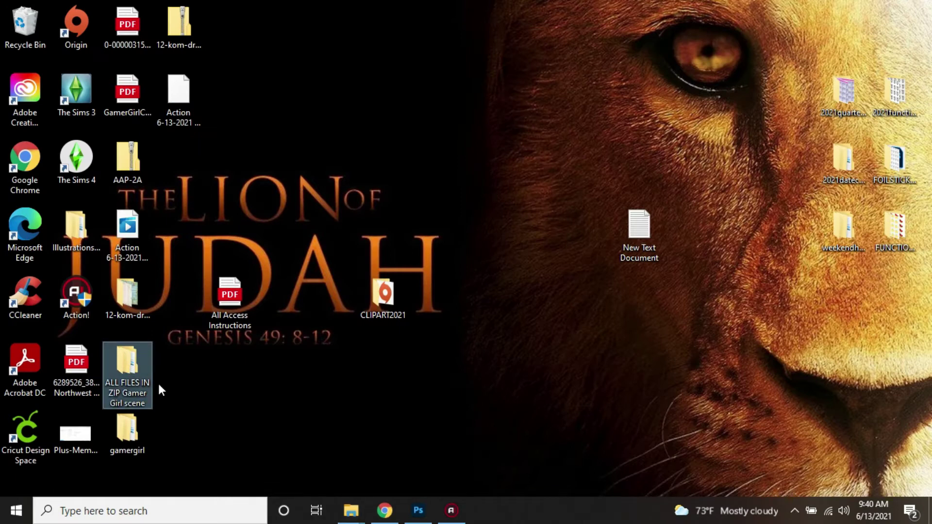
double_click(427, 133)
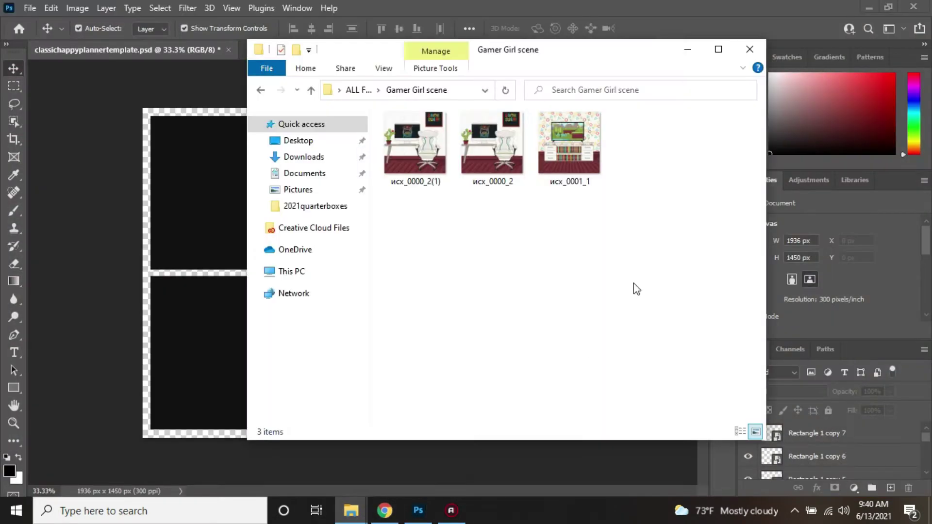
Step: Place the desk scene исх_0000_2 in the template, sized to about 922 x 675 px over the last two bottom-row rectangles
click(509, 139)
drag(558, 50, 859, 66)
drag(796, 152, 460, 370)
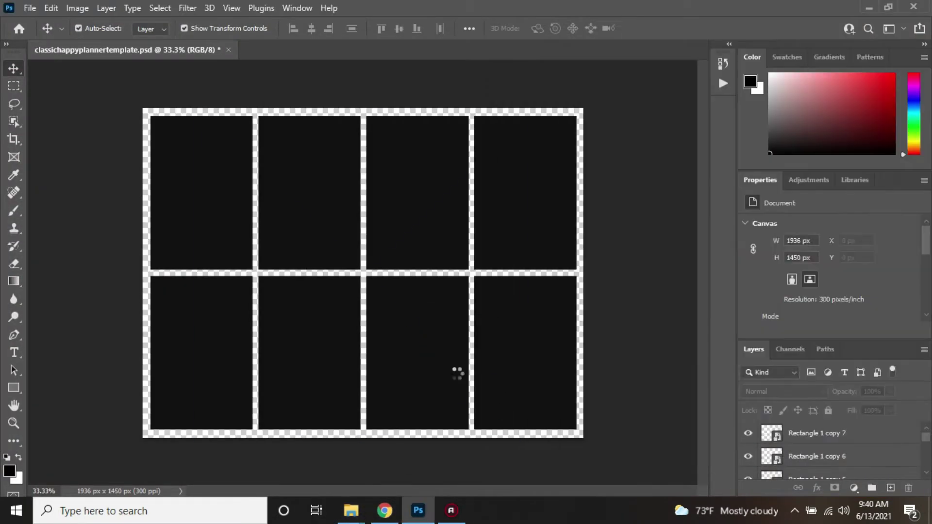
drag(363, 108, 386, 277)
drag(364, 306, 408, 304)
mouse_move(430, 438)
mouse_down()
mouse_move(430, 421)
mouse_move(430, 429)
mouse_up()
drag(245, 366, 365, 368)
key(Return)
right_click(807, 435)
click(702, 320)
click(680, 308)
click(51, 8)
click(78, 21)
right_click(450, 296)
Step: Duplicate the desk scene layer and clip the original исх_0000_2 layer to the Rectangle 1 copy 7 layer
right_click(813, 435)
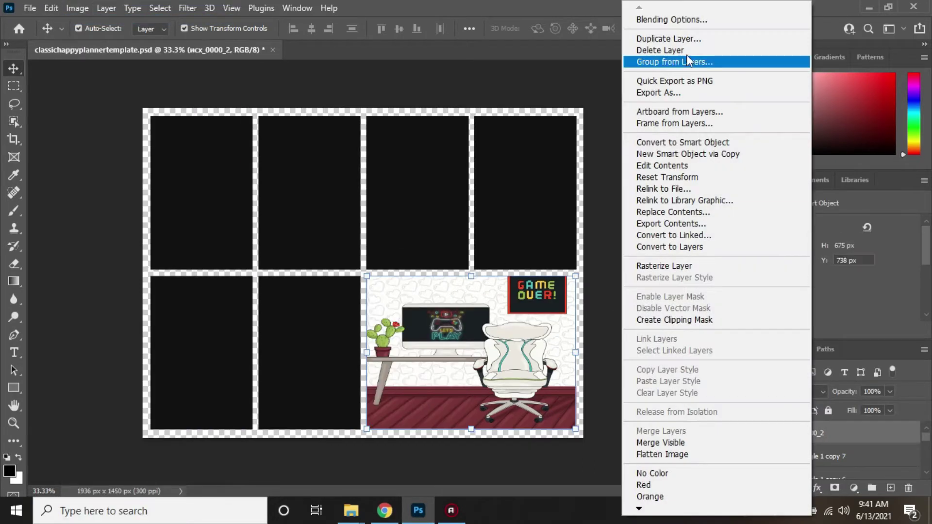
click(679, 38)
click(579, 131)
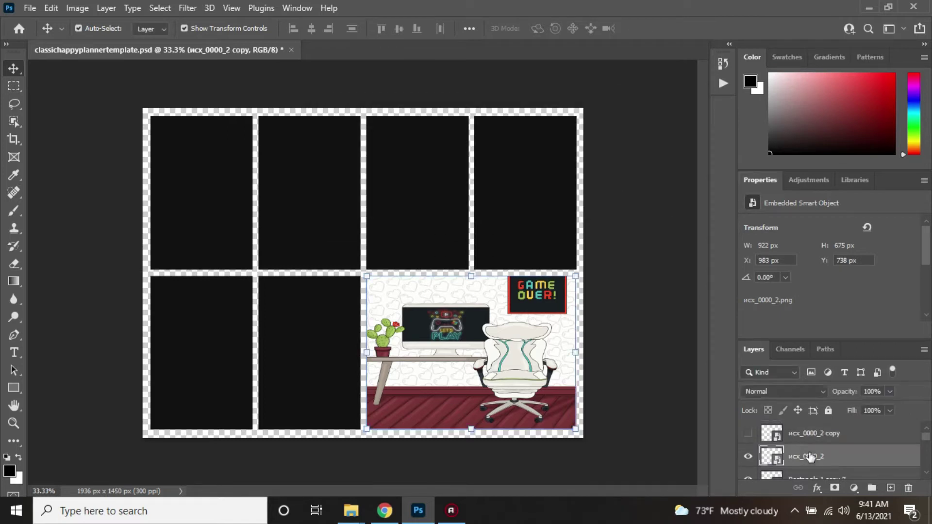
right_click(808, 456)
click(706, 319)
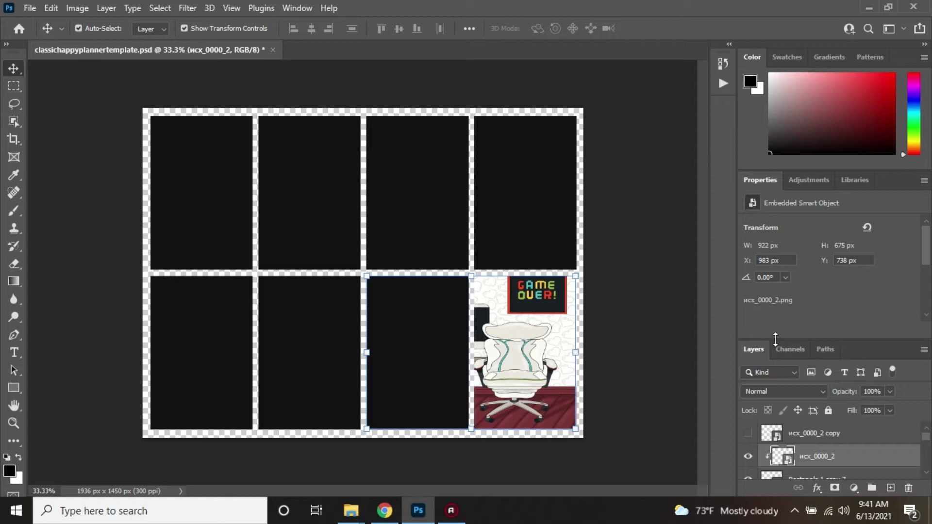
Step: Move the scene copy directly above the Rectangle 1 copy 6 layer, make it visible and clip it to that rectangle
drag(775, 339, 774, 300)
drag(816, 406, 840, 465)
click(747, 452)
right_click(825, 449)
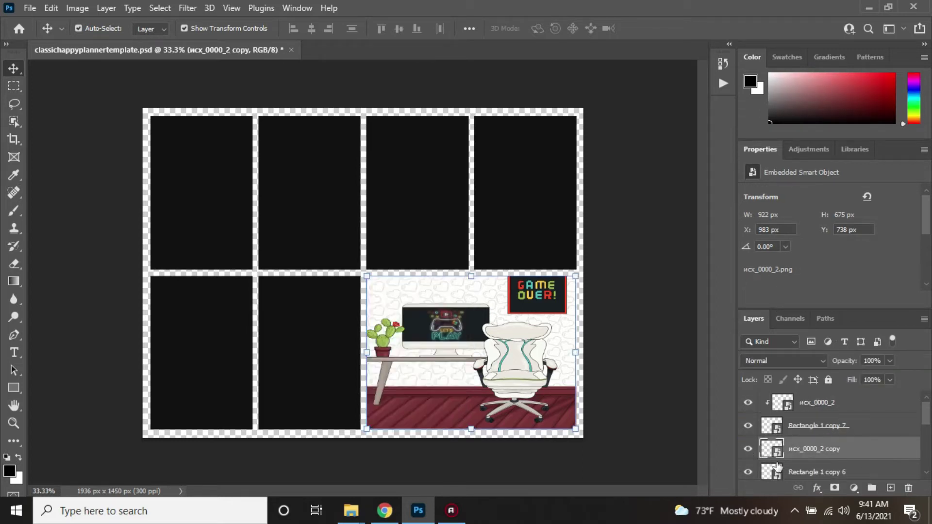
click(689, 258)
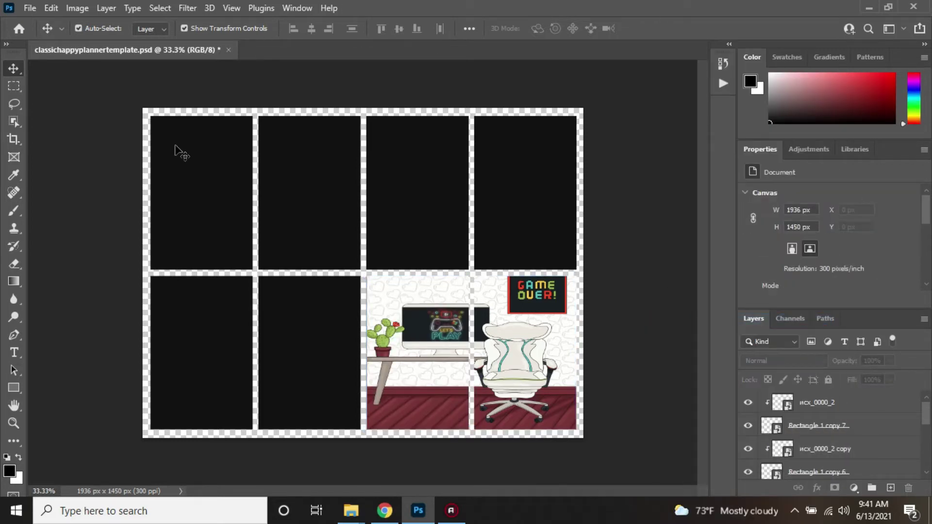
Step: Open the contents of the first top-row rectangle and place wood texture 004 (2), stretched to fill the 450 x 675 px canvas
click(181, 152)
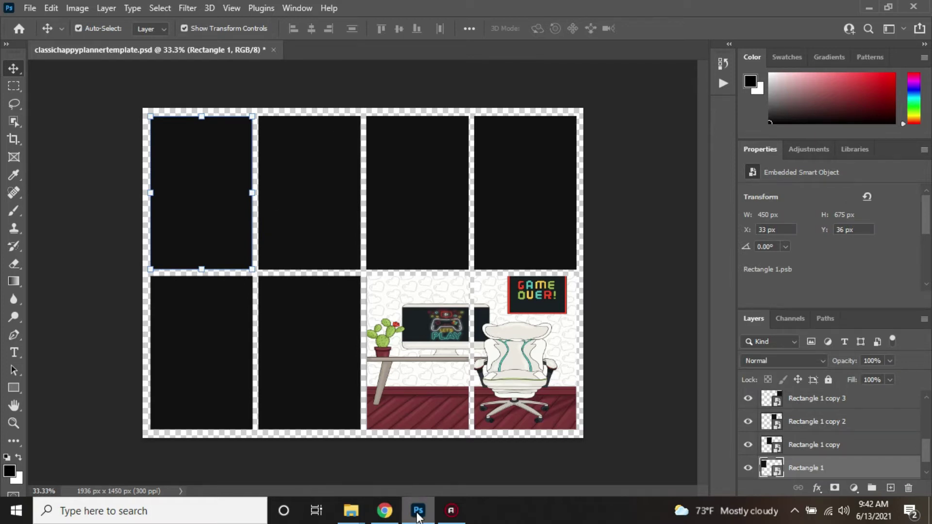
double_click(771, 468)
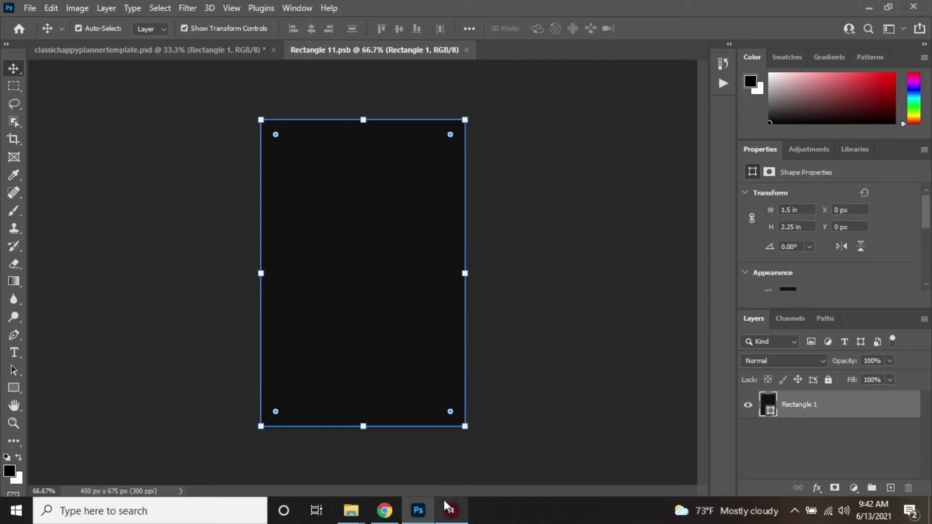
mouse_move(351, 510)
click(354, 466)
drag(578, 33, 696, 29)
drag(745, 123, 341, 295)
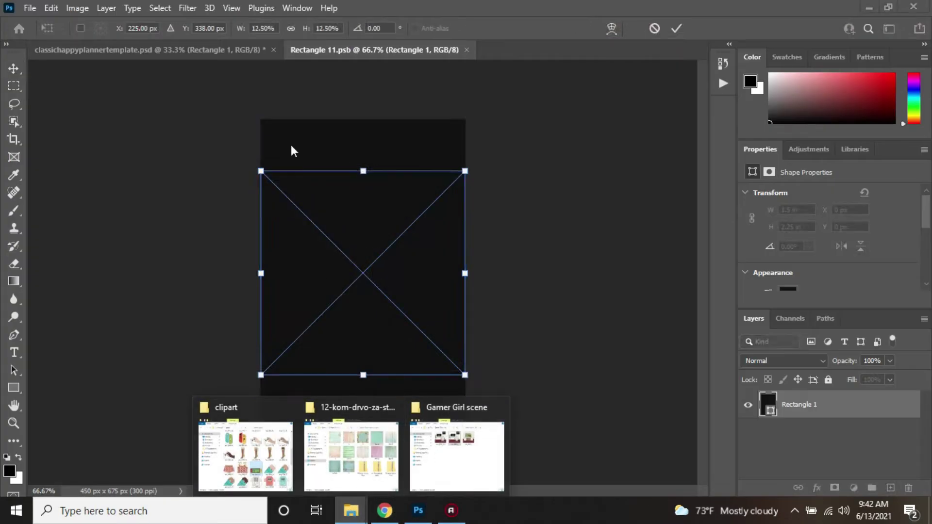
drag(361, 171, 361, 119)
drag(363, 375, 366, 424)
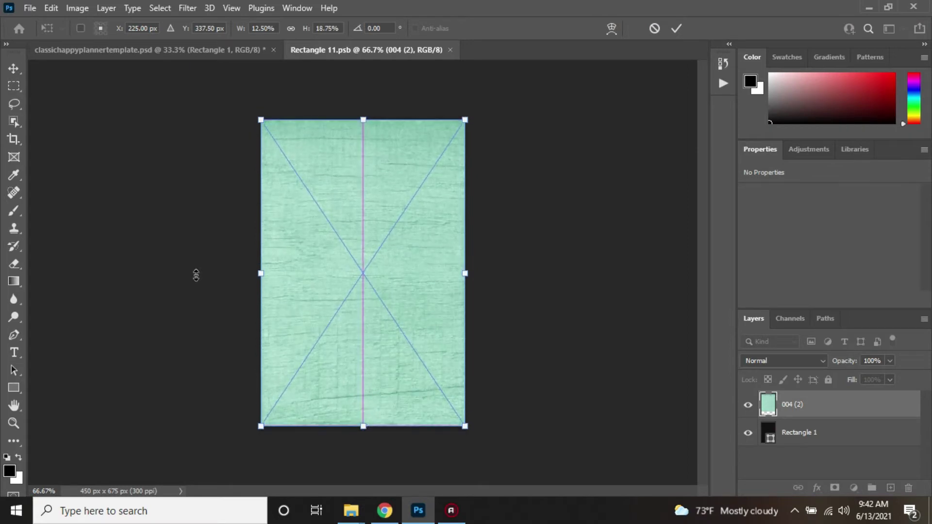
key(Return)
Step: Place the handheld game console исх_0094_29 from the clipart folder over the wood and tilt it with its yellow end up
mouse_move(350, 510)
click(245, 456)
scroll(628, 362, down, 5)
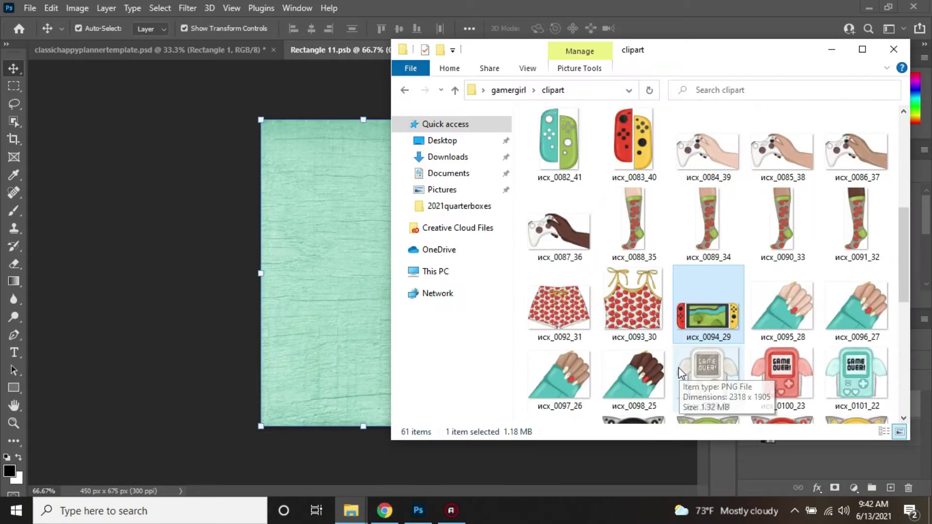
scroll(628, 361, down, 10)
scroll(629, 361, up, 3)
drag(707, 312, 349, 313)
drag(256, 329, 297, 396)
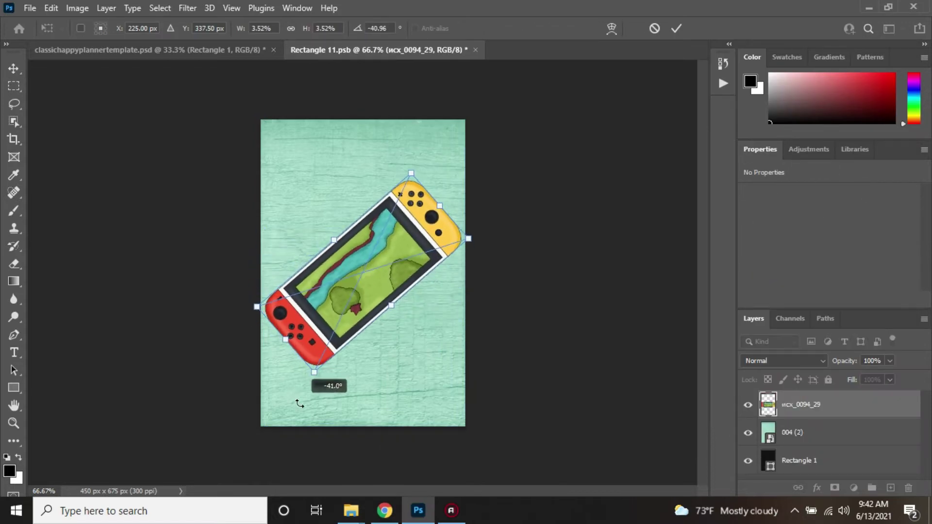
key(Return)
Step: Add the heart-patterned bow исх_0062_61, scaled down below the console, and save and close the smart object
mouse_move(351, 511)
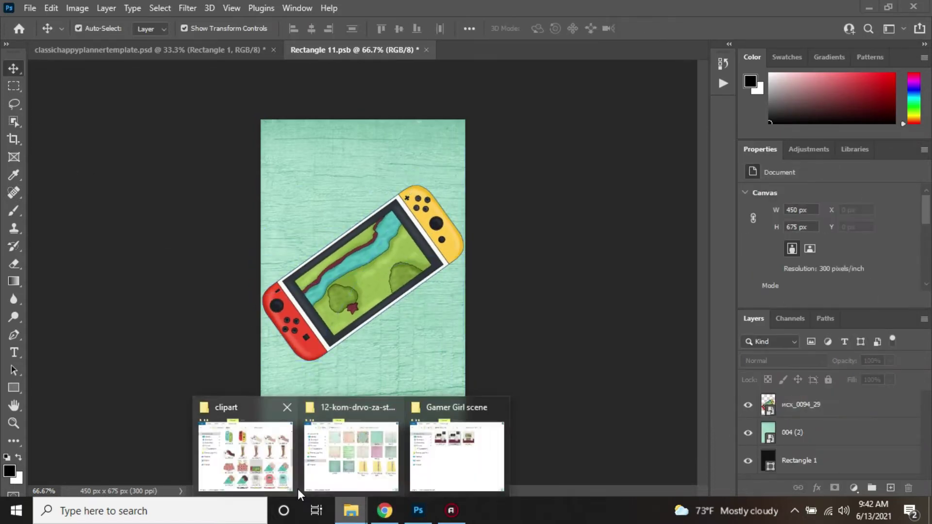
click(246, 447)
scroll(706, 357, up, 7)
drag(558, 146, 358, 380)
drag(260, 120, 363, 273)
drag(427, 345, 417, 370)
drag(354, 298, 351, 318)
key(Return)
click(429, 50)
key(Return)
Step: Open the contents of Rectangle 1 copy and place pink wood texture 006 (2), stretched to fill the whole canvas
click(738, 442)
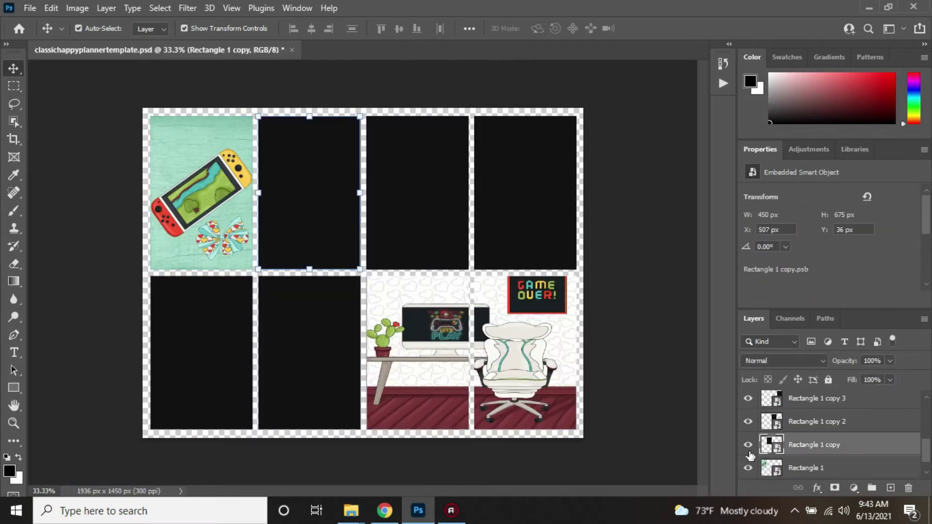
double_click(775, 447)
mouse_move(351, 511)
click(349, 456)
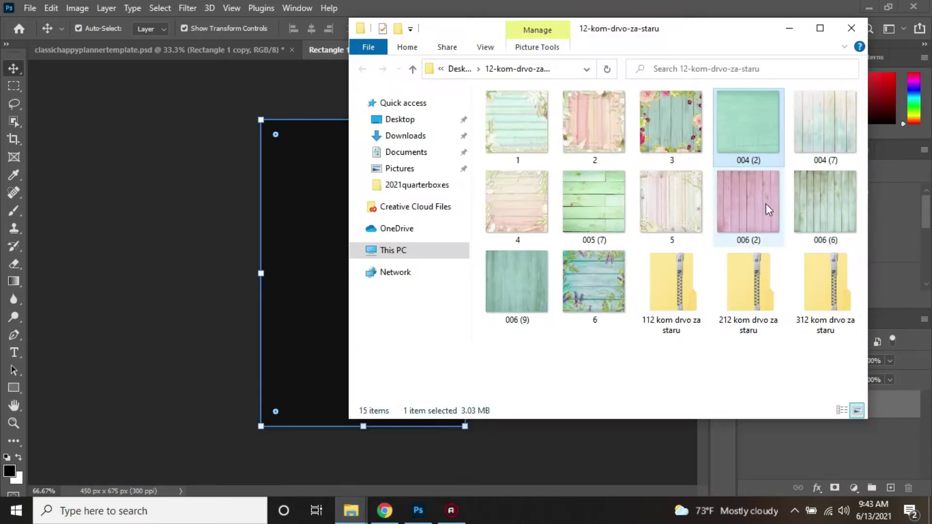
drag(749, 208, 347, 234)
drag(359, 158, 360, 117)
drag(363, 376, 363, 427)
key(Return)
Step: Place the Gamer pillow исх_0114_9 centred on the pink wood and close the smart object with its changes saved
mouse_move(351, 510)
click(321, 466)
scroll(695, 374, down, 6)
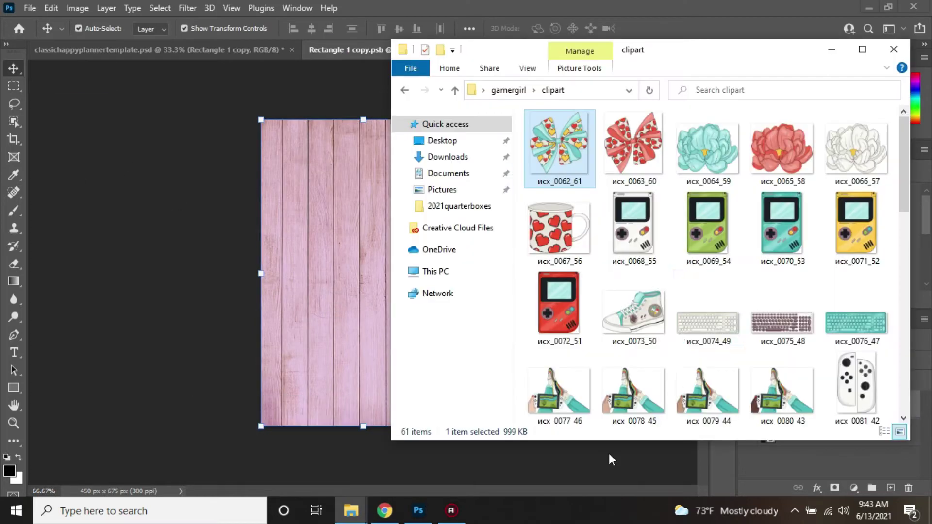
drag(694, 374, 292, 308)
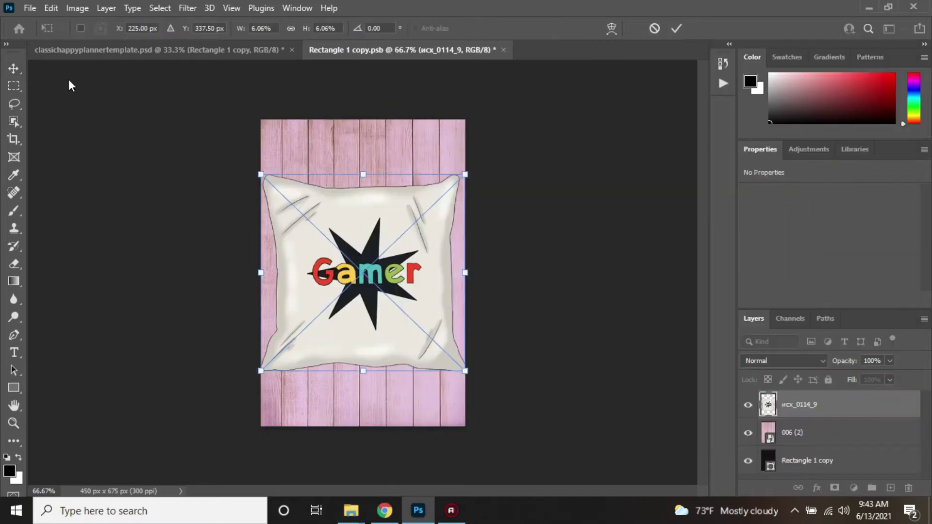
click(14, 69)
click(504, 50)
Step: Open the contents of the third top-row rectangle and place wood texture 006 (6), stretched to fill the whole canvas
click(402, 198)
double_click(419, 247)
click(321, 466)
drag(825, 206, 280, 252)
drag(363, 171, 363, 120)
drag(363, 375, 363, 426)
click(15, 73)
Step: Place the game controller исх_0102_21 in the upper half of the canvas, rotated about -24°
mouse_move(351, 510)
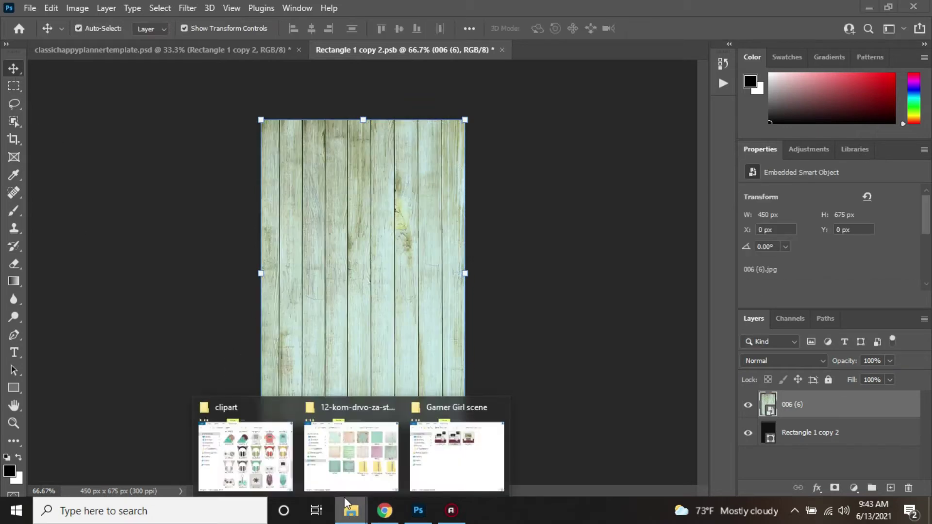
click(245, 444)
scroll(656, 226, down, 10)
mouse_move(868, 189)
mouse_down()
mouse_move(505, 213)
mouse_move(879, 197)
mouse_up()
click(777, 175)
scroll(758, 268, up, 3)
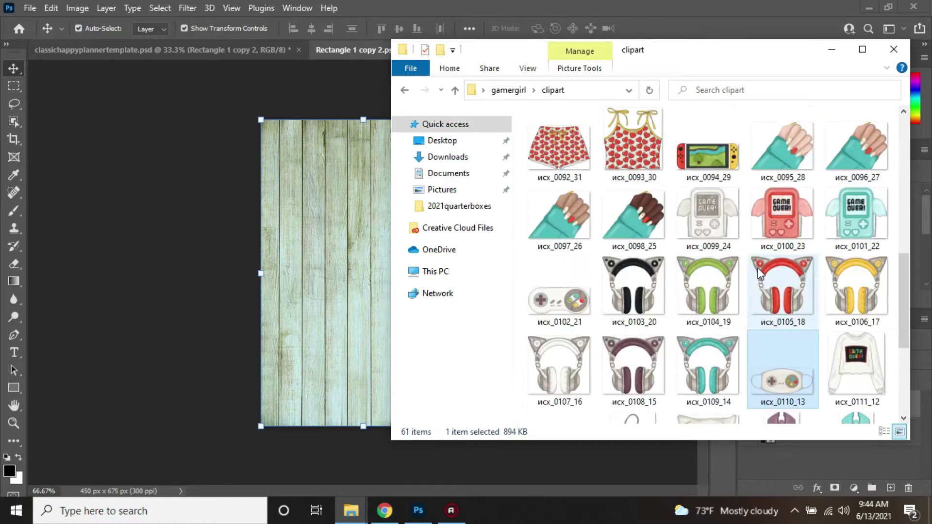
drag(562, 294, 345, 306)
drag(245, 327, 285, 356)
drag(339, 305, 341, 262)
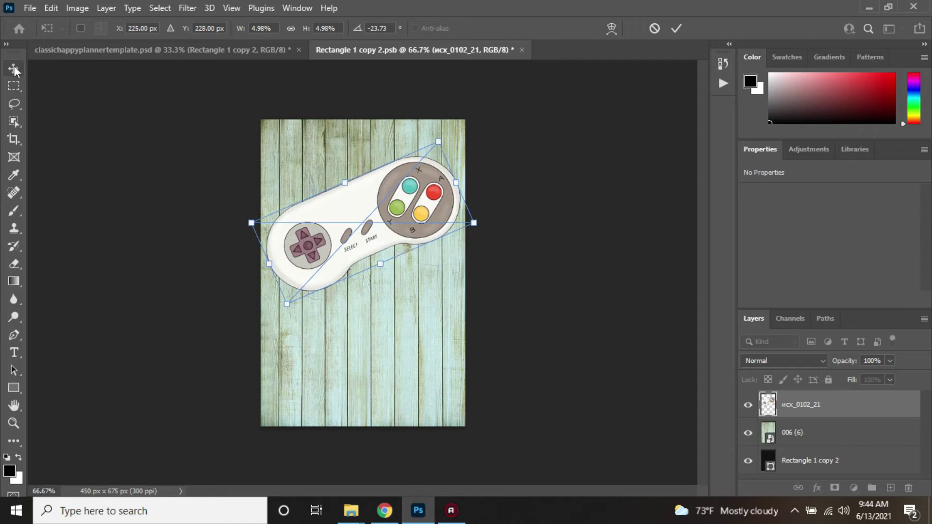
click(14, 68)
Step: Add the red handheld console исх_0072_51 below the controller, scaled to about 2.69%, and close the smart object with changes saved
click(350, 512)
click(458, 451)
scroll(677, 333, down, 4)
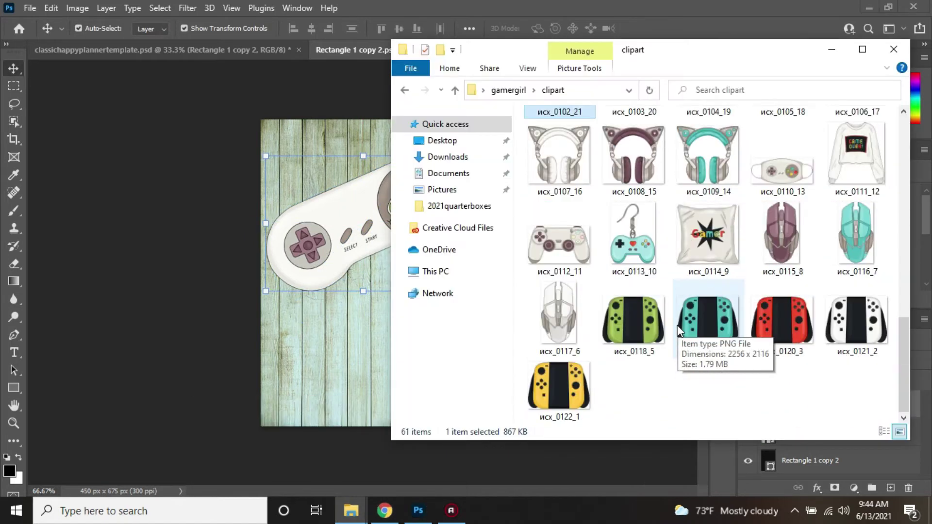
scroll(626, 330, up, 8)
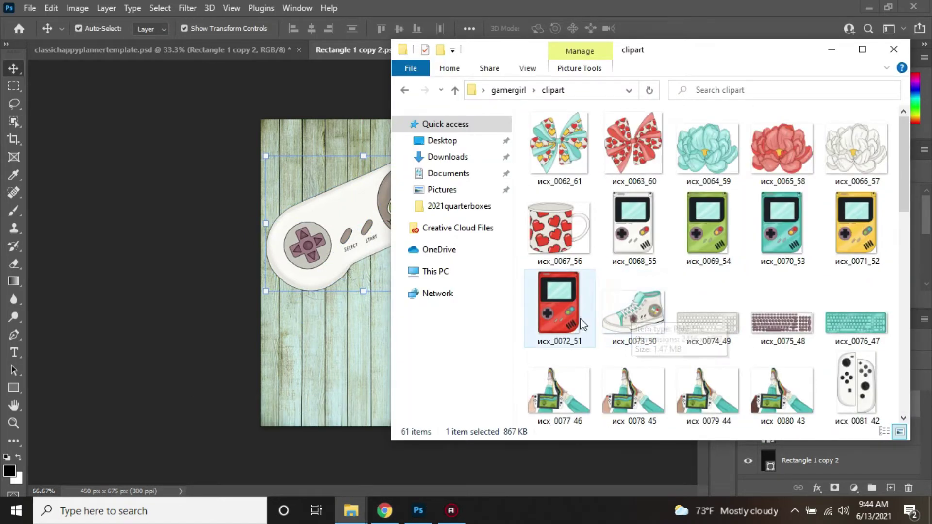
drag(576, 322, 346, 375)
drag(262, 120, 383, 305)
drag(424, 359, 372, 339)
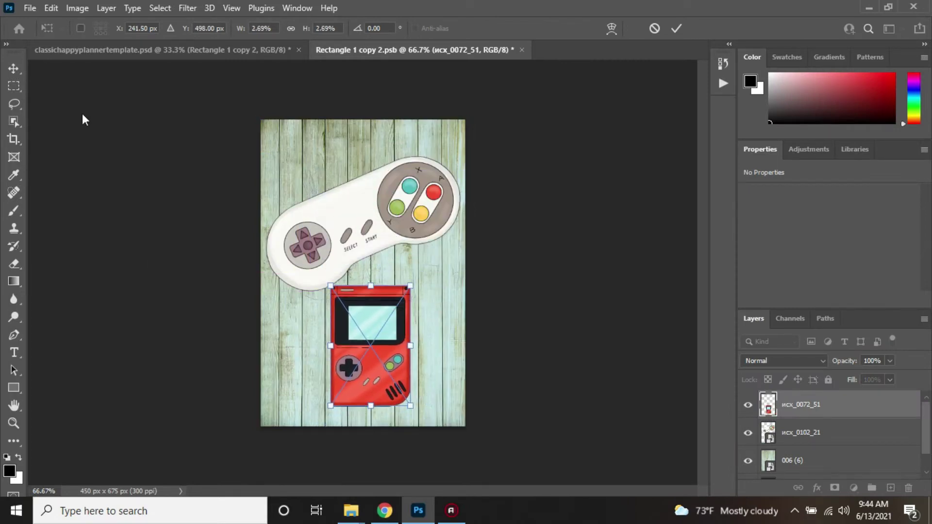
key(Return)
click(522, 49)
Step: Open the contents of Rectangle 1 copy 3 and place green wood texture 005 (7), stretched to fill the whole canvas
click(403, 199)
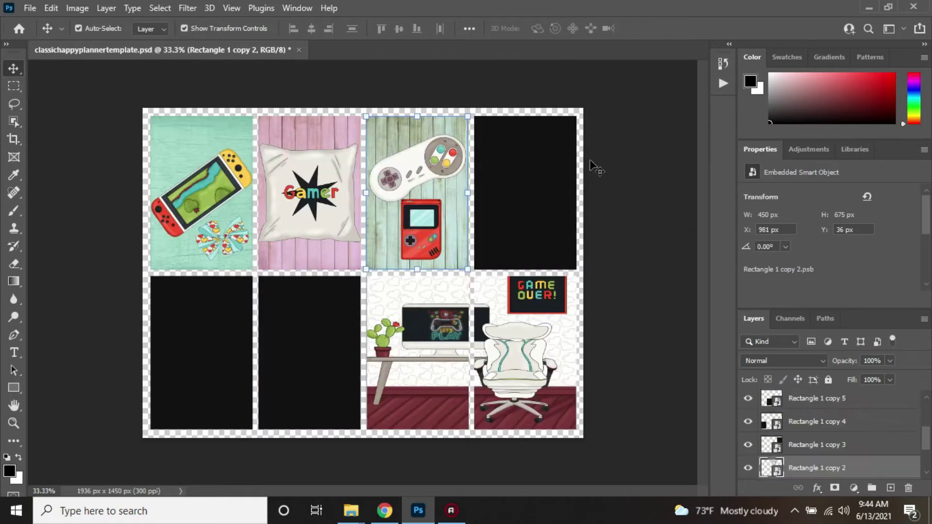
click(549, 173)
double_click(774, 447)
click(351, 510)
click(455, 452)
drag(594, 203, 302, 218)
drag(363, 171, 383, 122)
drag(366, 376, 373, 426)
key(Return)
Step: Place the Game Over sweatshirt исх_0111_12 on the green wood and bring the clipart folder back up
mouse_move(346, 508)
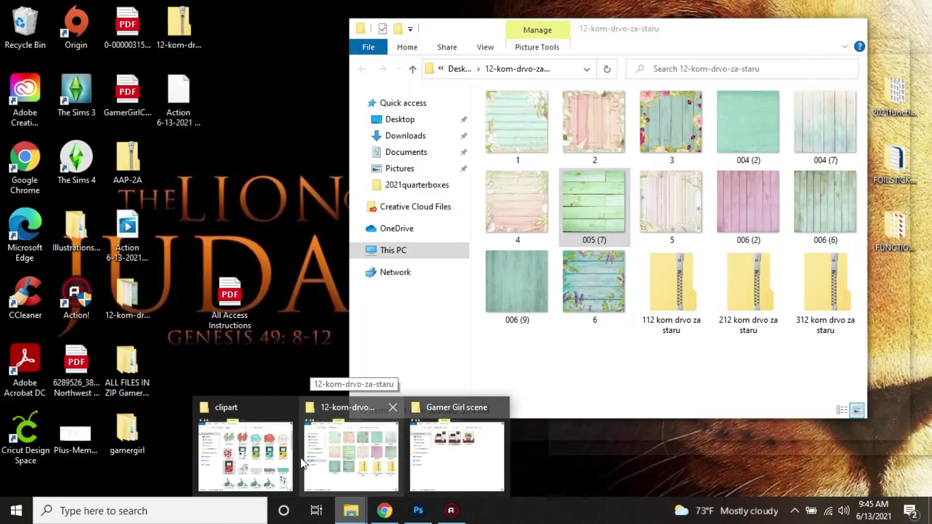
click(245, 454)
scroll(709, 301, down, 10)
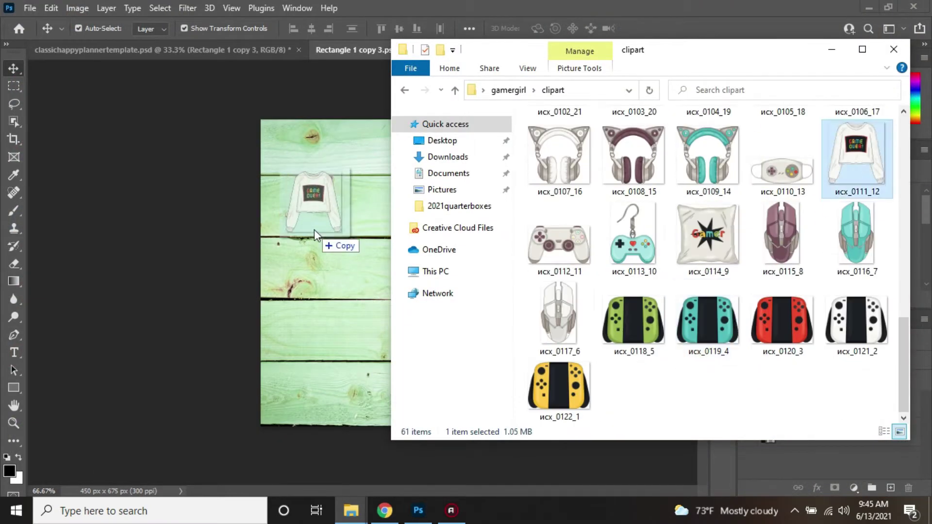
drag(323, 216, 324, 216)
click(350, 510)
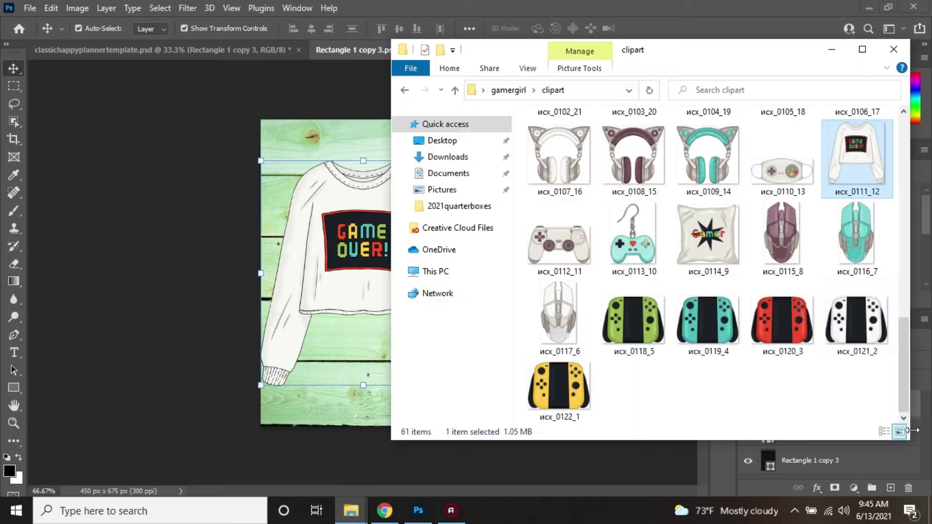
Step: Place the controller face mask исх_0110_13 over the lower part of the sweatshirt, rotated about -24°, and close the smart object with changes saved
drag(781, 170, 281, 360)
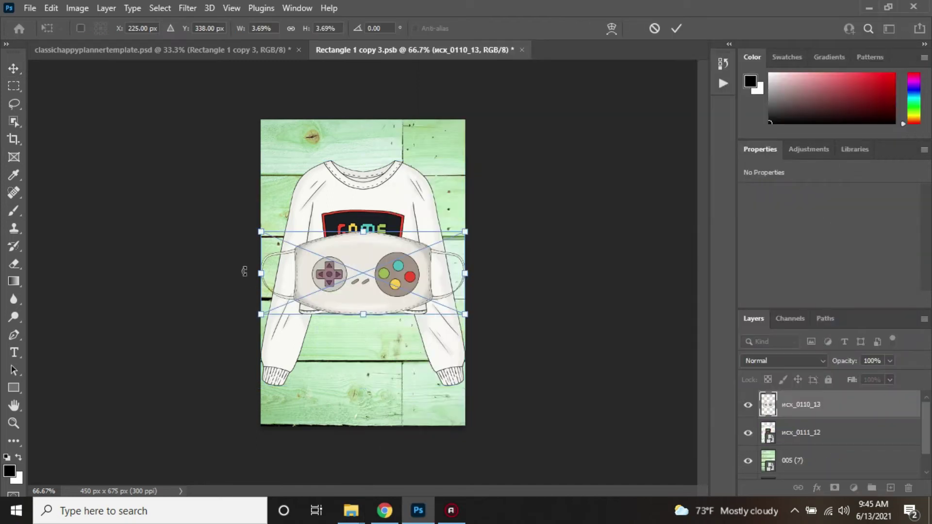
drag(244, 268, 252, 316)
drag(351, 276, 370, 345)
click(13, 69)
click(37, 75)
click(522, 50)
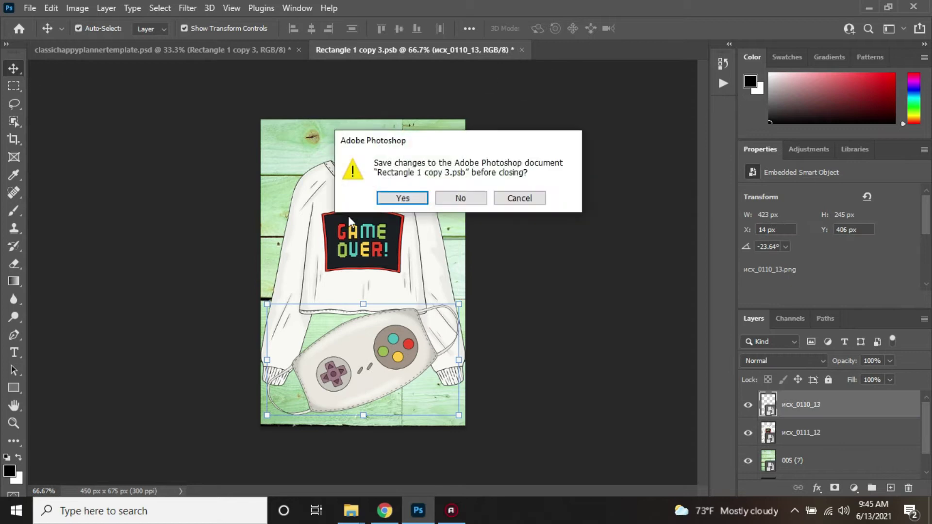
click(402, 198)
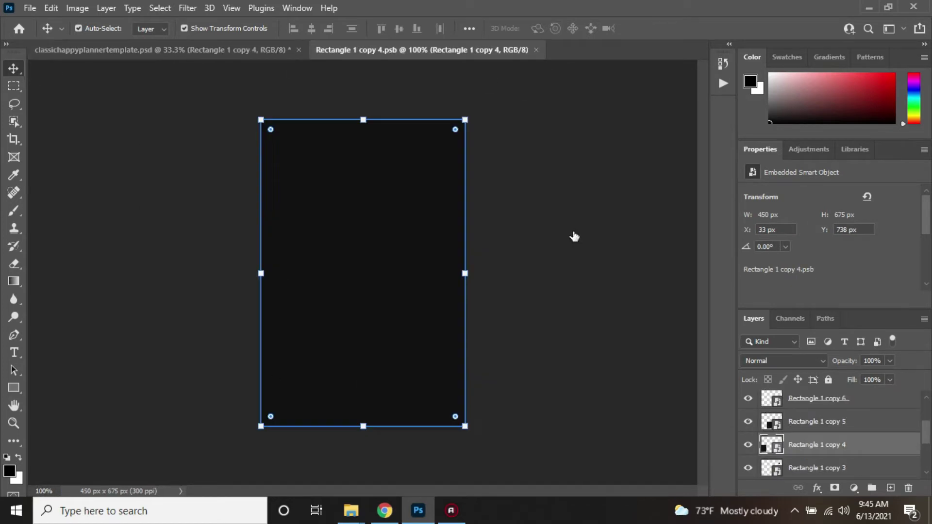
Step: Place the white-and-teal wood texture 004 (7) in the contents of Rectangle 1 copy 4, stretched to fill the whole canvas
mouse_move(351, 510)
click(349, 449)
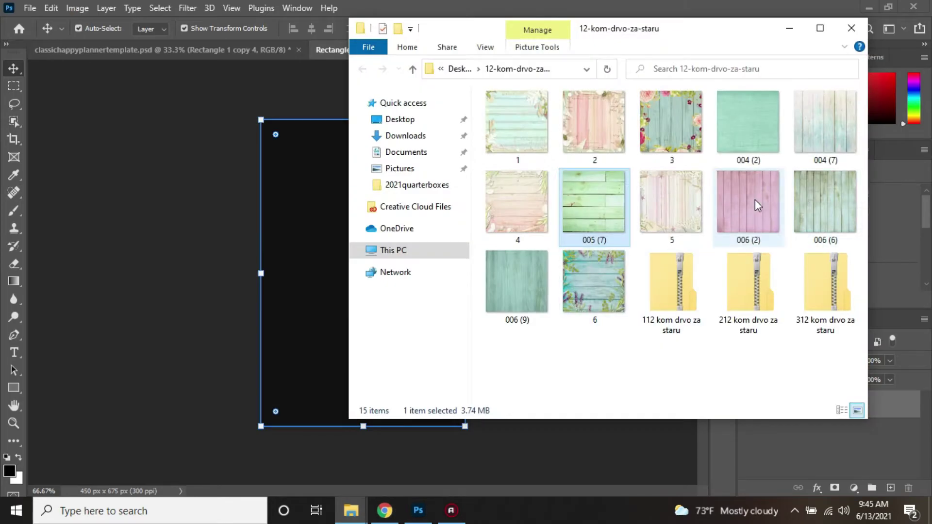
drag(318, 263, 318, 264)
drag(363, 170, 363, 122)
drag(367, 414, 373, 416)
click(13, 70)
Step: Place the black cat-ear headphones исх_0103_20 in the upper part of the canvas, scaled down and tilted counterclockwise
click(351, 510)
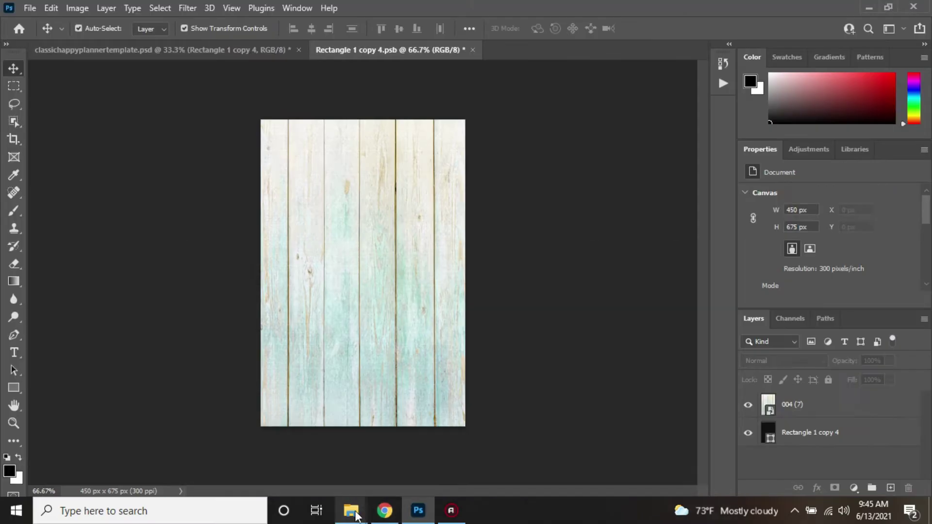
scroll(780, 289, up, 3)
drag(634, 291, 347, 285)
drag(255, 332, 279, 356)
drag(248, 169, 289, 182)
drag(368, 218, 344, 193)
click(14, 69)
Step: Place the keyboard исх_0075_48 centred below the headphones at about 374 × 122 px, and close the smart object with changes saved
click(354, 509)
click(284, 447)
scroll(722, 225, up, 3)
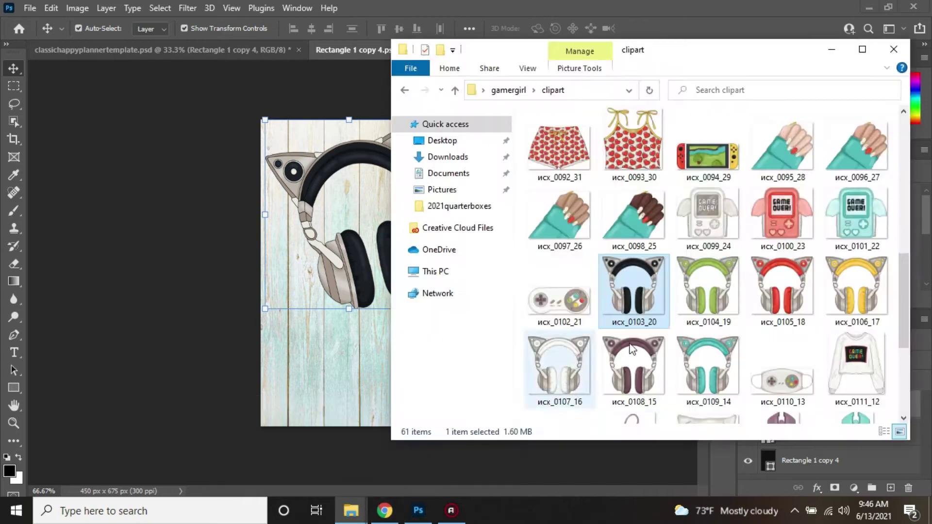
click(775, 158)
drag(775, 158, 341, 393)
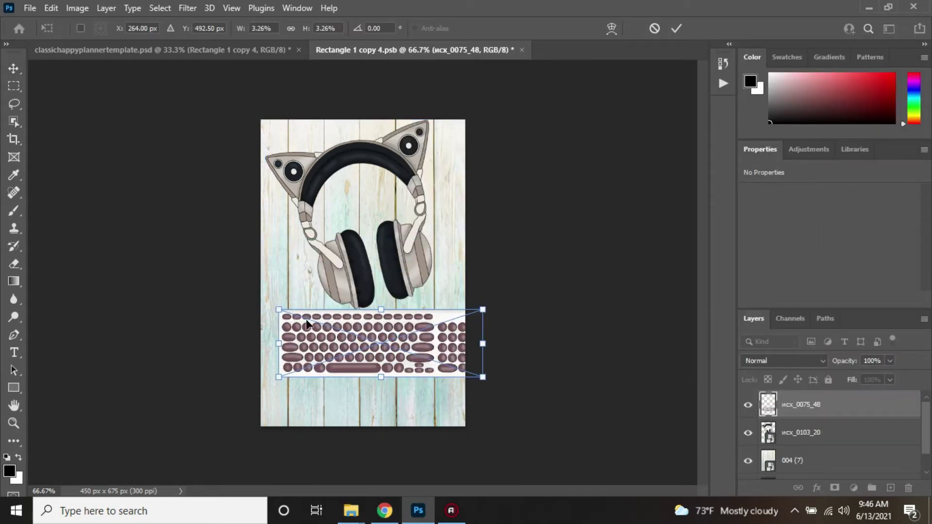
drag(305, 313, 324, 325)
key(Return)
drag(397, 354, 363, 354)
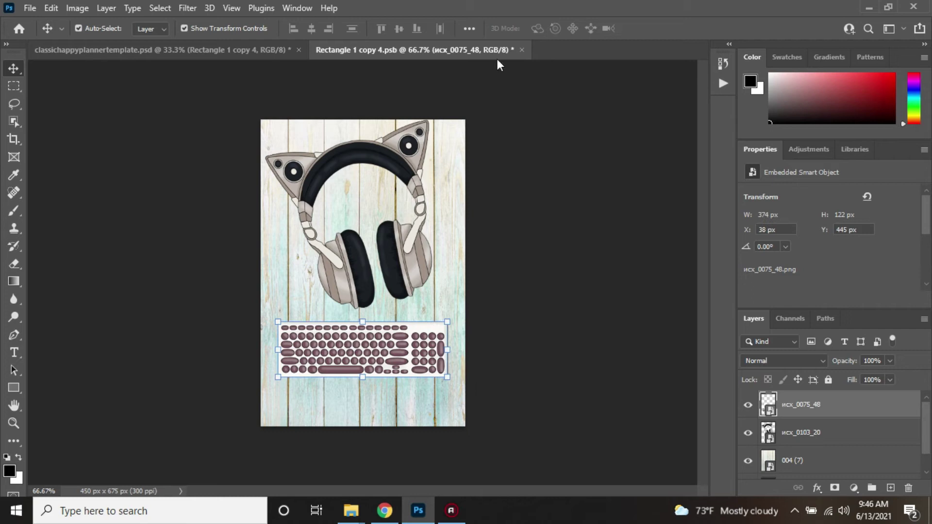
click(521, 50)
click(412, 198)
Step: Open the contents of Rectangle 1 copy 5 and place teal wood texture 006 (9), stretched to 450 × 675 px to fill the canvas
double_click(772, 444)
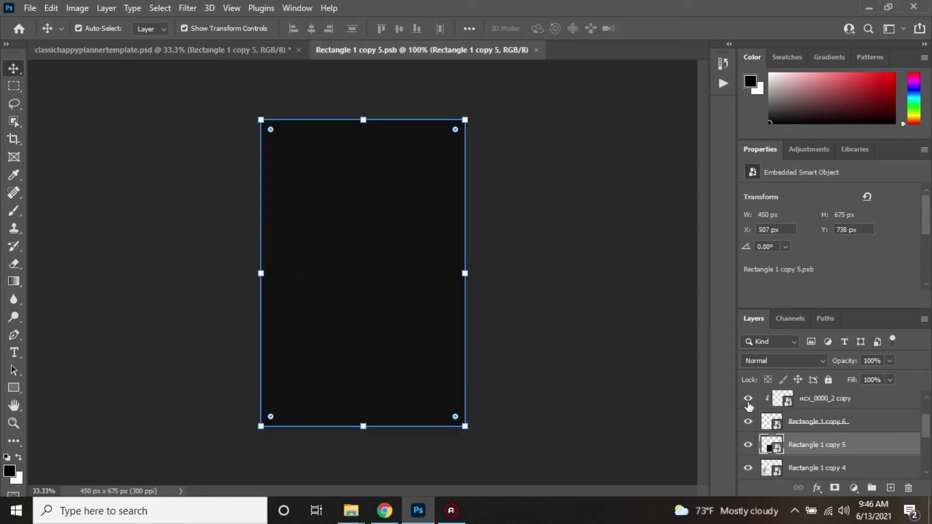
mouse_move(351, 510)
click(245, 456)
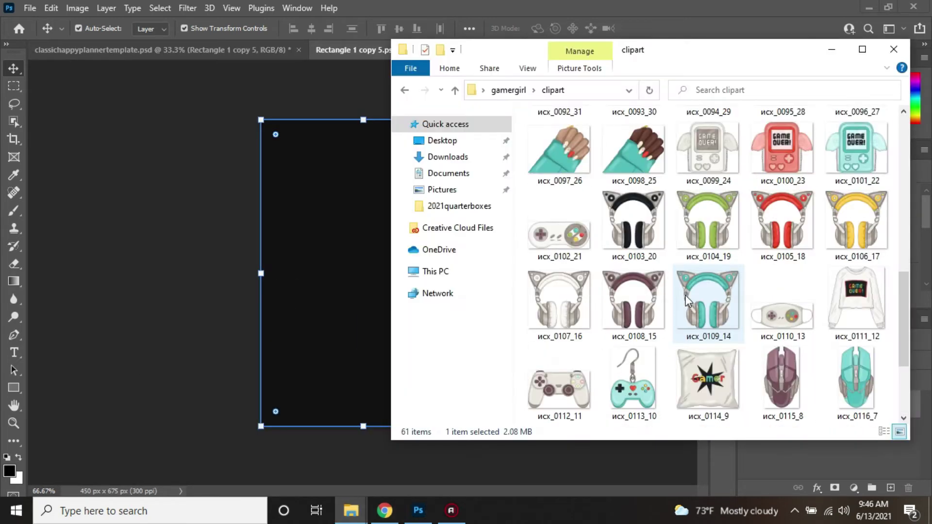
scroll(686, 301, up, 8)
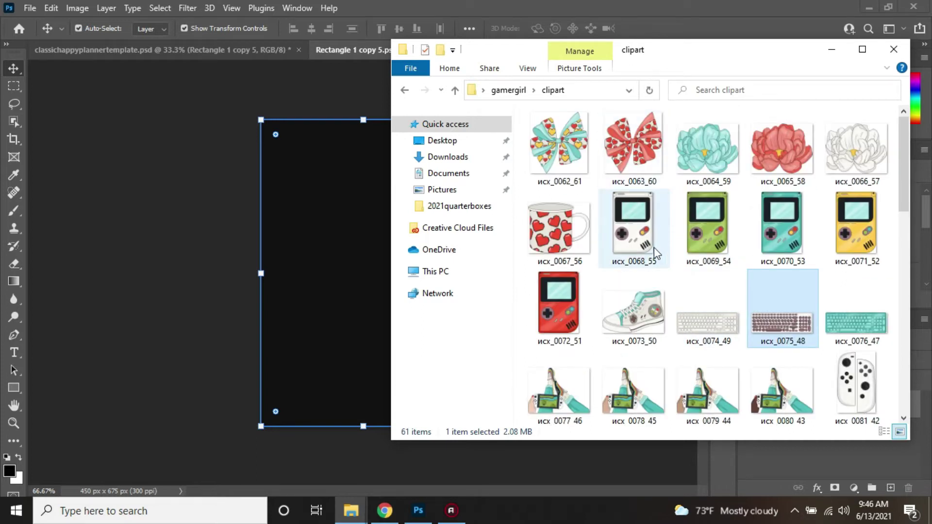
drag(634, 313, 353, 385)
click(350, 462)
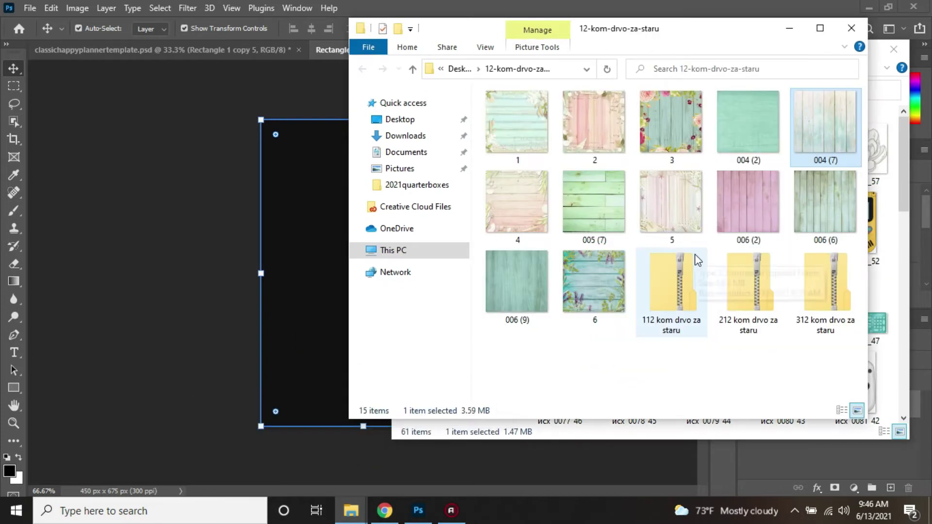
drag(478, 280, 340, 235)
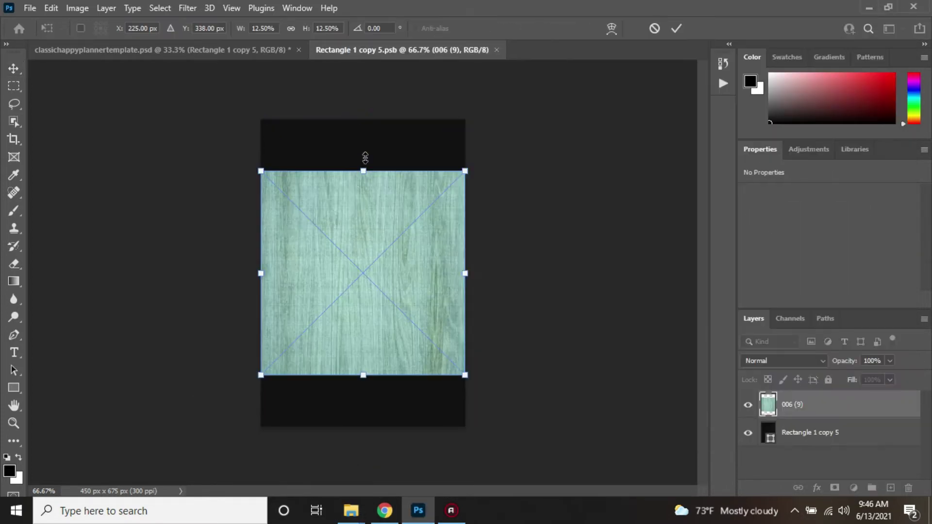
drag(363, 171, 363, 119)
drag(373, 374, 371, 428)
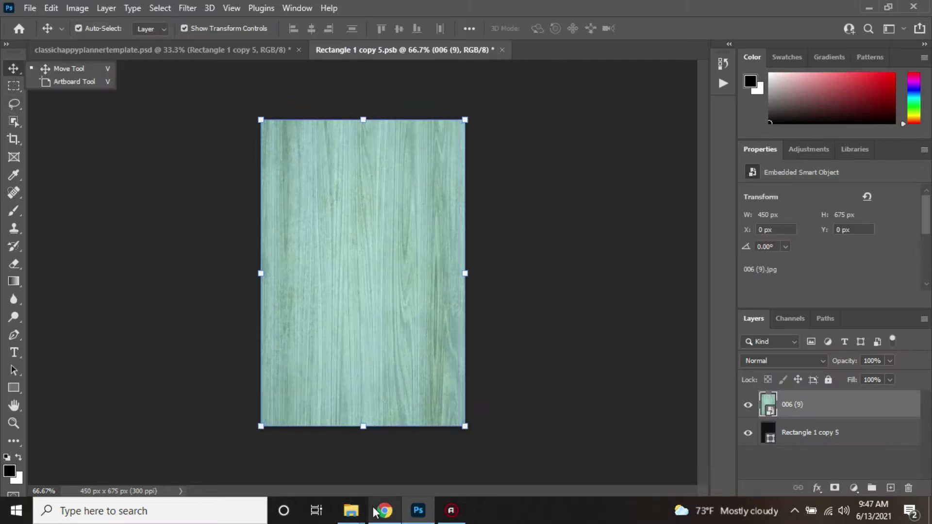
Step: Place the high-top sneaker исх_0073_50 in the lower half of the canvas, scaled down slightly
mouse_move(351, 510)
click(245, 449)
drag(616, 301, 369, 357)
drag(262, 204, 308, 226)
drag(386, 283, 362, 357)
key(Return)
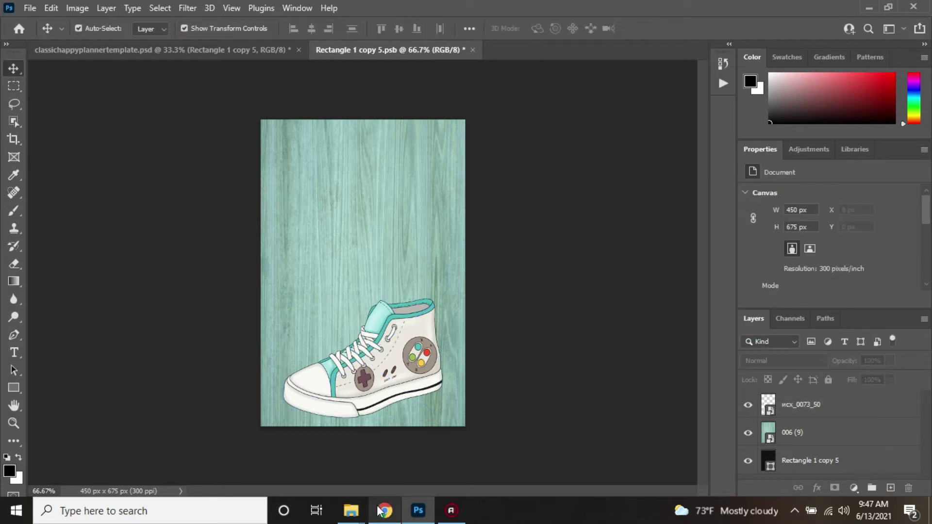
Step: Place the controller earring исх_0113_10 in the upper left of the canvas, scaled down and tilted counterclockwise
mouse_move(350, 510)
click(245, 448)
scroll(601, 357, down, 3)
drag(648, 256, 318, 268)
mouse_move(384, 310)
mouse_down()
mouse_move(384, 246)
mouse_move(393, 302)
mouse_up()
drag(270, 119, 332, 228)
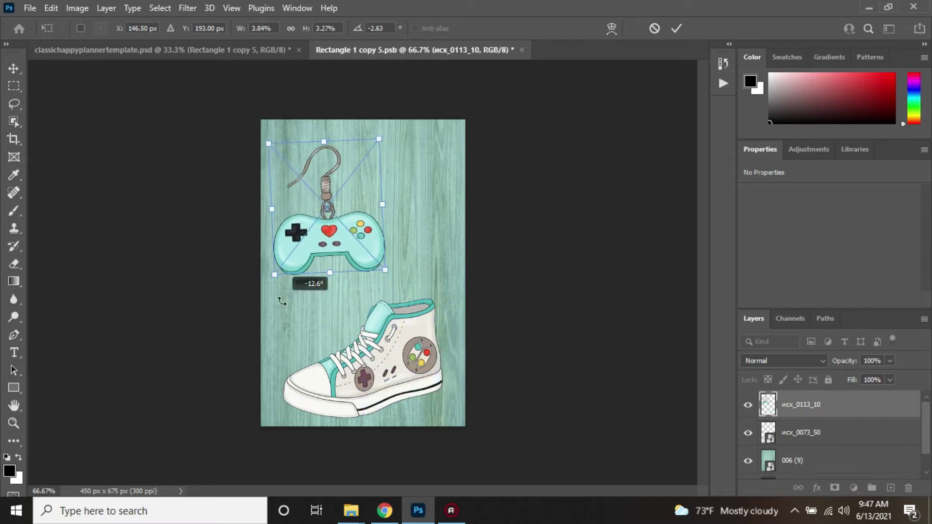
click(13, 69)
click(161, 268)
Step: Place the red heart bow исх_0063_60 in the upper right corner of the canvas, scaled to about 2.54%
click(381, 511)
click(381, 511)
click(351, 511)
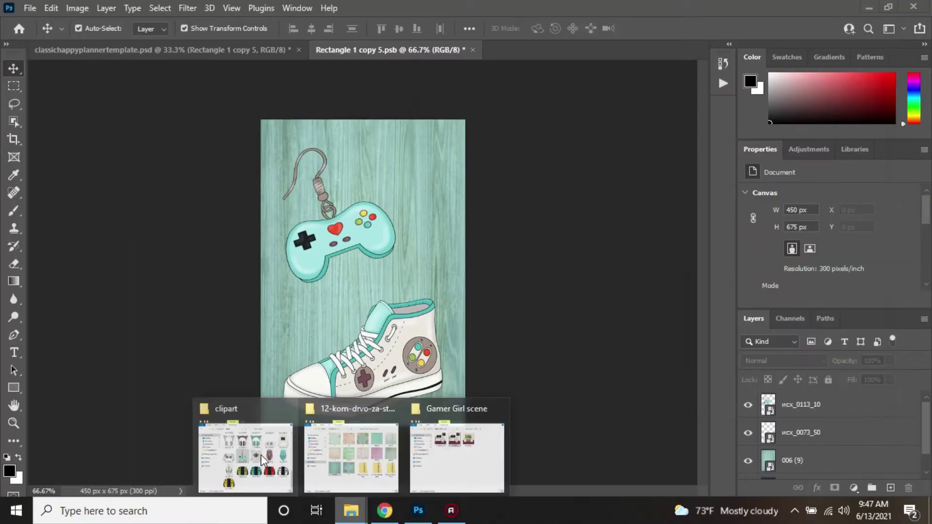
click(245, 449)
drag(354, 247, 355, 248)
drag(266, 175, 361, 272)
drag(418, 326, 411, 171)
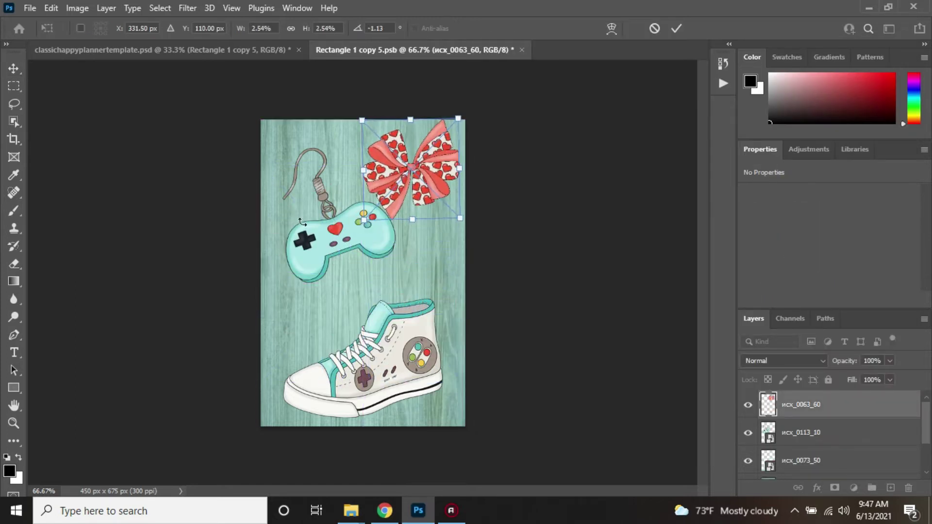
key(Return)
Step: Place the teal handheld console исх_0070_53 at the canvas's lower left, and shrink and move the sneaker to the lower right
click(350, 511)
click(245, 458)
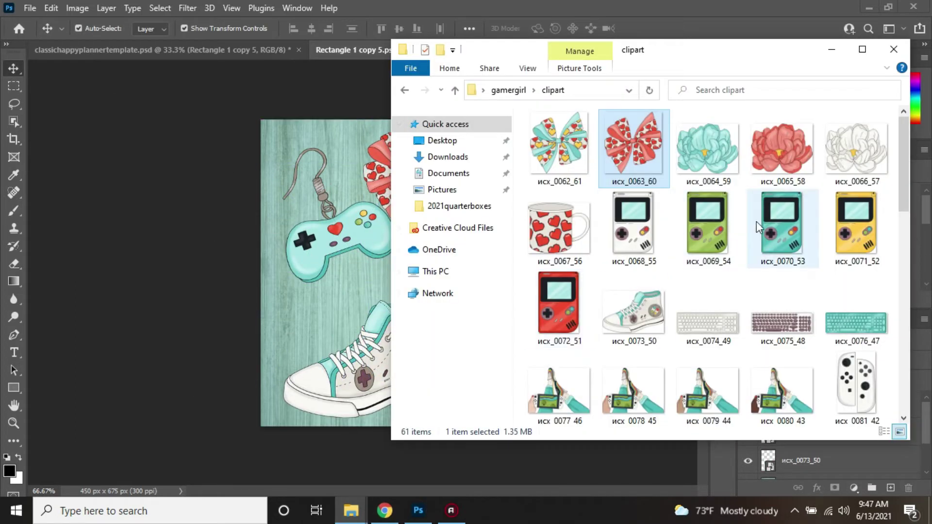
drag(781, 223, 364, 272)
drag(263, 116, 400, 327)
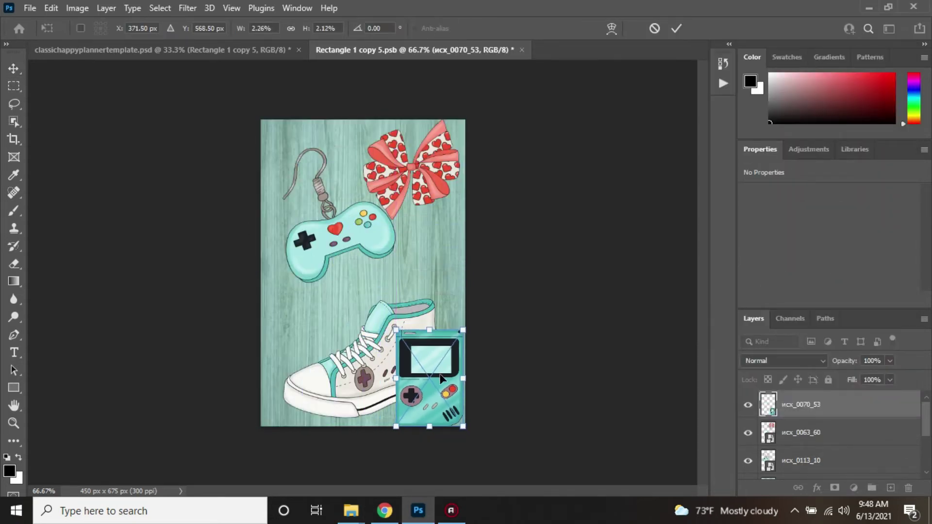
drag(440, 378, 328, 321)
key(Return)
click(398, 369)
drag(284, 299, 286, 352)
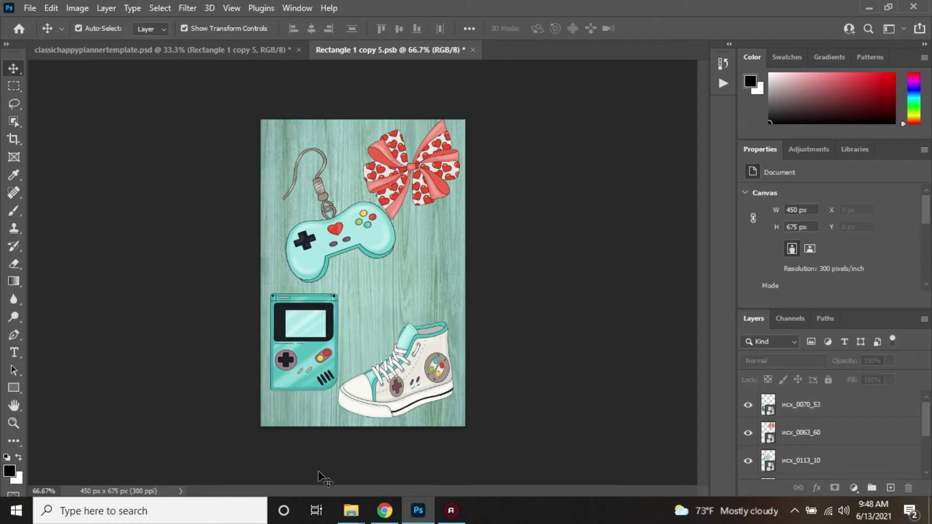
Step: Place the teal flower исх_0064_59 above the sneaker, scaled to about 1.55% by 1.67%, and close the smart object with changes saved
click(381, 511)
click(382, 512)
click(352, 511)
click(281, 463)
click(698, 153)
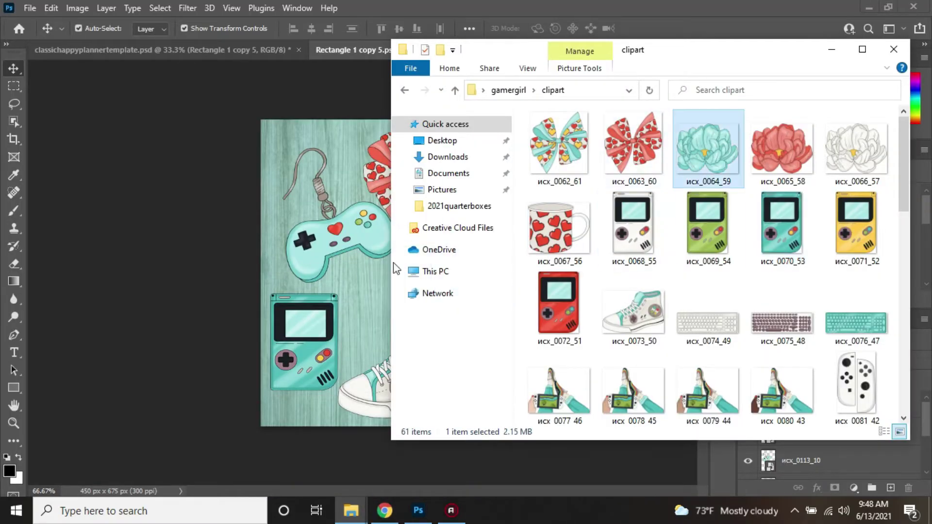
drag(330, 340, 330, 340)
drag(261, 187, 382, 278)
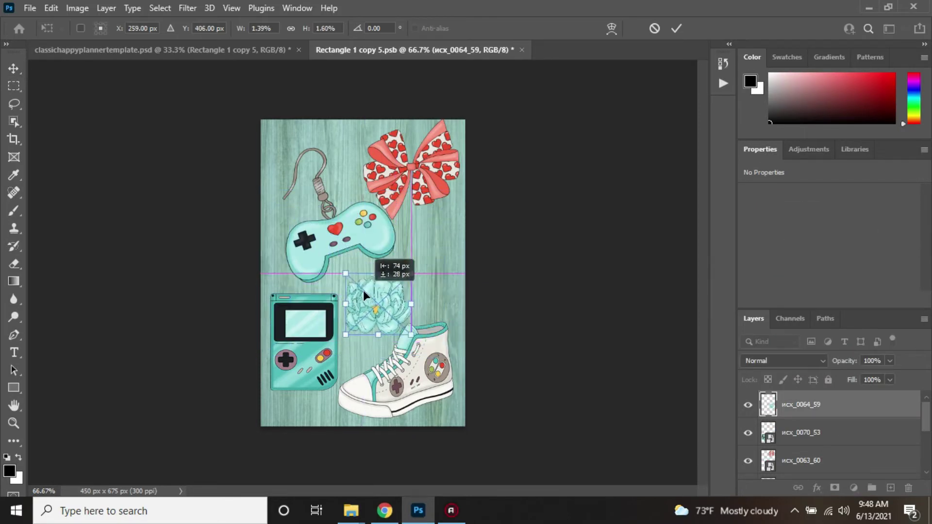
drag(383, 283, 386, 283)
drag(436, 260, 444, 260)
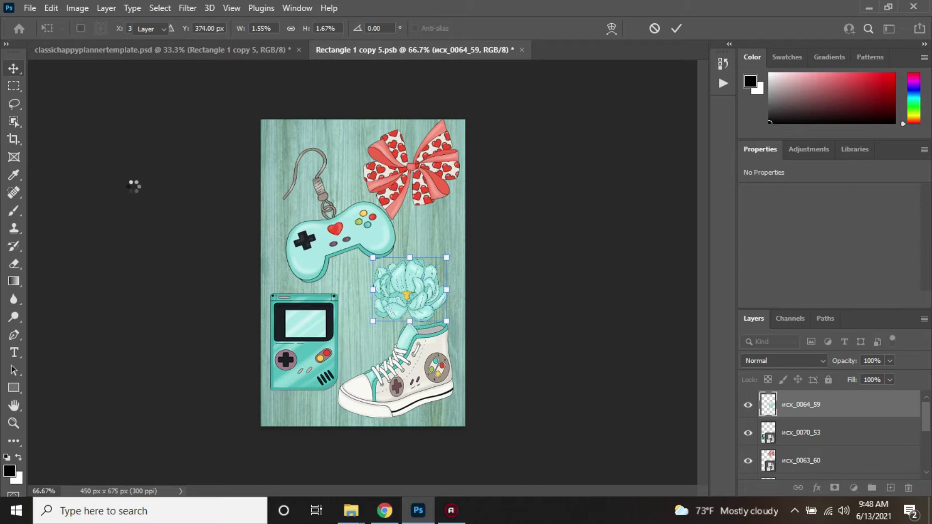
key(Return)
click(522, 50)
click(410, 194)
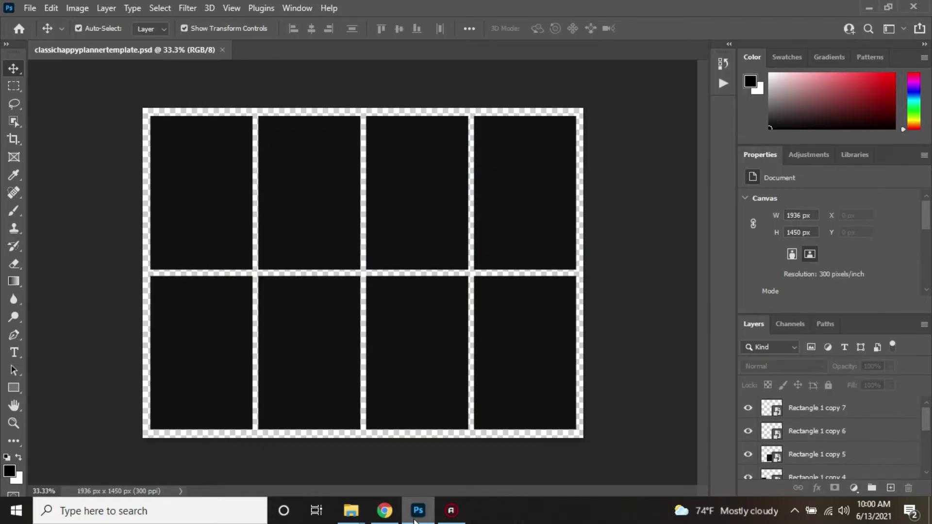
Step: Place the bookshelf scene study1_0004_1 across the two lower-right rectangles of the blank template, sized to 924 × 675 px
mouse_move(351, 510)
click(459, 449)
drag(825, 124, 340, 355)
drag(196, 106, 256, 275)
drag(528, 359, 488, 365)
drag(577, 438, 584, 452)
drag(487, 452, 487, 429)
mouse_move(478, 277)
mouse_down()
mouse_move(479, 294)
mouse_move(478, 278)
mouse_up()
drag(581, 353, 575, 353)
key(Return)
Step: Duplicate the bookshelf scene layer, hide the copy, and clip the original to Rectangle 1 copy 7
right_click(804, 407)
click(650, 39)
click(586, 131)
click(748, 408)
right_click(822, 434)
click(702, 319)
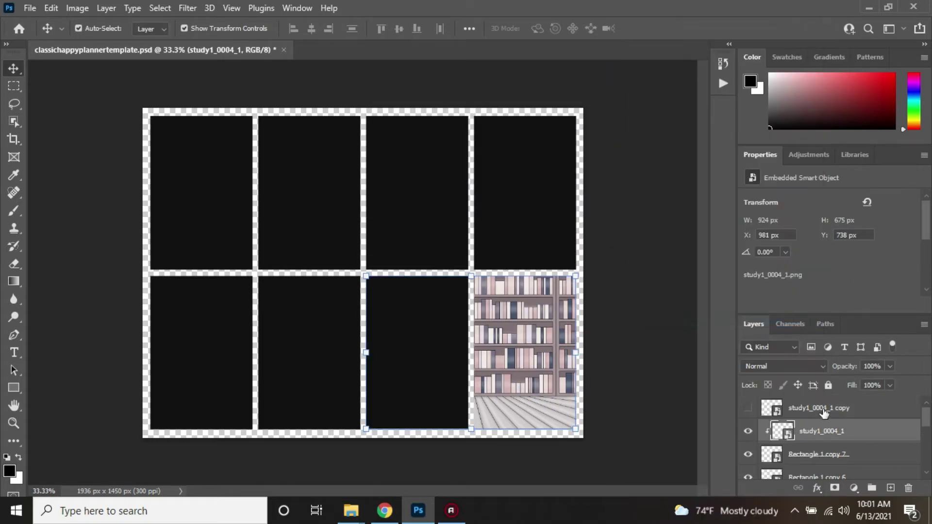
Step: Move the bookshelf copy directly above Rectangle 1 copy 6, make it visible, and clip it to that rectangle
drag(824, 410, 826, 458)
right_click(832, 456)
key(Escape)
click(747, 454)
right_click(834, 456)
click(703, 320)
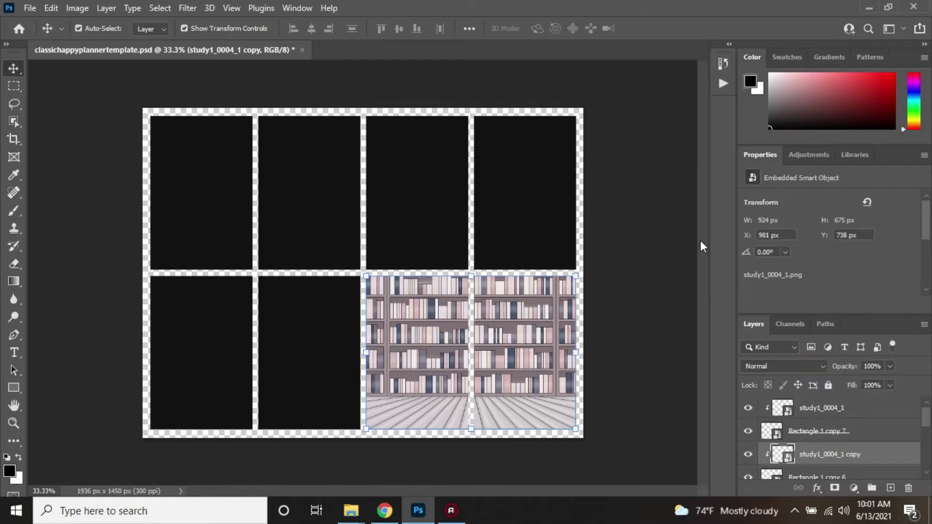
Step: Switch to Chrome and open the graphics backgrounds category on Creative Fabrica
click(384, 510)
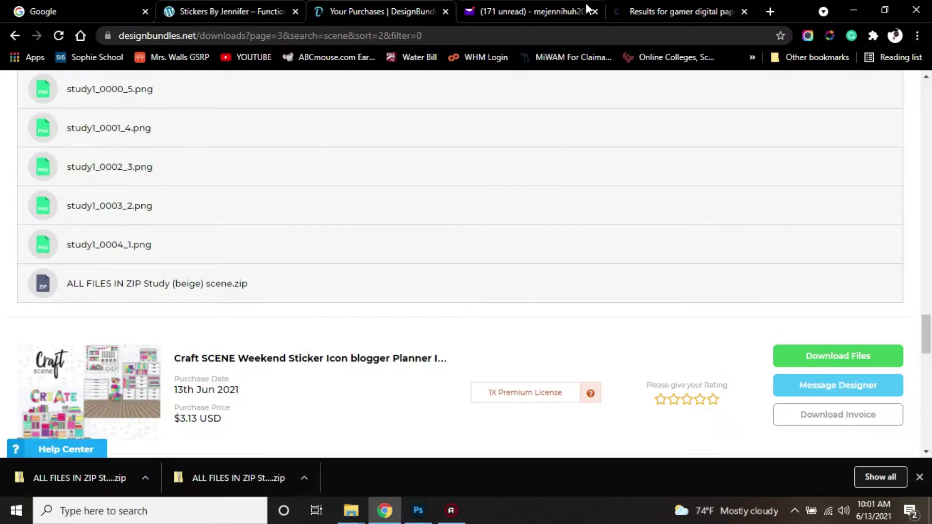
click(652, 11)
mouse_move(135, 129)
scroll(166, 296, down, 2)
click(146, 346)
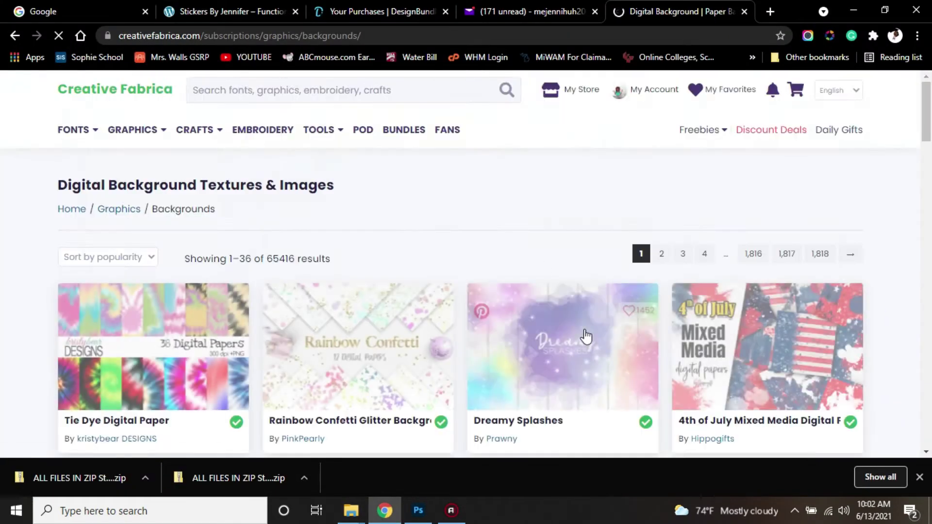
Step: Browse pages 1 to 6 of the digital background listings for papers that match the bookshelf scene
scroll(586, 336, down, 20)
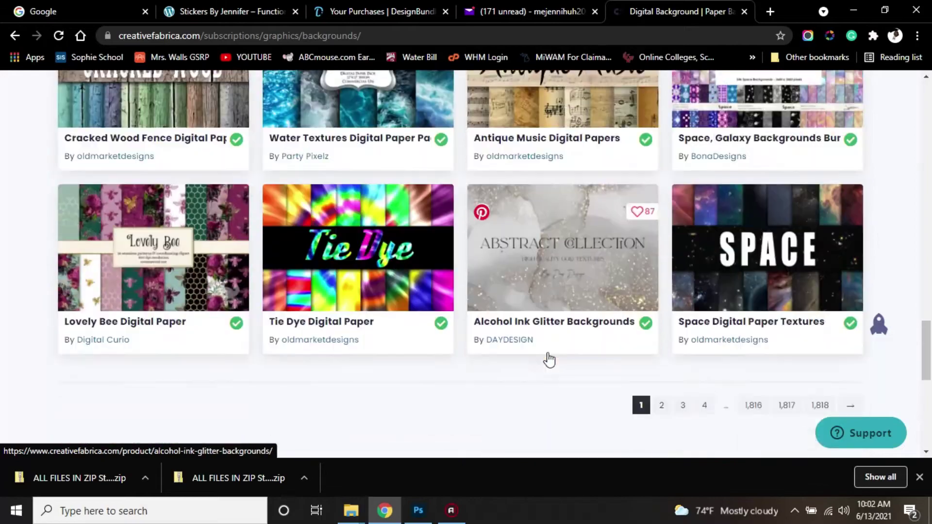
scroll(549, 360, down, 2)
click(662, 334)
scroll(487, 311, down, 5)
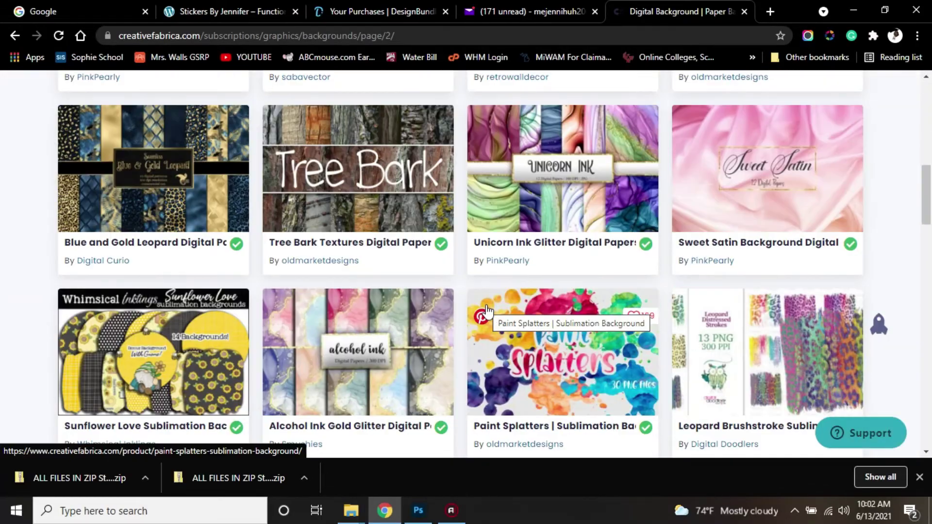
scroll(486, 310, down, 20)
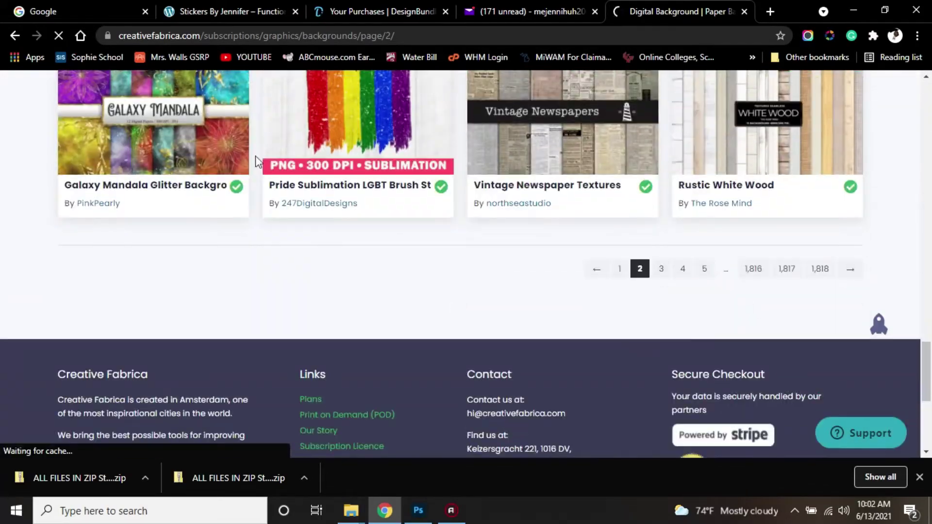
scroll(320, 228, down, 20)
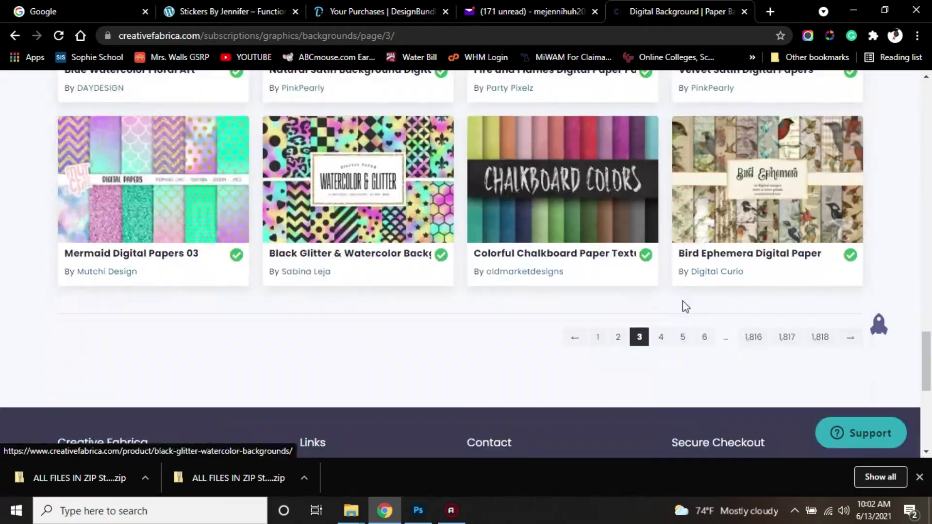
scroll(233, 194, down, 15)
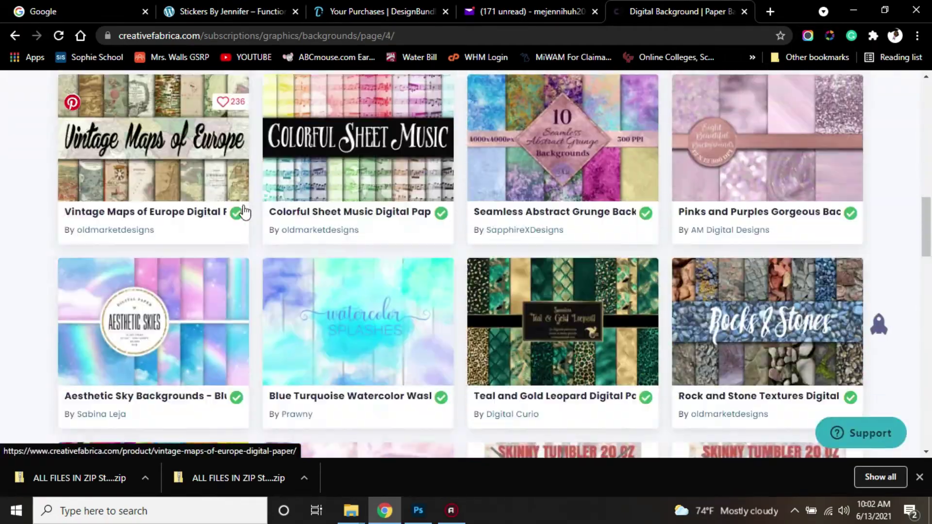
scroll(821, 320, down, 10)
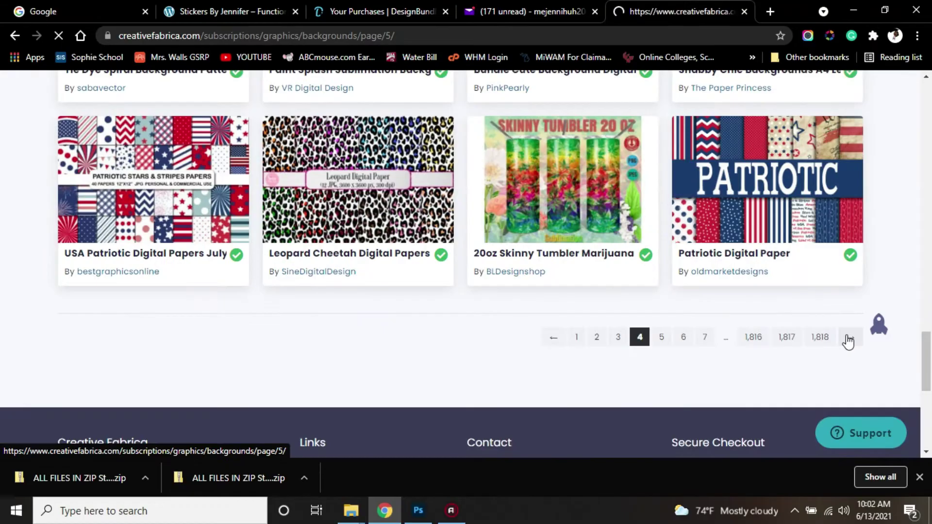
scroll(742, 281, down, 15)
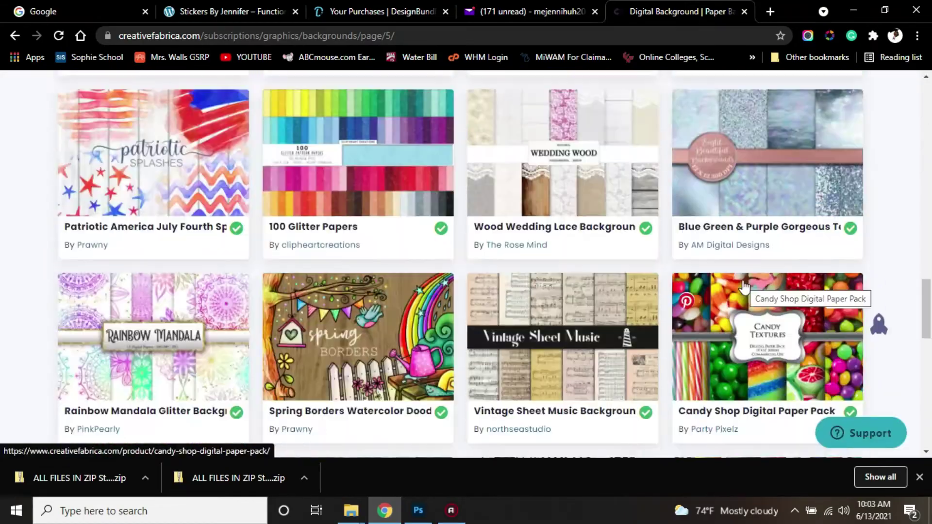
scroll(743, 285, down, 10)
click(849, 340)
scroll(534, 301, down, 8)
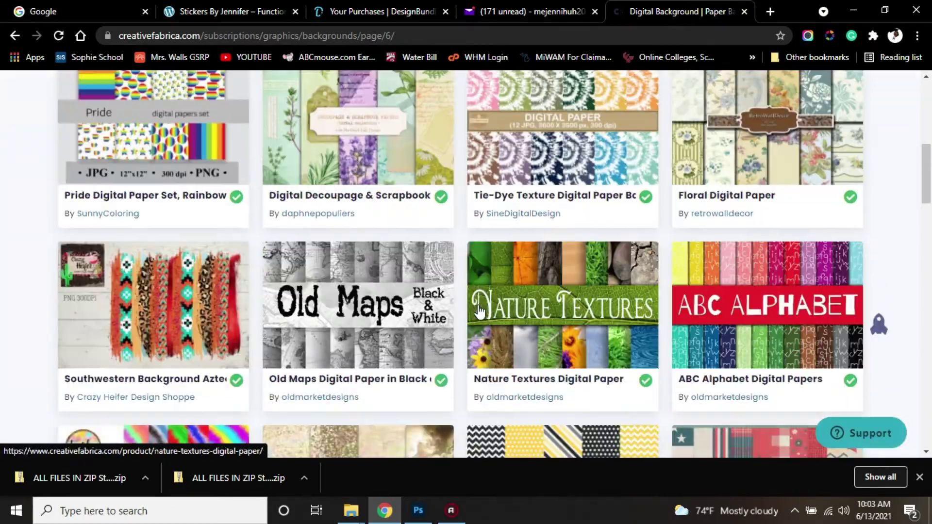
scroll(479, 310, down, 10)
Step: Open the Alcohol Ink Collection, check its preview images, and download and extract its zip file to the desktop
click(621, 222)
click(691, 12)
scroll(184, 237, down, 5)
click(233, 205)
click(277, 208)
scroll(302, 291, up, 4)
scroll(576, 188, down, 3)
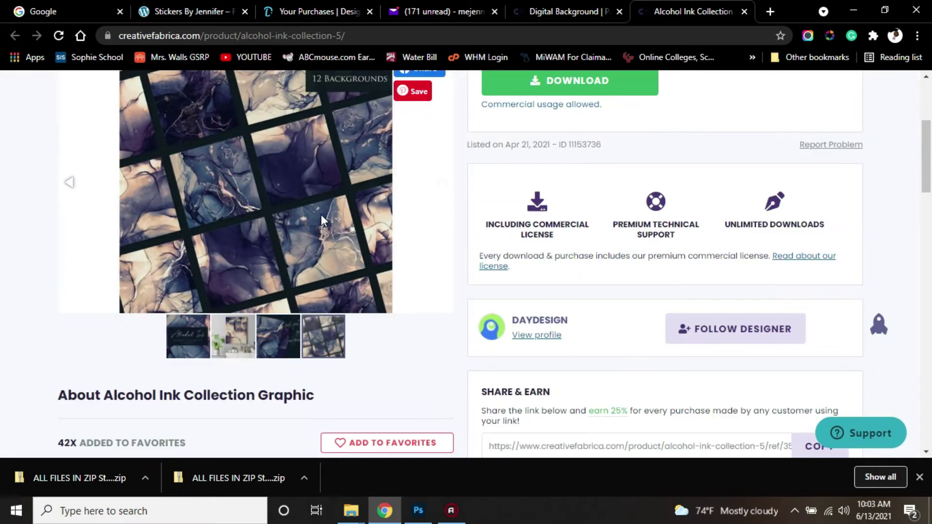
scroll(566, 285, up, 5)
click(570, 285)
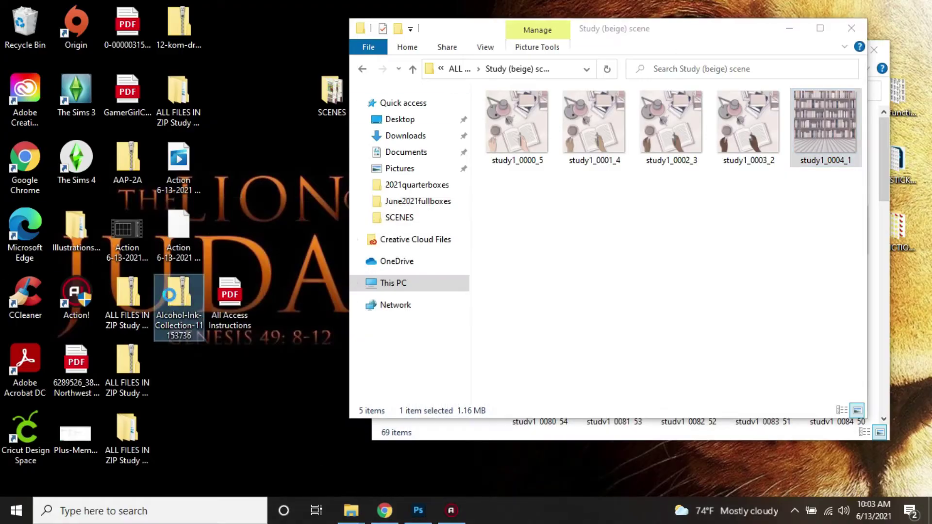
click(586, 385)
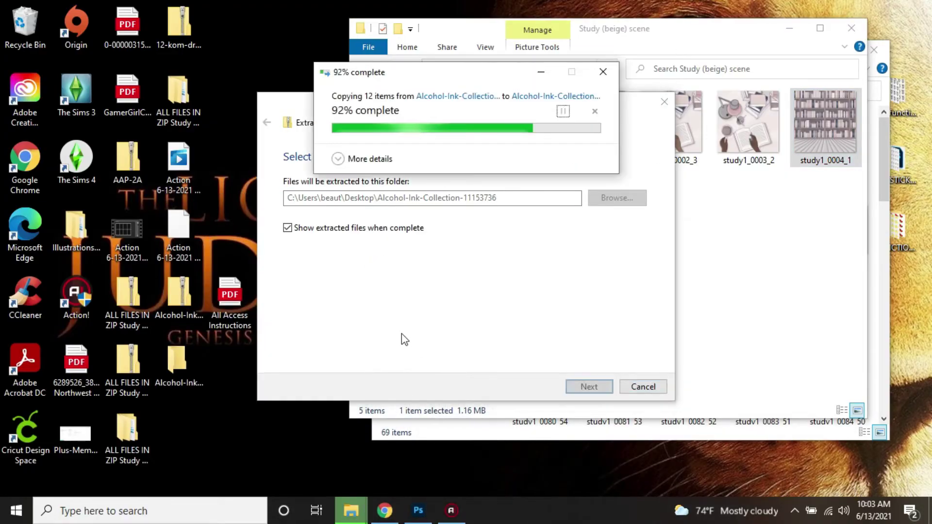
Step: Switch to Photoshop, open the Rectangle 1 smart object, and place alcohol ink texture 11 stretched over the full 450 × 675 px box
click(417, 510)
double_click(778, 470)
mouse_move(362, 506)
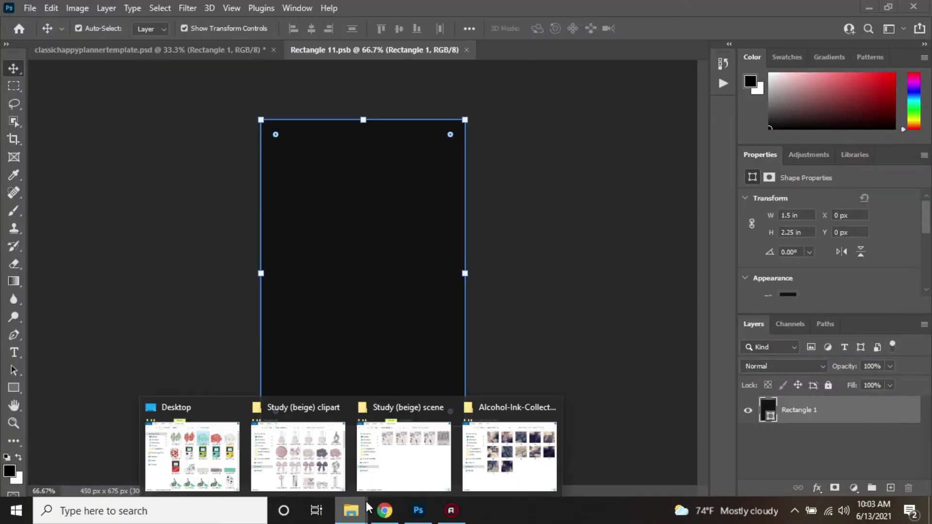
click(497, 444)
drag(539, 313, 368, 231)
drag(363, 171, 362, 120)
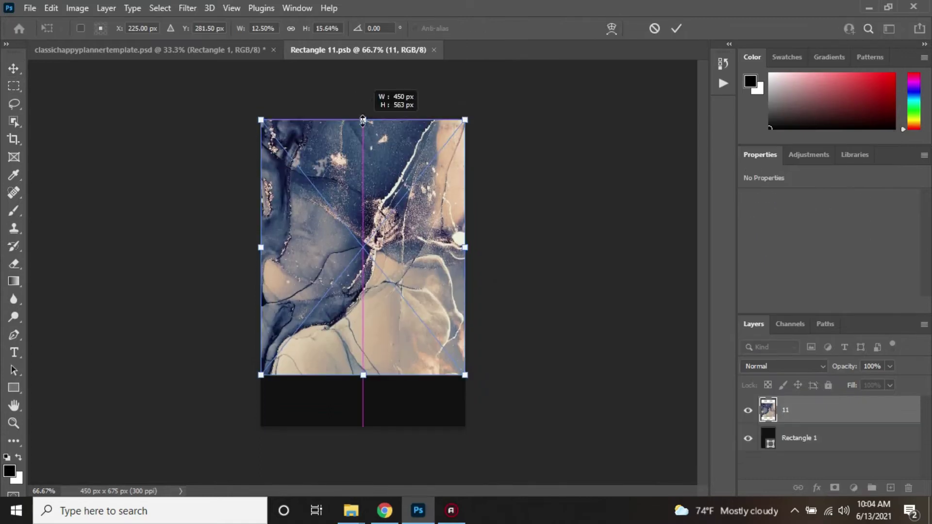
drag(363, 374, 363, 426)
key(Return)
Step: Place the alarm clock clipart study1_0131_3 over the texture, scaled to about 385 × 555 px near the box's top
mouse_move(351, 510)
click(351, 456)
scroll(624, 249, down, 5)
drag(690, 374, 343, 313)
drag(371, 252, 373, 253)
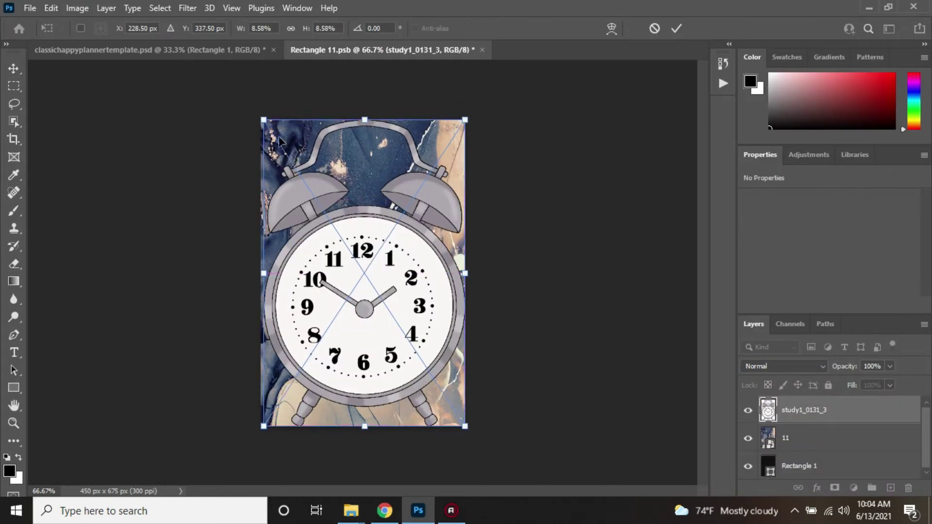
drag(263, 121, 291, 174)
click(150, 141)
drag(373, 297, 368, 262)
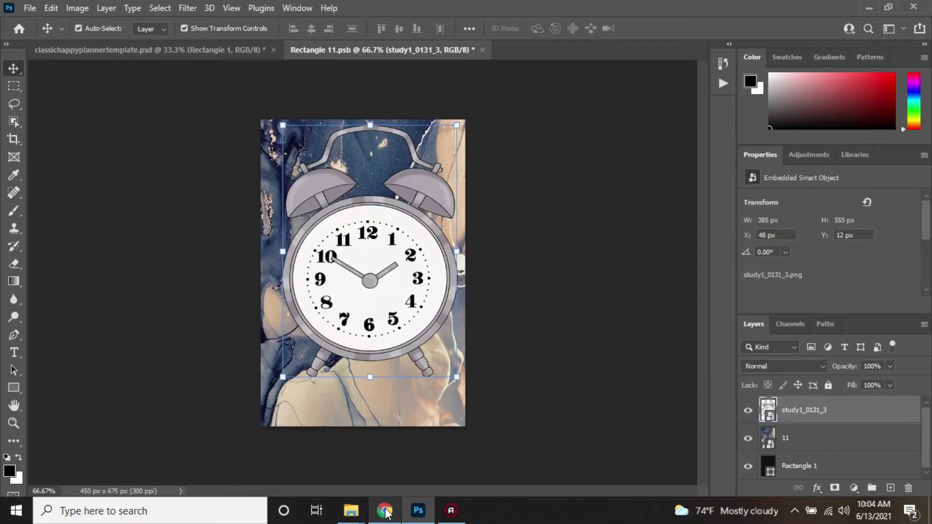
Step: Place the patterned bow study1_0071_63 over the clock's lower-right foot, scaled to about 210 × 230 px
mouse_move(351, 510)
click(296, 453)
scroll(811, 348, down, 8)
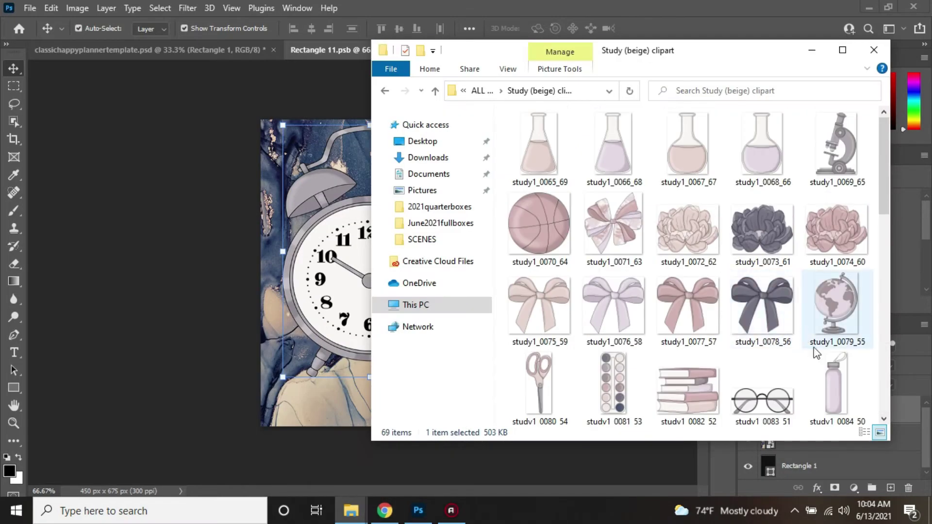
click(755, 311)
scroll(705, 349, up, 8)
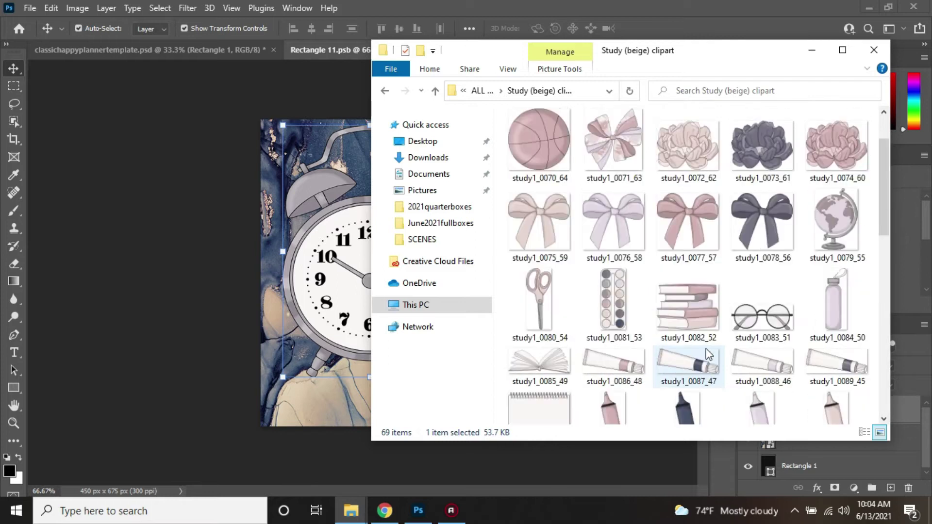
scroll(615, 329, down, 5)
scroll(616, 329, down, 3)
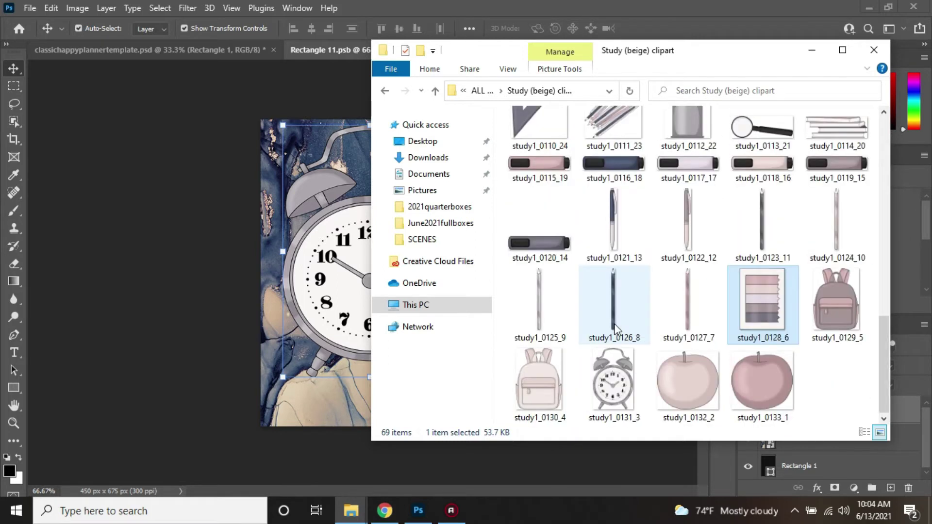
scroll(740, 291, up, 8)
drag(622, 237, 320, 366)
drag(261, 162, 371, 260)
drag(418, 304, 425, 378)
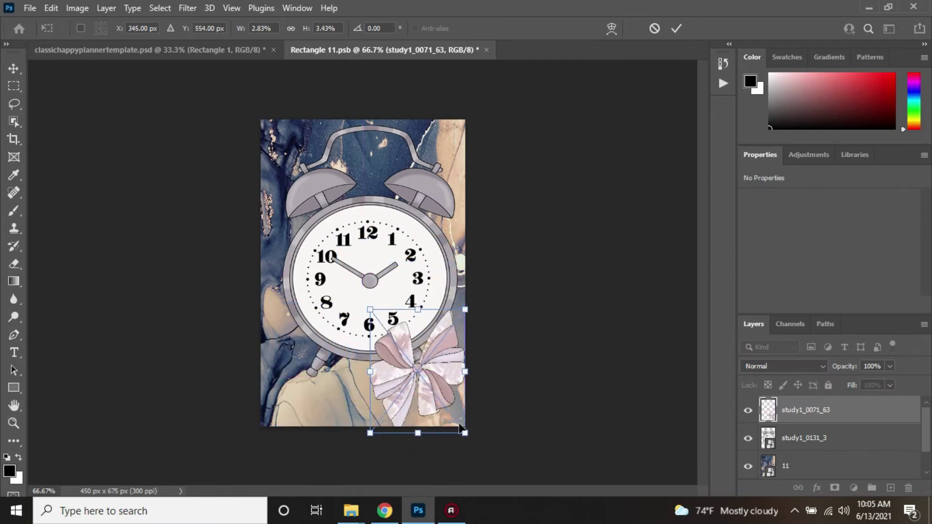
click(15, 72)
Step: Save and close the clock box contents and open the Rectangle 1 copy smart object
click(194, 87)
click(422, 50)
click(411, 201)
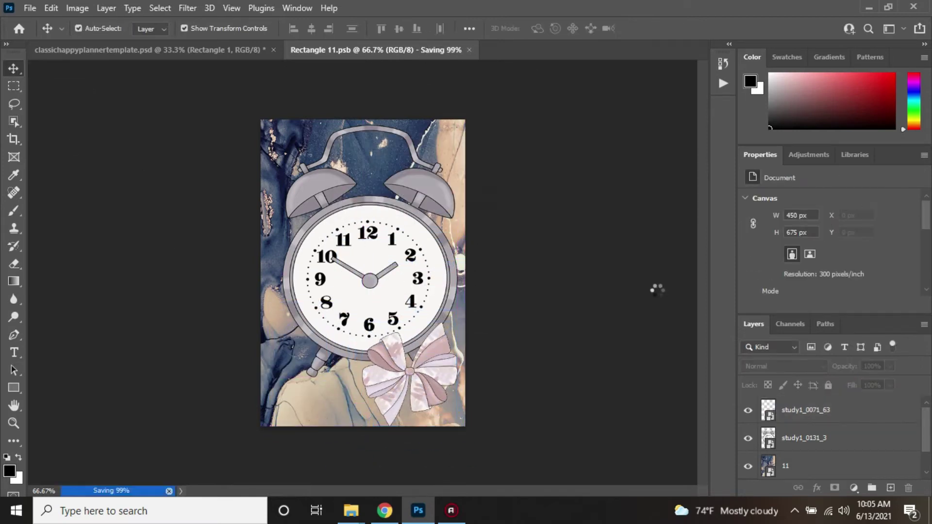
double_click(771, 445)
click(193, 56)
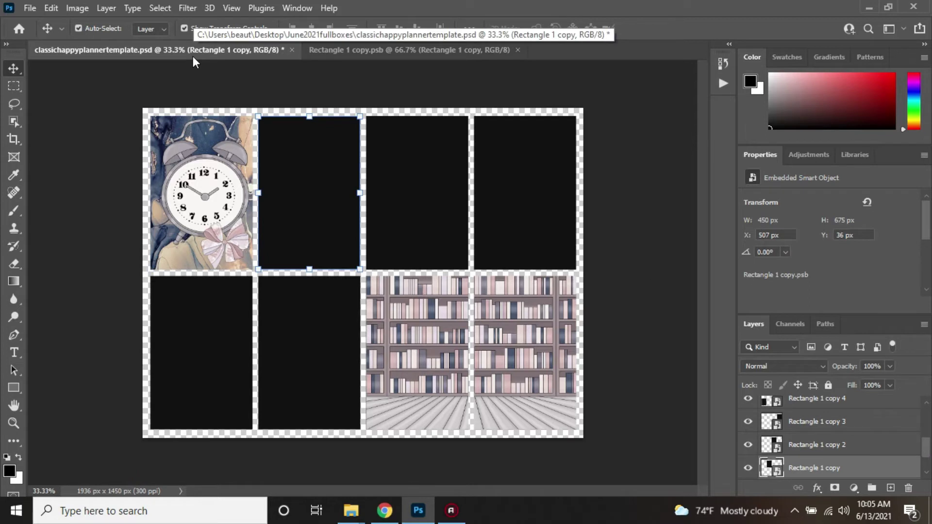
Step: Switch to Chrome and browse the digital background listings from page 6 through page 9 for better-matching papers
mouse_move(351, 510)
click(300, 427)
scroll(652, 350, up, 3)
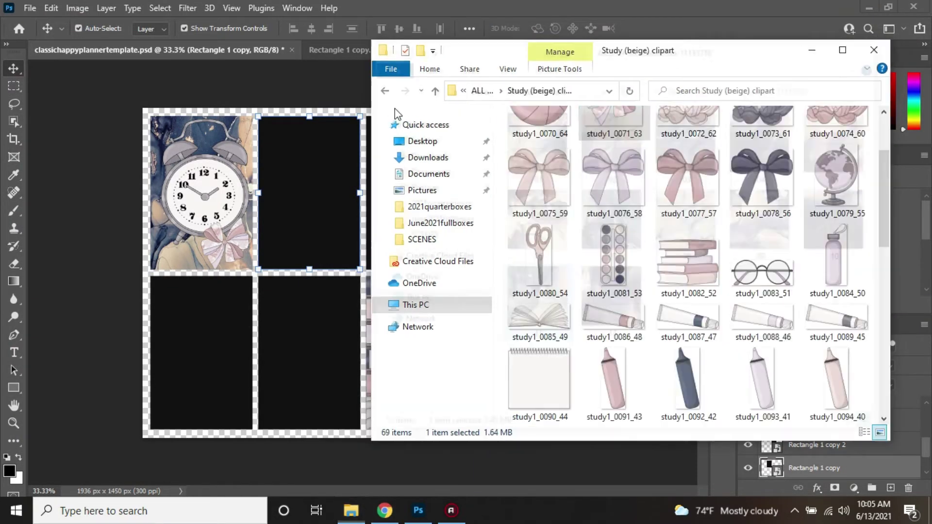
click(383, 511)
click(590, 11)
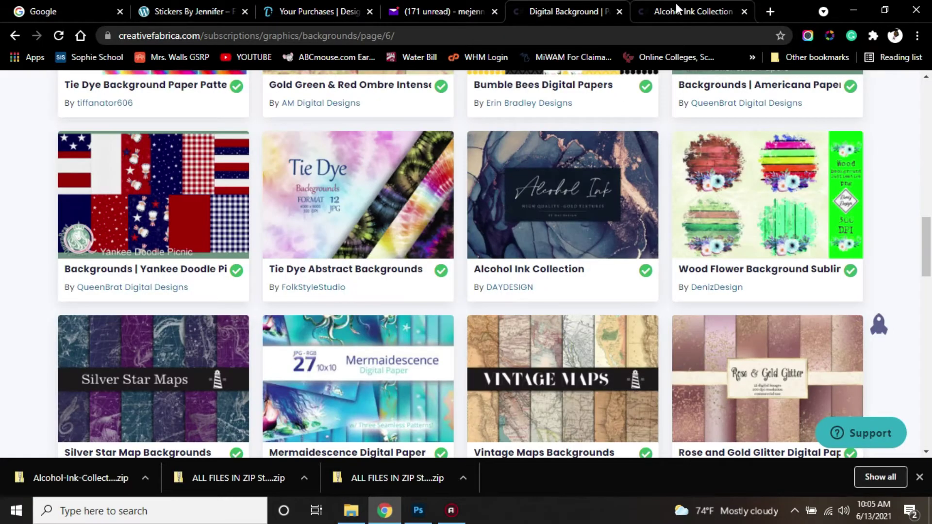
scroll(611, 256, down, 3)
scroll(611, 256, down, 6)
scroll(609, 254, up, 5)
scroll(631, 257, down, 8)
scroll(500, 312, down, 3)
scroll(499, 312, up, 1)
scroll(499, 312, down, 1)
scroll(262, 249, down, 5)
scroll(263, 227, up, 1)
click(328, 269)
scroll(479, 286, up, 3)
scroll(549, 258, down, 12)
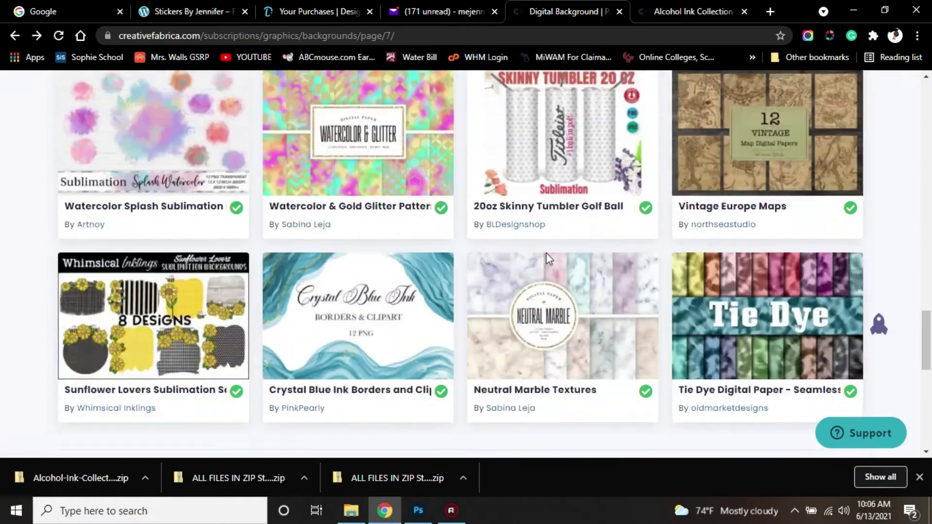
scroll(549, 258, down, 3)
click(656, 335)
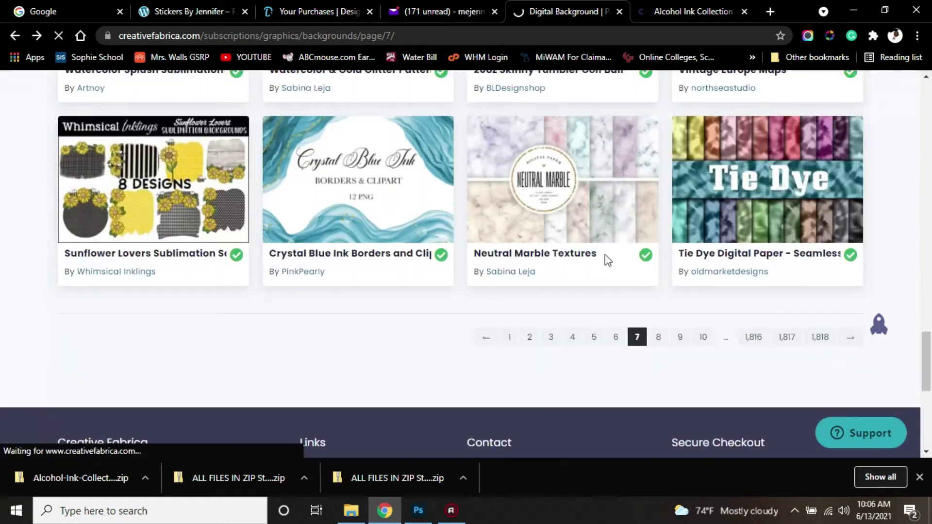
scroll(264, 263, down, 8)
scroll(266, 264, down, 20)
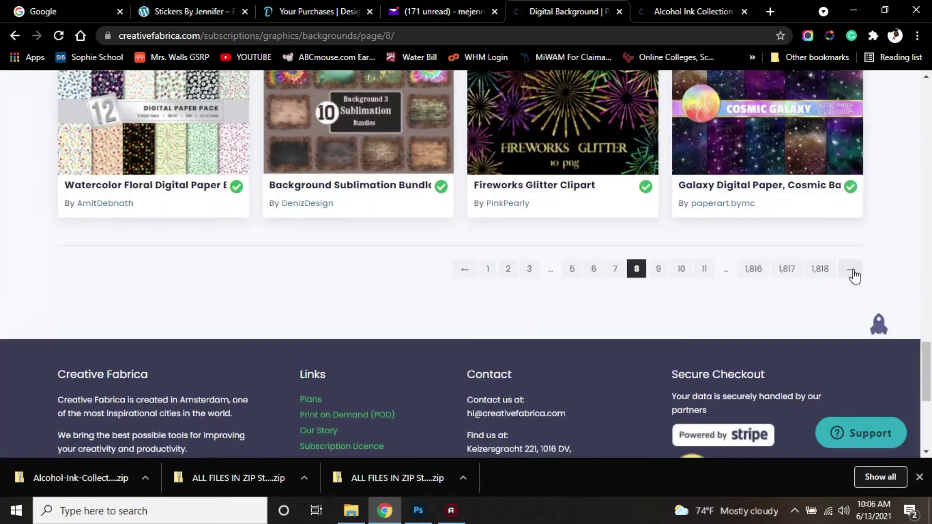
click(852, 272)
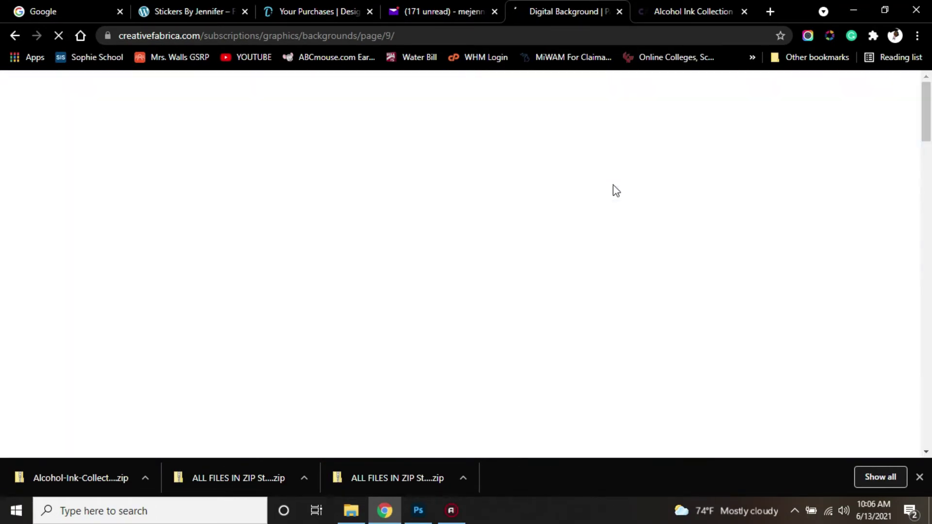
Step: Download the Blush and Navy Celebration Digital Paper pack and extract its zip file to the desktop
scroll(334, 245, down, 5)
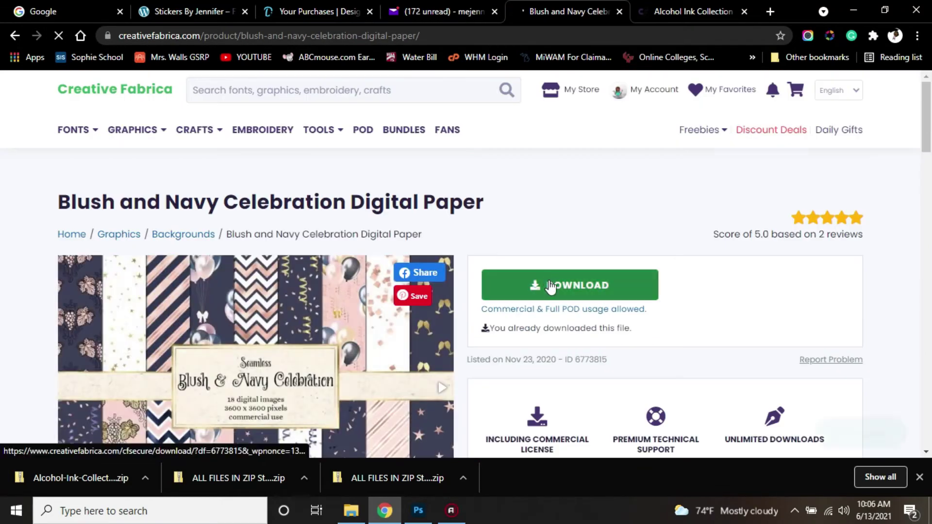
click(554, 286)
click(342, 303)
click(851, 10)
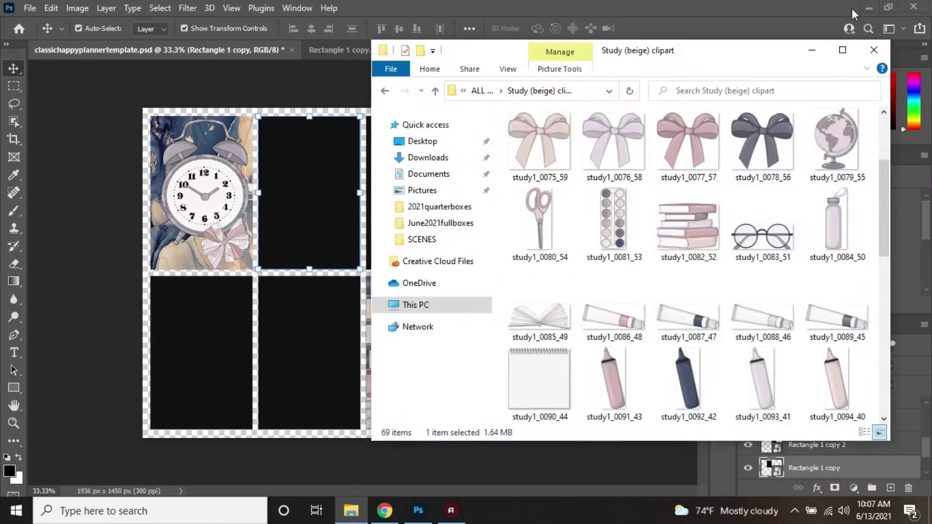
click(852, 8)
right_click(179, 427)
click(208, 113)
click(587, 386)
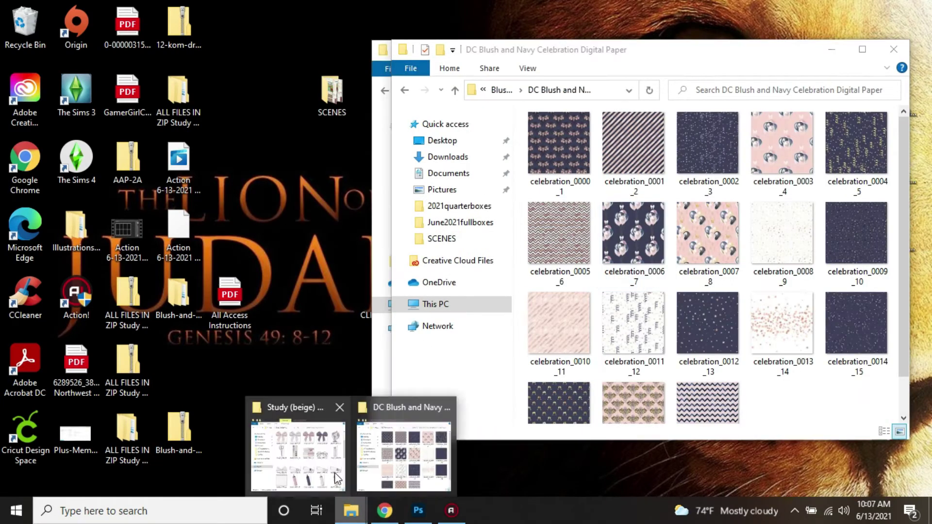
Step: Replace the alcohol ink texture behind the clock with celebration_0014_15 stretched over the full box, and save and close the contents
click(418, 510)
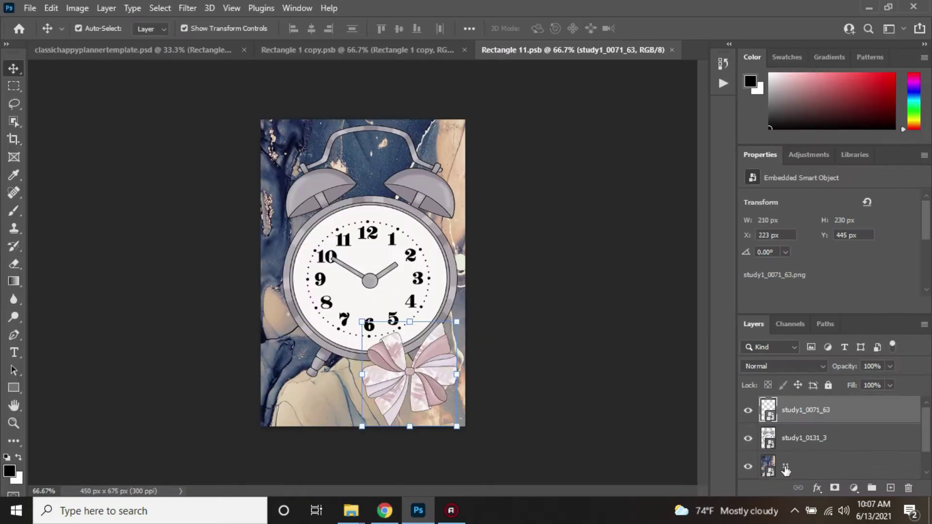
click(785, 469)
click(363, 513)
drag(854, 312, 652, 410)
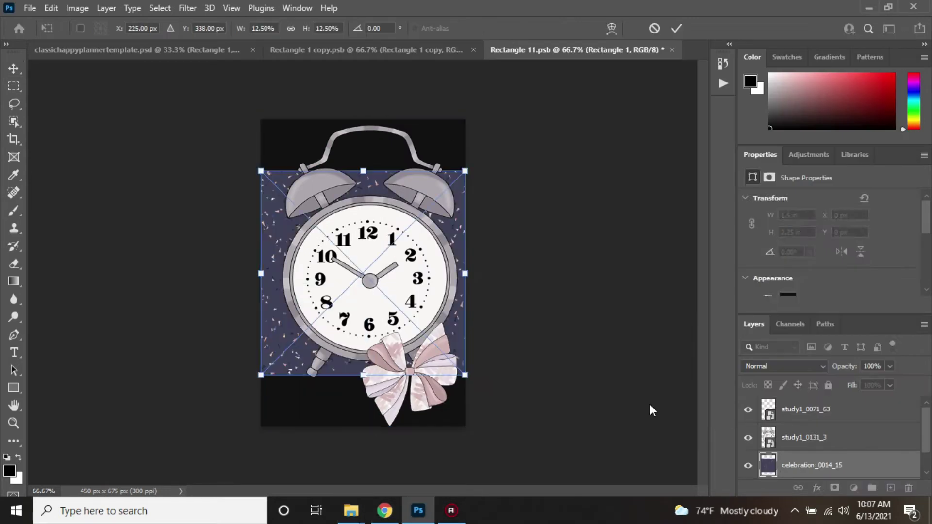
drag(366, 171, 370, 113)
drag(363, 375, 370, 426)
click(17, 69)
click(672, 50)
click(403, 199)
Step: Place the pink striped paper celebration_0010_11 in Rectangle 1 copy and stretch it to cover the full box height
click(350, 510)
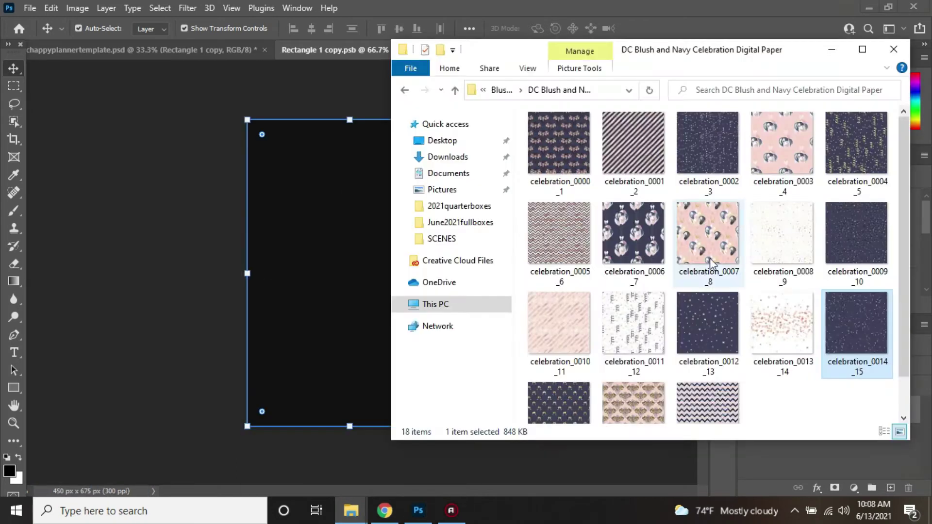
drag(559, 323, 137, 341)
drag(350, 172, 345, 120)
drag(350, 375, 350, 426)
click(15, 69)
Step: Place the spiral notepad clipart study1_0090_44 from the Study (beige) clipart folder over the pink striped paper
click(348, 511)
click(404, 448)
scroll(651, 272, down, 10)
scroll(679, 340, up, 9)
scroll(692, 363, down, 3)
drag(539, 223, 257, 275)
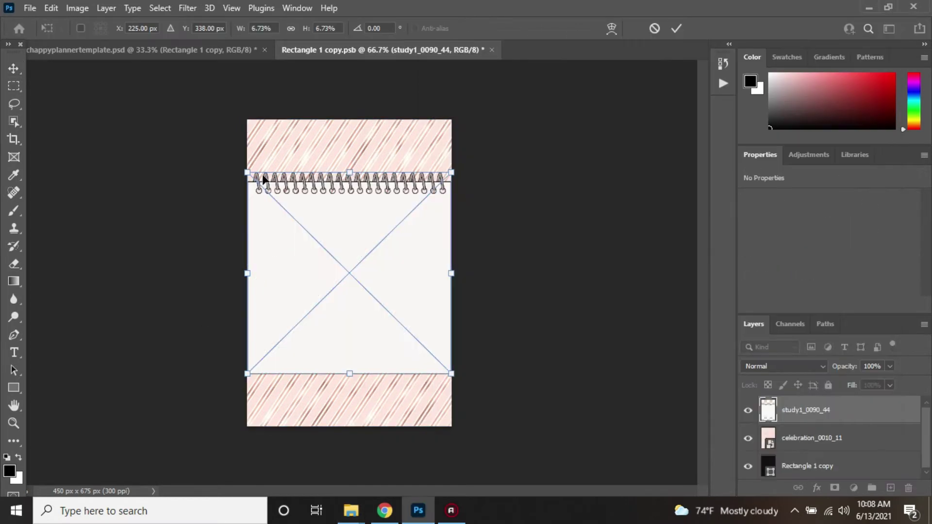
Step: Shrink the spiral notepad, tilt it about -14 degrees and position it in the upper part of the box
drag(247, 173, 311, 224)
drag(325, 389, 345, 401)
drag(342, 321, 204, 158)
drag(279, 168, 389, 242)
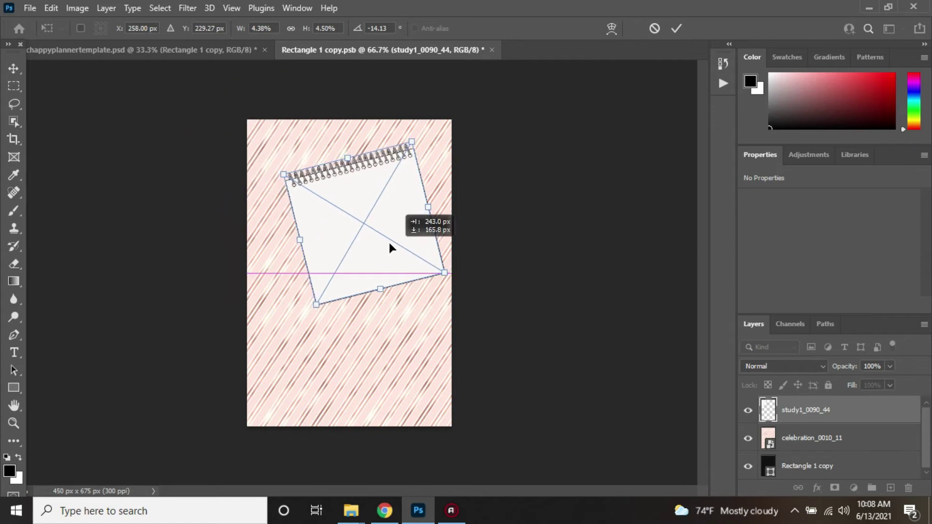
click(13, 72)
Step: Place the paint palette clipart study1_0081_53, shrink it and tilt it over the notepad's lower right corner
mouse_move(351, 510)
click(296, 451)
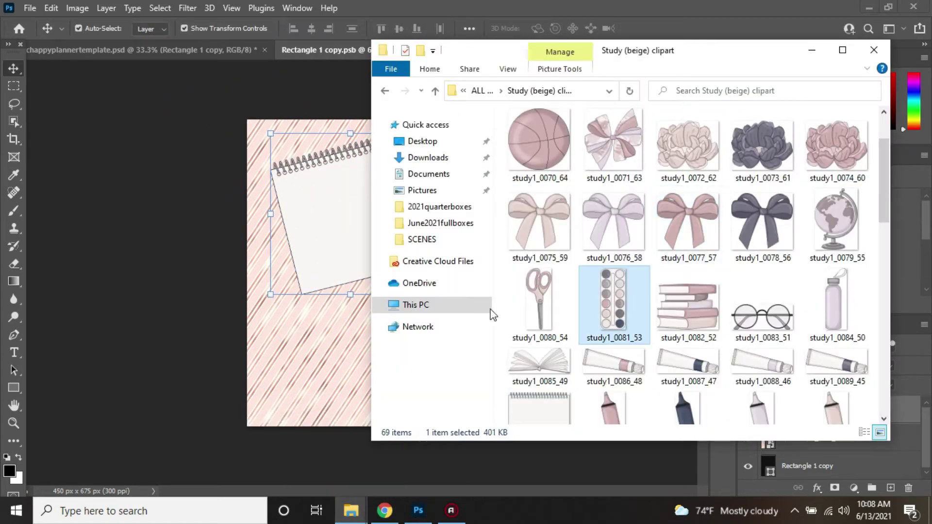
drag(490, 310, 310, 243)
drag(275, 128, 300, 171)
drag(289, 118, 364, 295)
drag(380, 314, 388, 276)
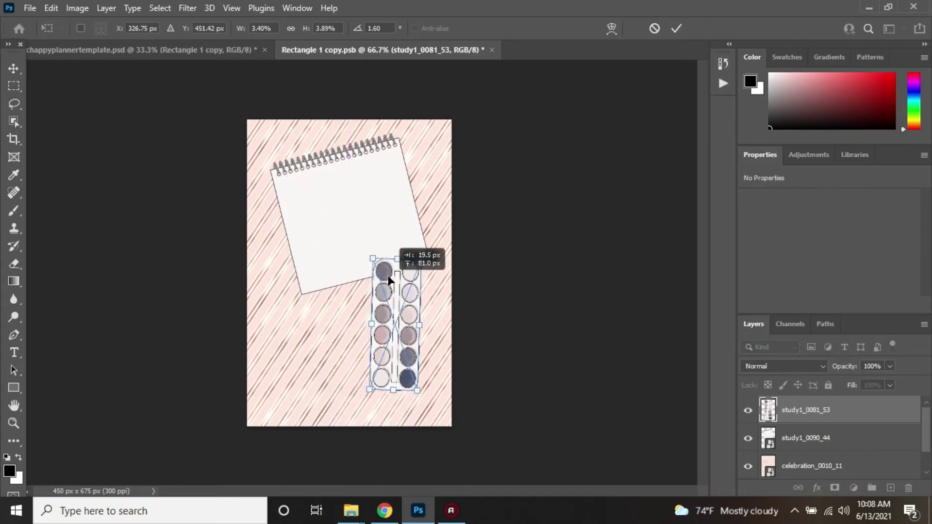
click(243, 361)
Step: Place the coloured pencils clipart study1_0111_23, shrink it and position it below the notepad
click(351, 511)
click(403, 451)
scroll(683, 333, down, 9)
scroll(683, 333, up, 4)
drag(682, 348, 325, 379)
drag(247, 165, 336, 254)
drag(394, 323, 324, 355)
click(13, 69)
Step: Move the palette up onto the notepad, fit the pencils beneath it, and save and close the contents
drag(385, 252, 394, 210)
click(346, 361)
drag(361, 302, 365, 295)
drag(332, 333, 363, 333)
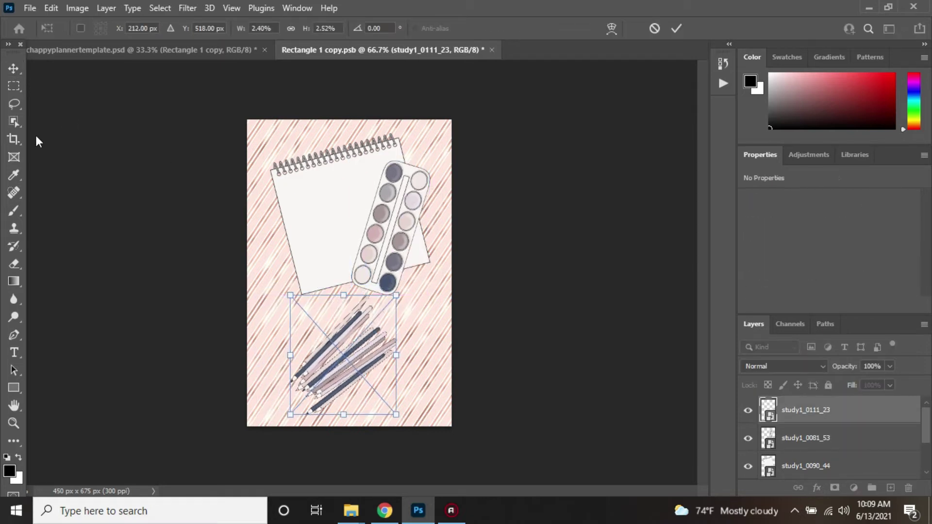
click(13, 69)
click(492, 50)
key(Return)
Step: Open the Rectangle 1 copy 2 contents and place the navy star paper celebration_0012_13, stretched to the full box height
click(437, 215)
double_click(769, 445)
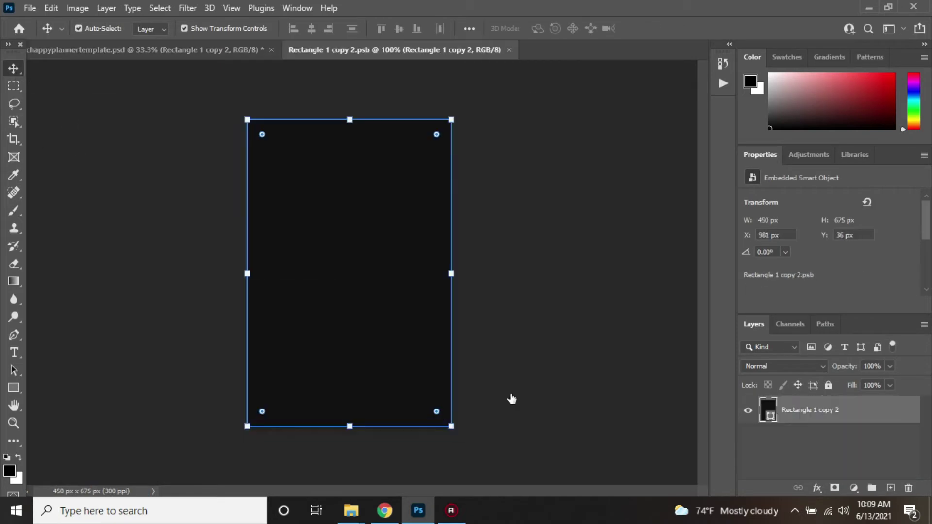
key(alt+Tab)
drag(360, 293, 356, 292)
drag(349, 171, 350, 120)
drag(349, 375, 354, 432)
click(20, 64)
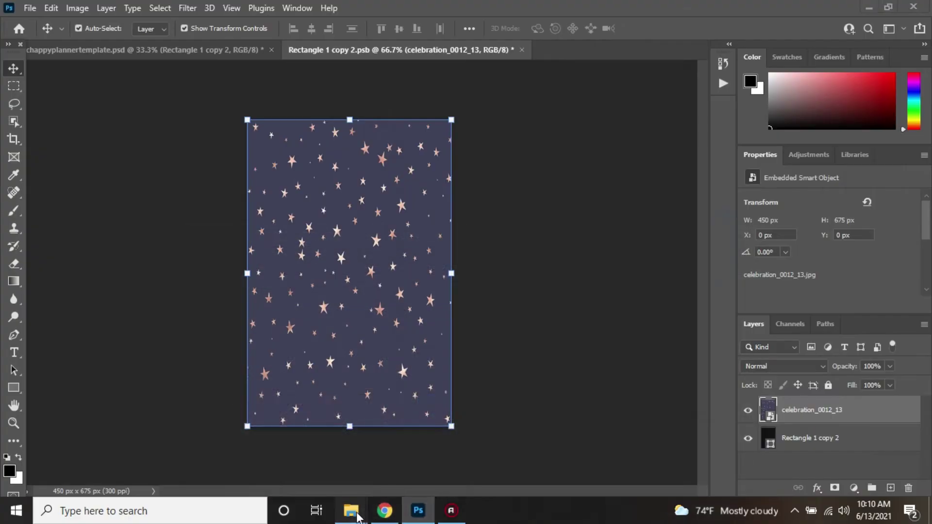
Step: Place the stacked books clipart study1_0082_52 over the navy star paper, and save and close the contents
click(353, 511)
scroll(831, 366, up, 5)
click(694, 297)
drag(696, 302, 352, 411)
key(Return)
click(445, 50)
click(408, 202)
Step: Open the Rectangle 1 copy 3 contents and place the diagonal striped paper celebration_0001_2, stretched over the full box
click(534, 211)
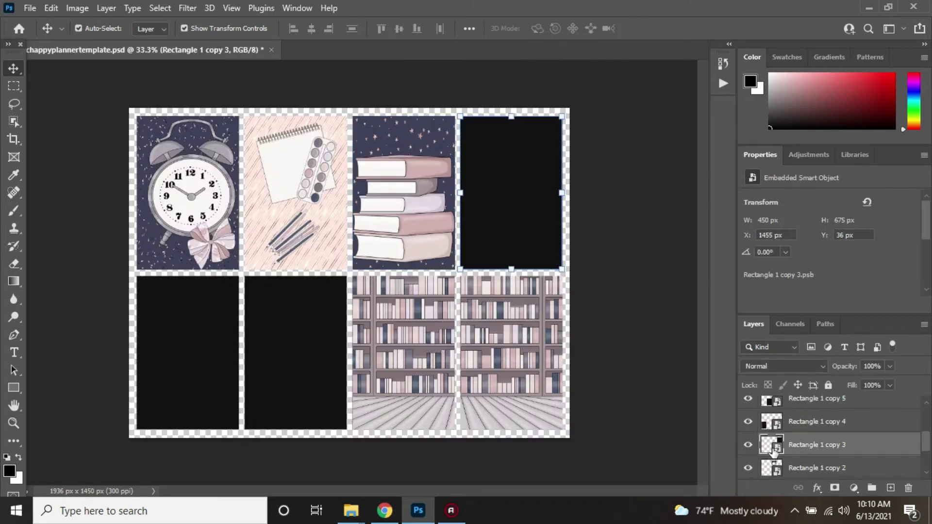
double_click(769, 445)
click(355, 513)
click(301, 451)
drag(634, 148, 356, 120)
drag(350, 375, 354, 427)
click(13, 69)
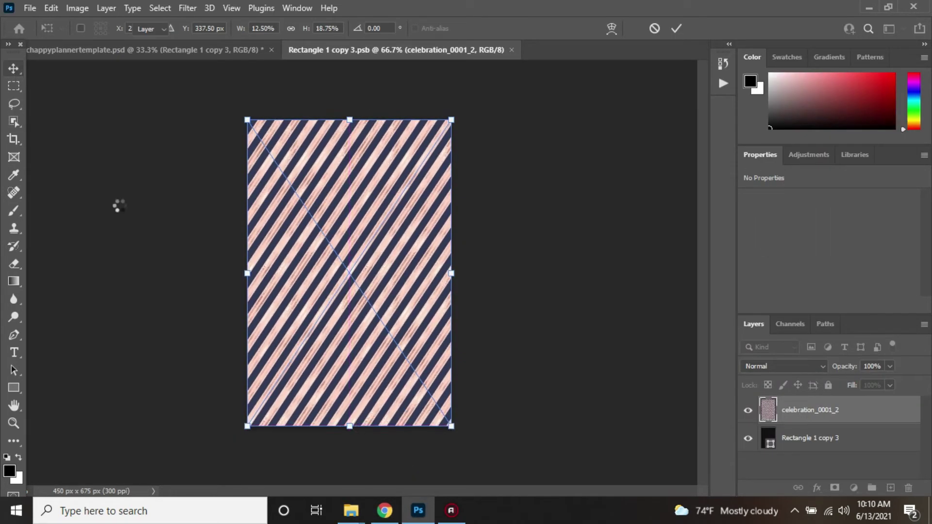
key(Return)
Step: Place the beige backpack clipart study1_0130_4 over the striped paper, and save and close the contents
mouse_move(351, 510)
click(297, 452)
scroll(680, 330, down, 3)
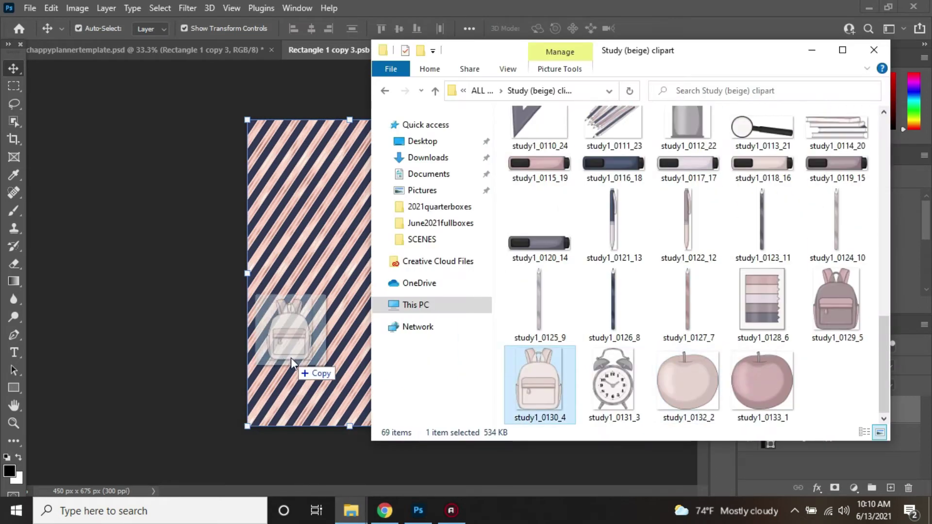
drag(290, 358, 291, 358)
click(501, 50)
click(401, 207)
Step: Open the Rectangle 1 copy 4 contents and place the navy confetti paper celebration_0002_3, stretched to the full box height
double_click(776, 444)
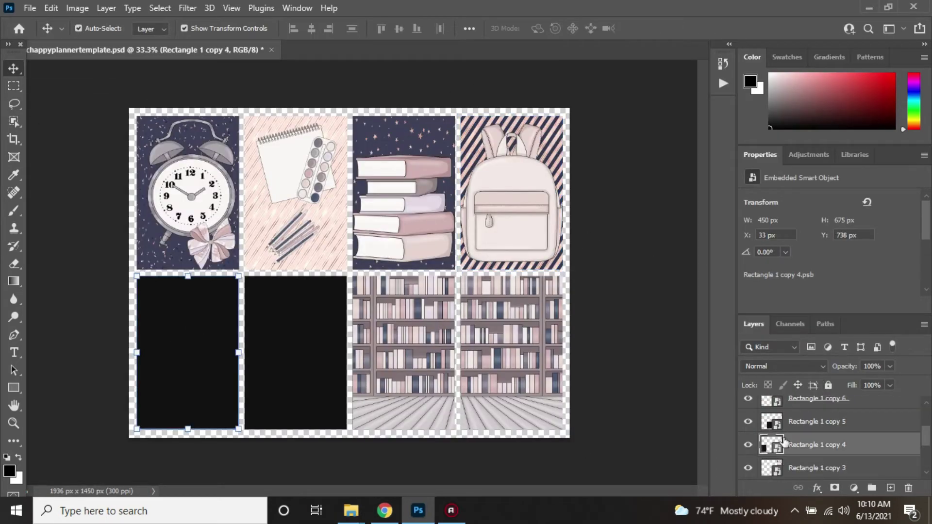
click(351, 511)
click(404, 452)
drag(311, 281, 310, 281)
drag(348, 173, 349, 119)
drag(347, 374, 351, 425)
click(13, 69)
Step: Place the globe clipart study1_0079_55 over the confetti paper, and save and close the contents
click(350, 510)
click(300, 452)
scroll(727, 295, up, 8)
drag(836, 218, 327, 311)
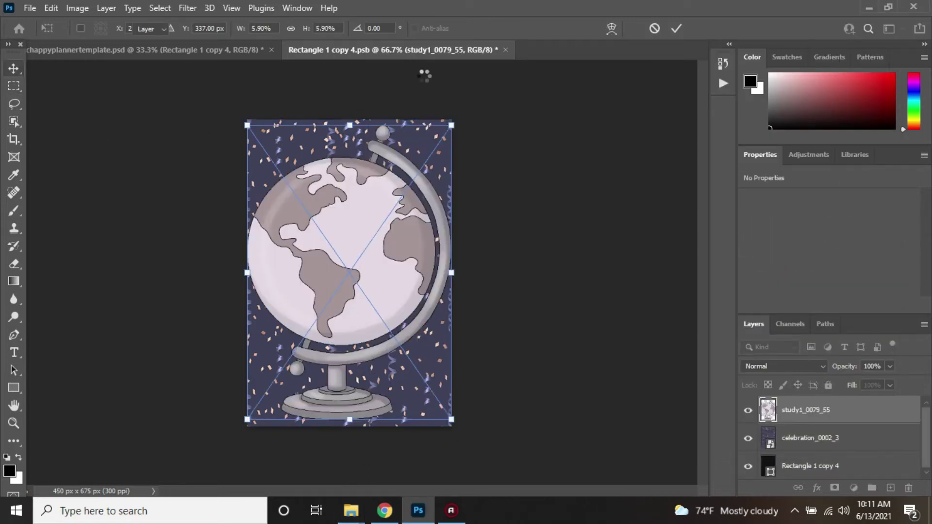
click(505, 50)
click(404, 198)
Step: Open the Rectangle 1 copy 5 contents and place the chevron paper celebration_0017_18, stretched over the full box
click(285, 340)
double_click(770, 445)
click(351, 511)
click(409, 469)
click(856, 231)
drag(720, 383, 340, 311)
drag(349, 169, 350, 119)
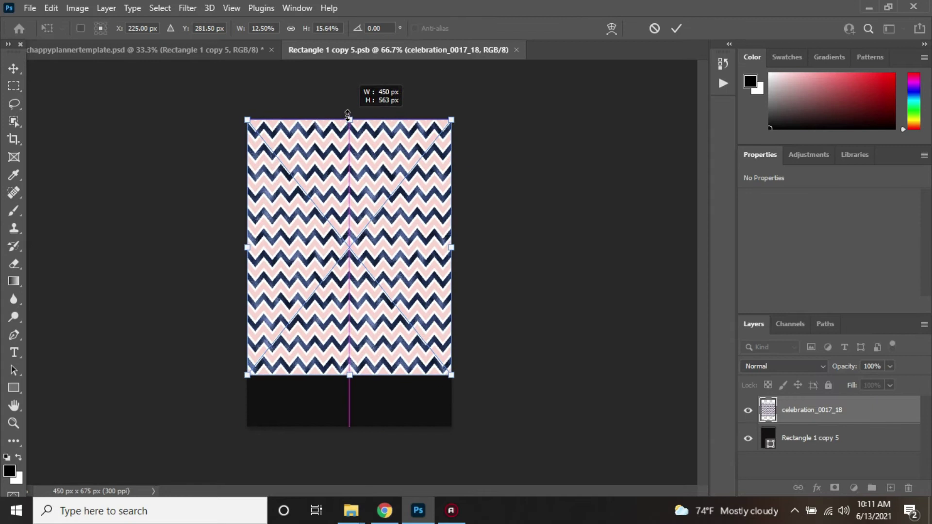
drag(349, 374, 349, 426)
key(Return)
Step: Try placing the open book clipart study1_0085_49 along the bottom of the chevron box
click(351, 510)
click(296, 458)
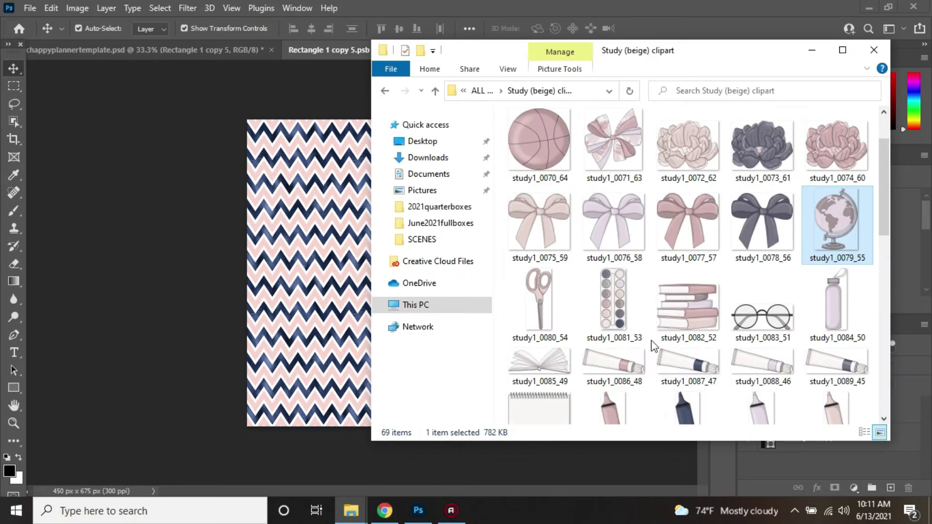
drag(539, 362, 342, 374)
drag(332, 288, 337, 393)
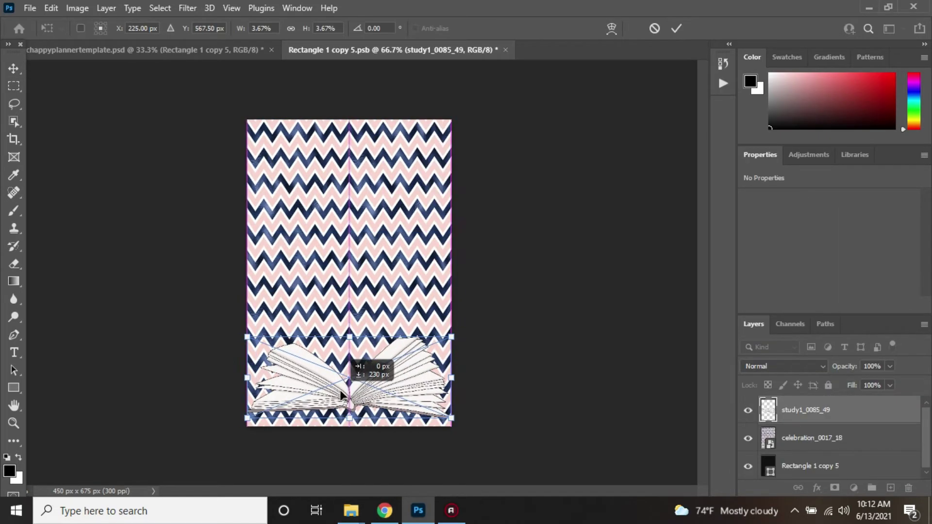
click(13, 69)
Step: Try the round glasses clipart study1_0083_51 with the open book, and delete both cliparts
click(351, 511)
click(296, 457)
drag(760, 311, 339, 301)
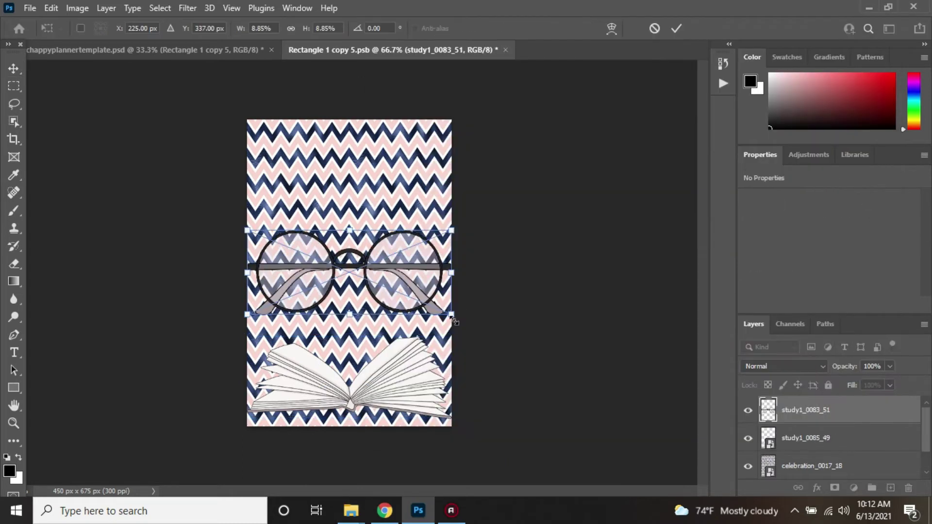
drag(459, 328, 428, 365)
click(13, 69)
key(Delete)
drag(308, 376, 288, 320)
key(Delete)
Step: Place the water bottle clipart study1_0084_50, shrink it and position it in the lower right corner of the chevron box
click(351, 510)
click(295, 458)
drag(466, 349, 312, 322)
drag(348, 290, 420, 293)
drag(369, 120, 418, 306)
drag(412, 352, 414, 344)
click(14, 69)
Step: Place the pencil cup clipart study1_0112_22 over the chevron paper
click(351, 510)
click(295, 458)
scroll(616, 292, down, 6)
drag(633, 280, 400, 336)
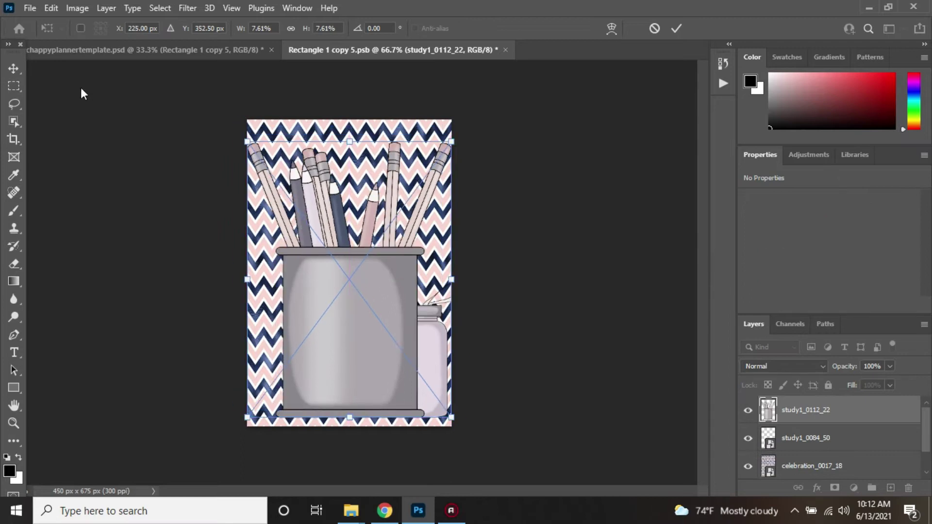
click(16, 71)
Step: Bring the water bottle layer study1_0084_50 to the front of the pencil cup
click(432, 366)
click(107, 9)
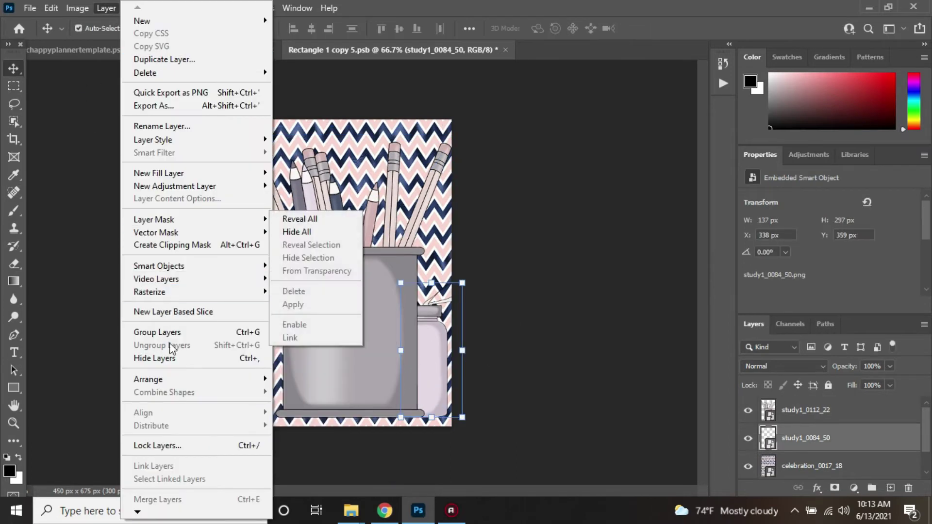
mouse_move(156, 380)
click(305, 380)
click(563, 275)
click(234, 52)
click(410, 50)
Step: Place the book stack clipart study1_0114_20, tilt and shrink it, and position it at the pencil cup's lower left
click(351, 510)
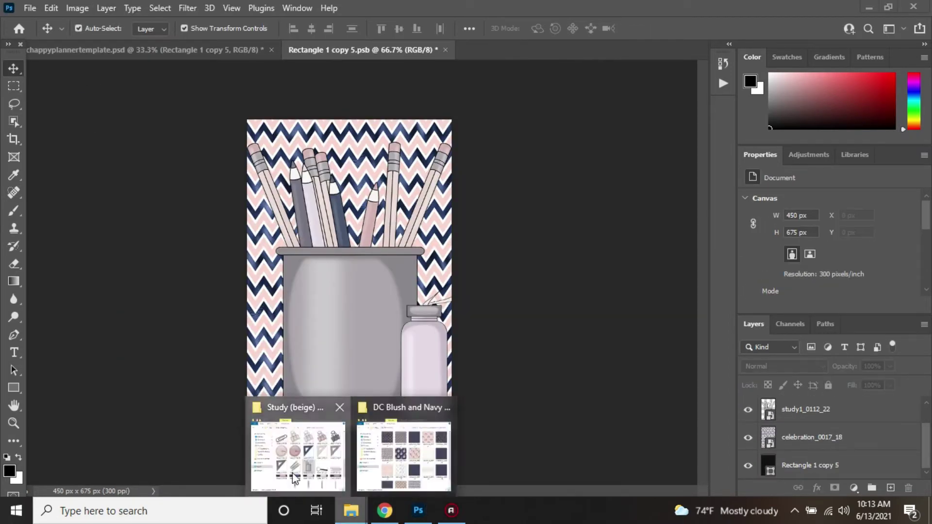
click(294, 473)
scroll(682, 356, down, 4)
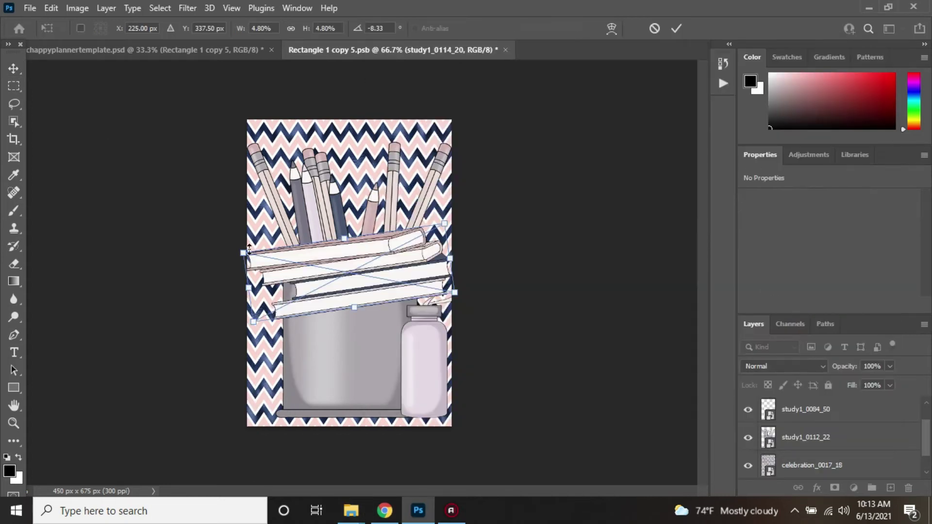
drag(243, 252, 379, 283)
click(15, 69)
click(223, 330)
drag(363, 364, 386, 324)
click(14, 69)
Step: Save and close the Rectangle 1 copy 5 contents
click(97, 151)
click(51, 9)
click(29, 9)
click(61, 157)
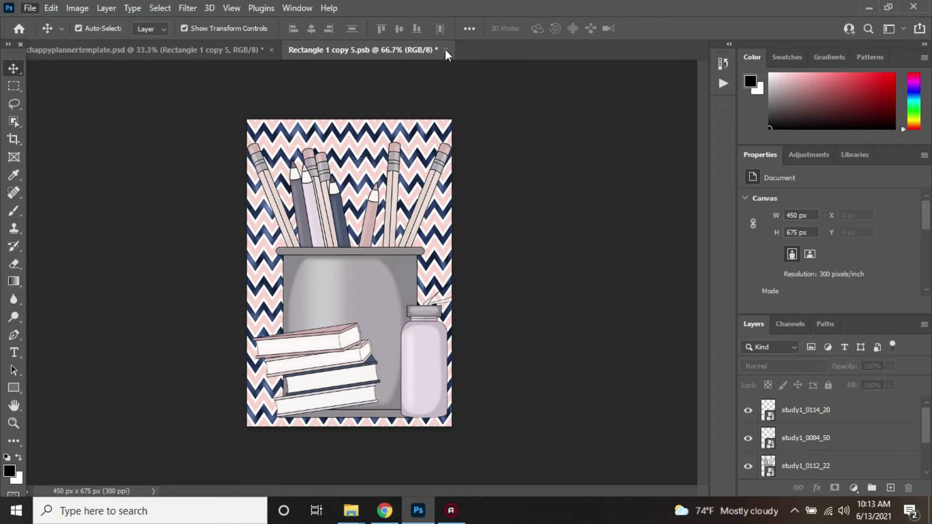
click(445, 49)
key(Return)
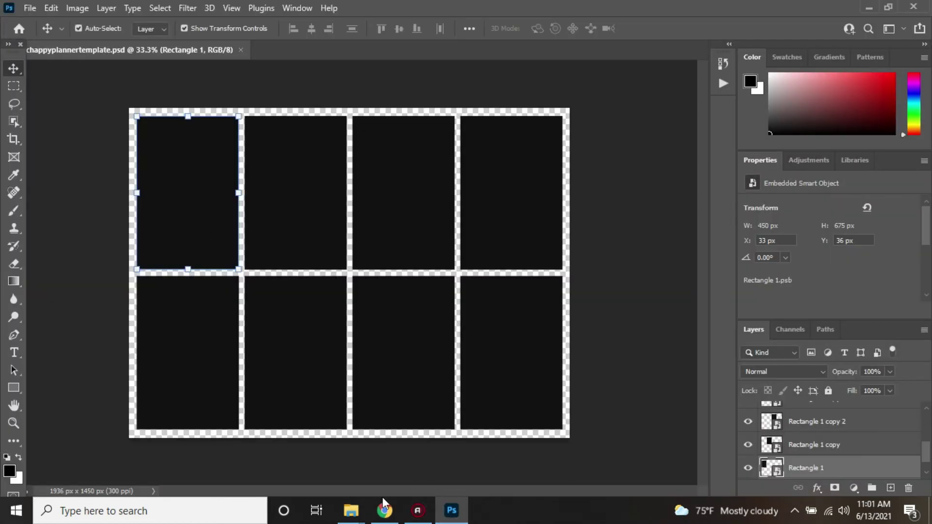
Step: Place the scene craft_0001_1 from the Craft scene folder in the blank planner template and bring it to the front
mouse_move(351, 509)
click(353, 449)
click(260, 459)
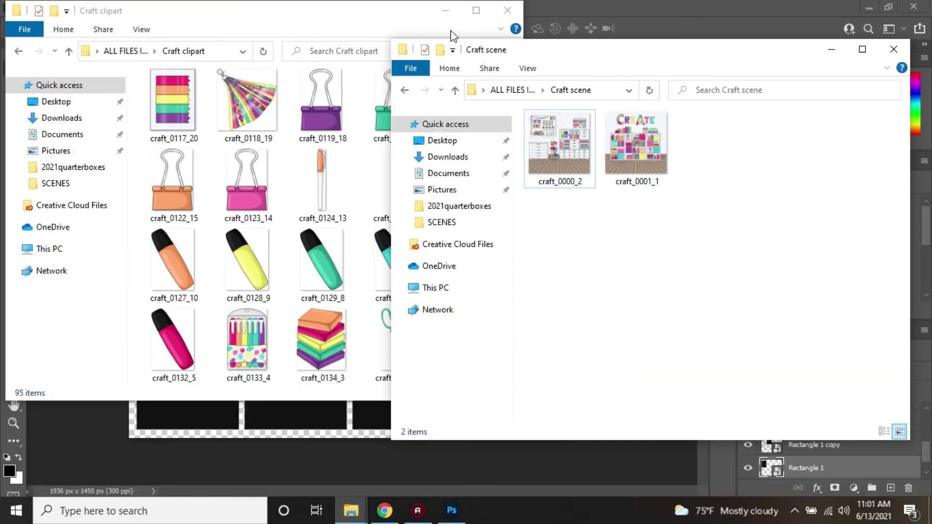
click(445, 10)
drag(382, 368, 346, 374)
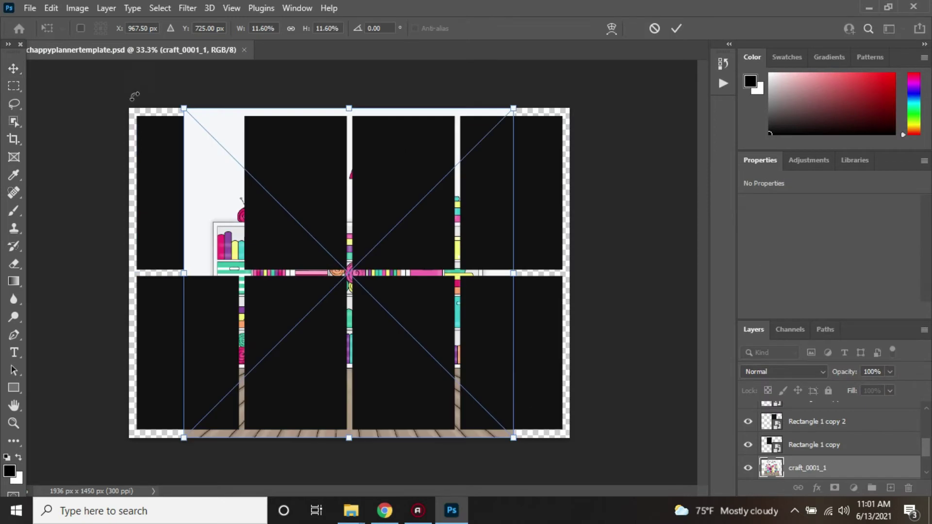
click(106, 8)
mouse_move(149, 379)
click(302, 380)
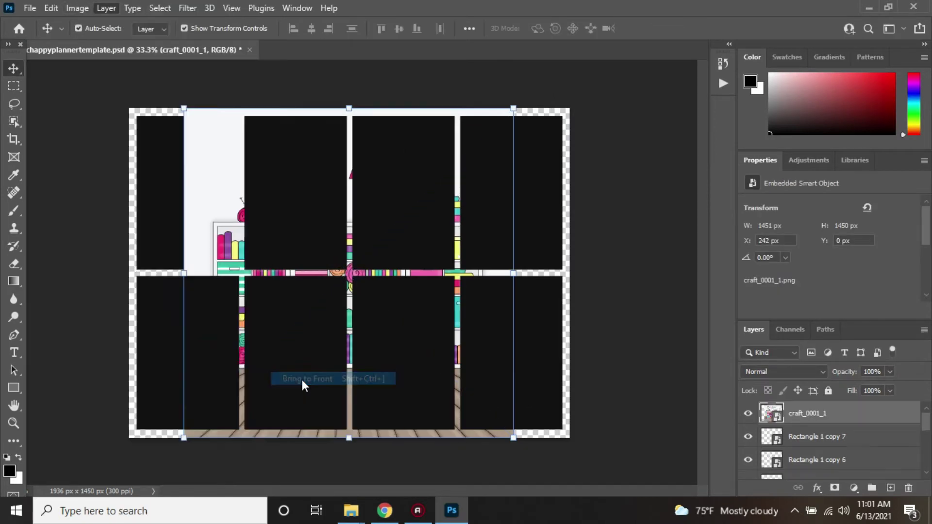
Step: Resize the craft scene to 924 by 675 px so it spans the two lower right rectangles
drag(286, 264, 323, 301)
drag(220, 144, 353, 275)
drag(451, 473, 457, 429)
drag(548, 353, 560, 355)
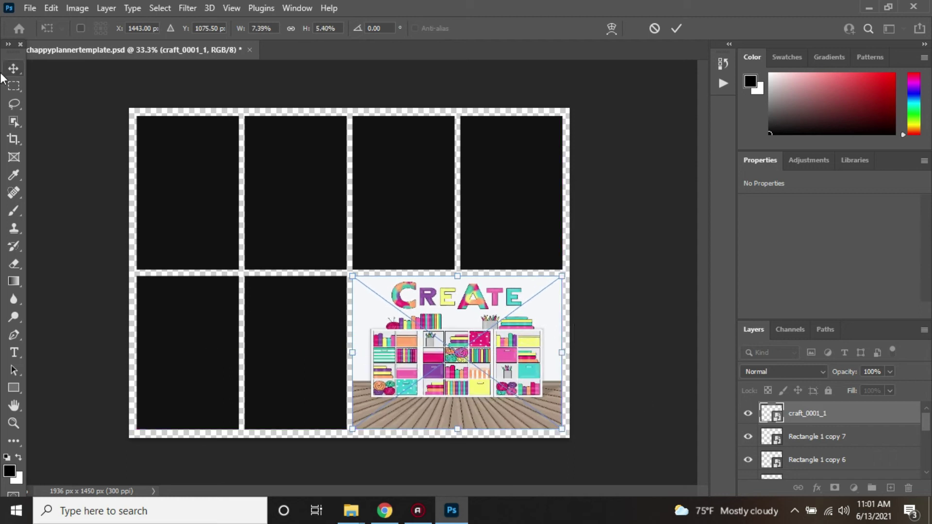
click(7, 72)
Step: Duplicate the craft_0001_1 layer and clip the original to Rectangle 1 copy 7
right_click(827, 415)
click(684, 39)
key(Return)
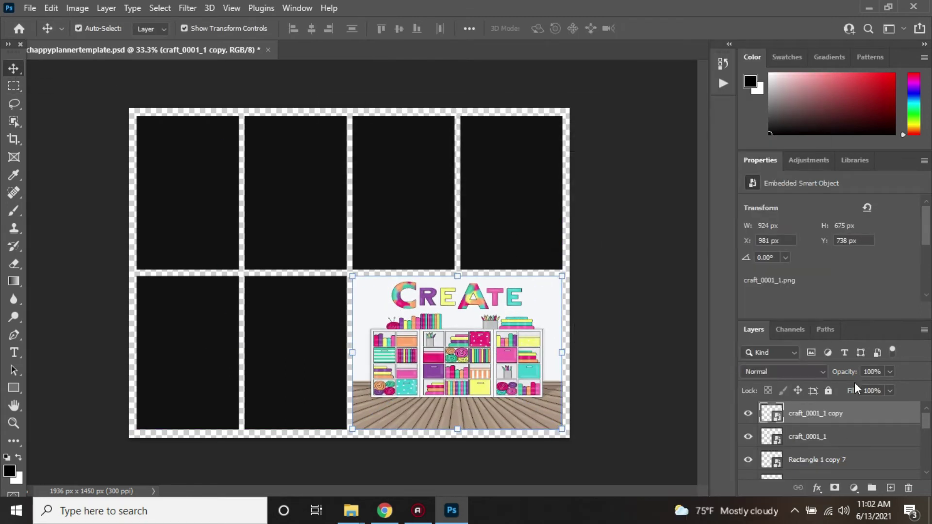
right_click(815, 445)
click(733, 251)
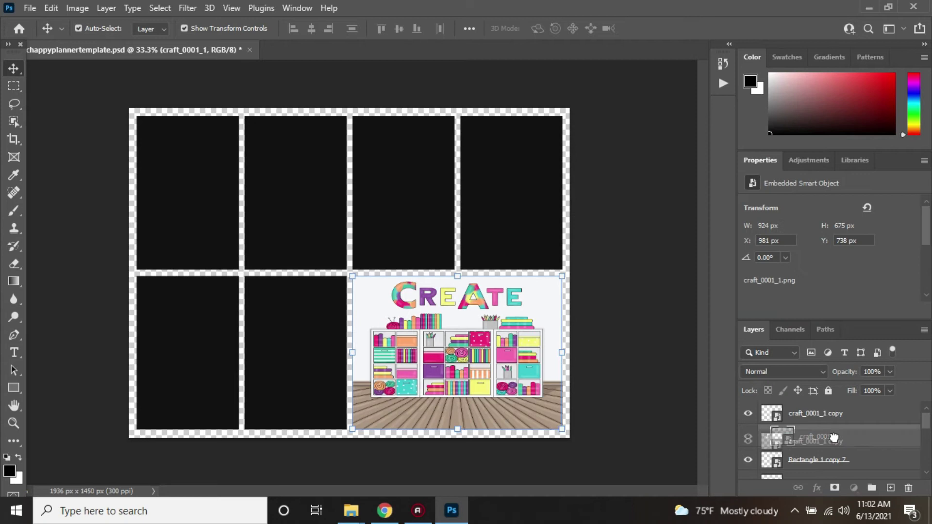
Step: Move craft_0001_1 copy beneath Rectangle 1 copy 7 and clip it to Rectangle 1 copy 6
drag(833, 437, 832, 458)
right_click(830, 460)
click(688, 319)
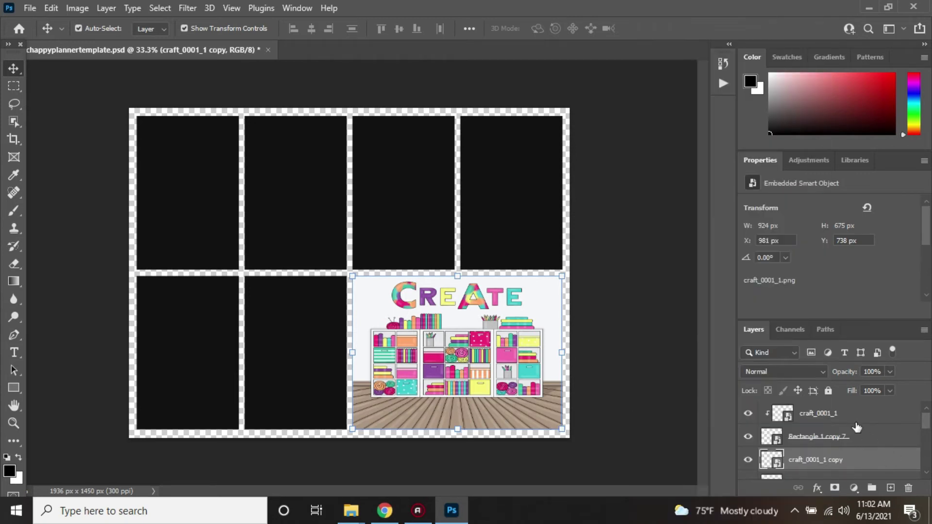
right_click(815, 463)
click(716, 318)
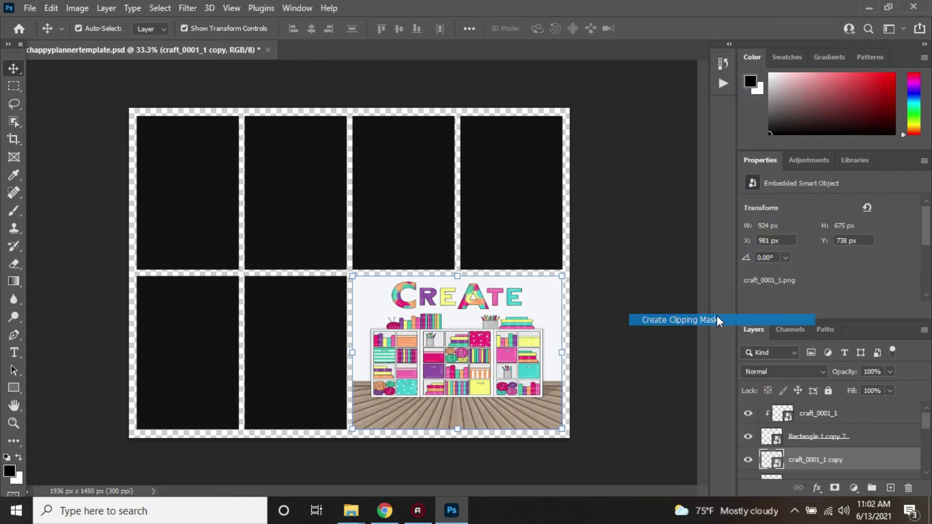
Step: Open the contents of the Rectangle 1 smart object and place dreamy-splash001 from the Dreamy Sky Splashes folder in it
click(160, 190)
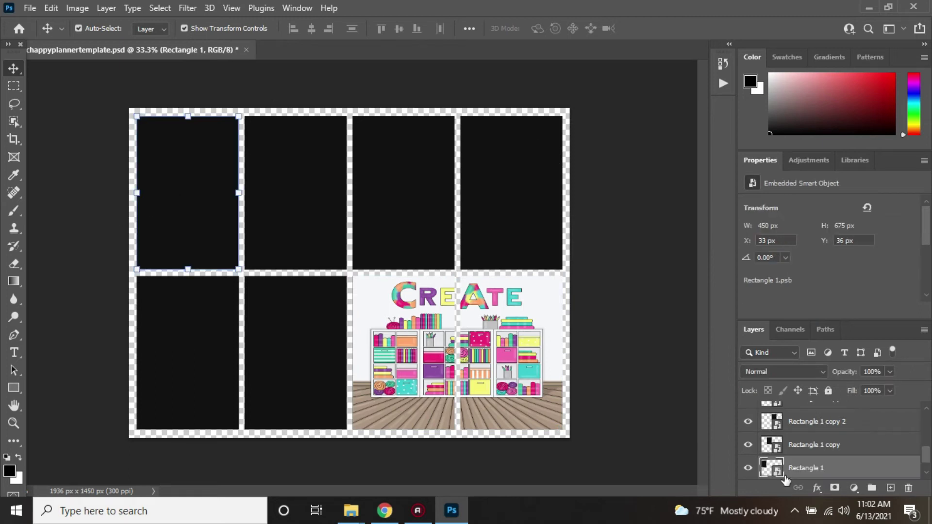
double_click(777, 478)
mouse_move(351, 510)
click(500, 446)
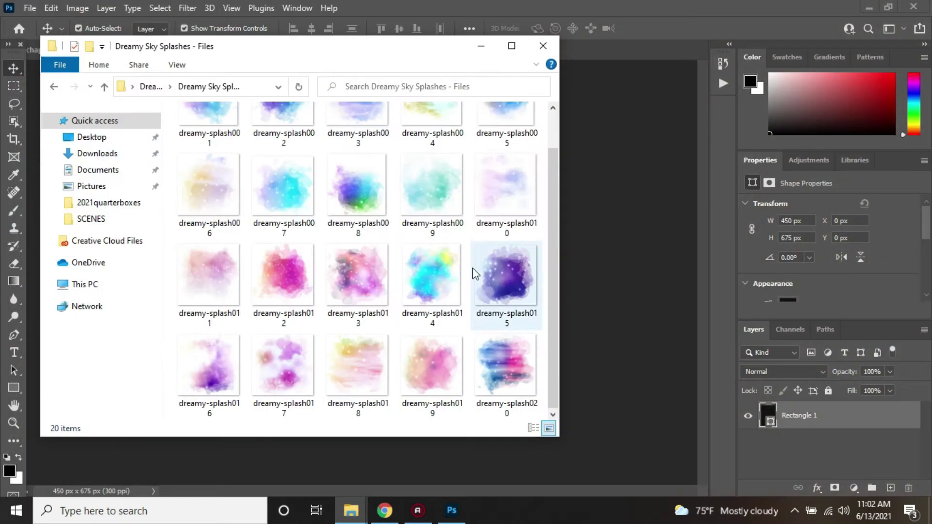
drag(369, 46, 858, 45)
scroll(722, 194, up, 1)
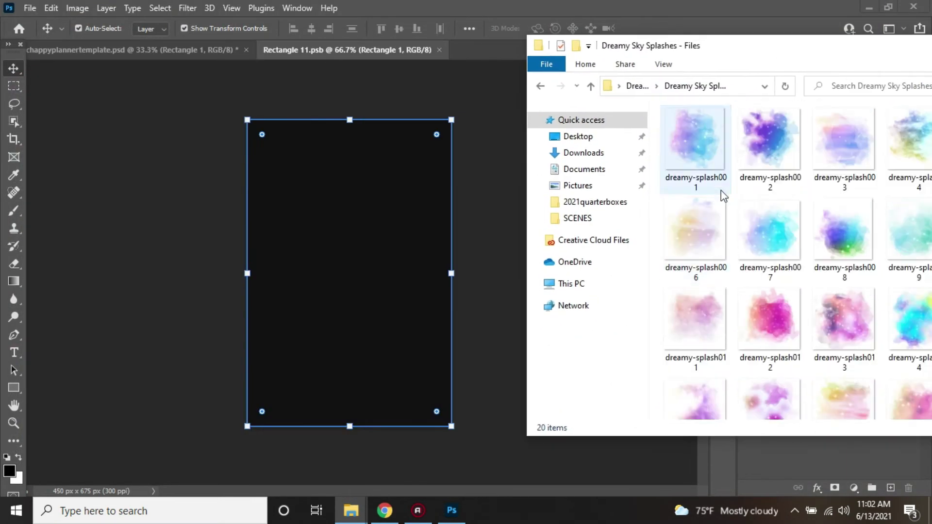
drag(694, 150, 420, 183)
Step: Stretch dreamy-splash001 to 869 by 1009 px so it covers the whole box
drag(350, 174, 351, 119)
drag(451, 249, 481, 249)
drag(247, 249, 196, 249)
drag(342, 379, 338, 464)
click(14, 69)
drag(507, 291, 551, 292)
drag(359, 120, 368, 56)
drag(196, 260, 164, 259)
drag(162, 466, 134, 518)
key(Return)
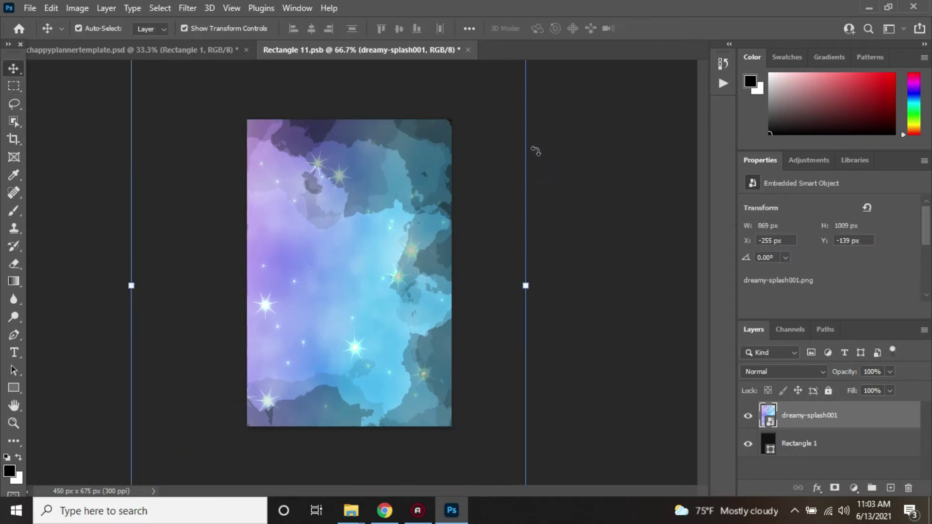
Step: Place the craft_0134_3 stack from the Craft clipart folder along the box's bottom edge, then save and close the smart object
mouse_move(358, 512)
click(349, 453)
click(324, 329)
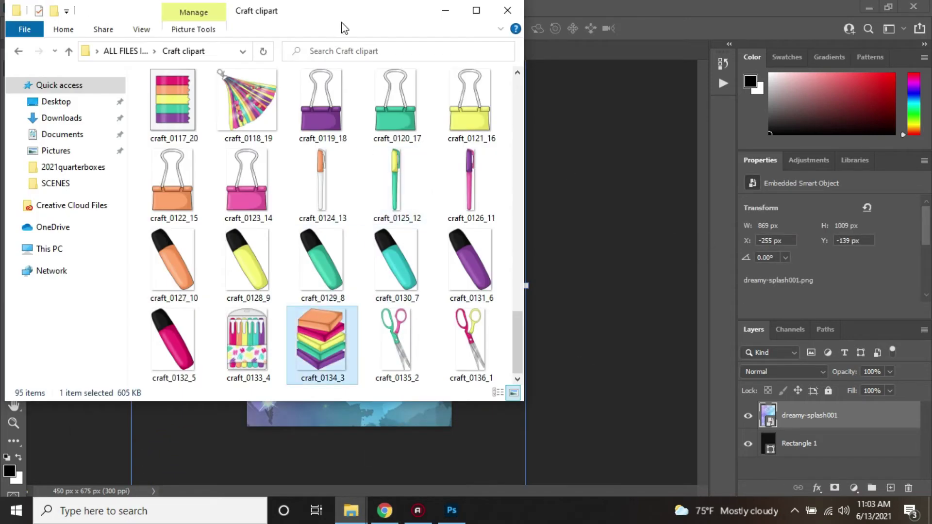
double_click(344, 14)
click(883, 7)
drag(329, 14, 720, 44)
drag(538, 356, 351, 335)
drag(348, 256, 348, 282)
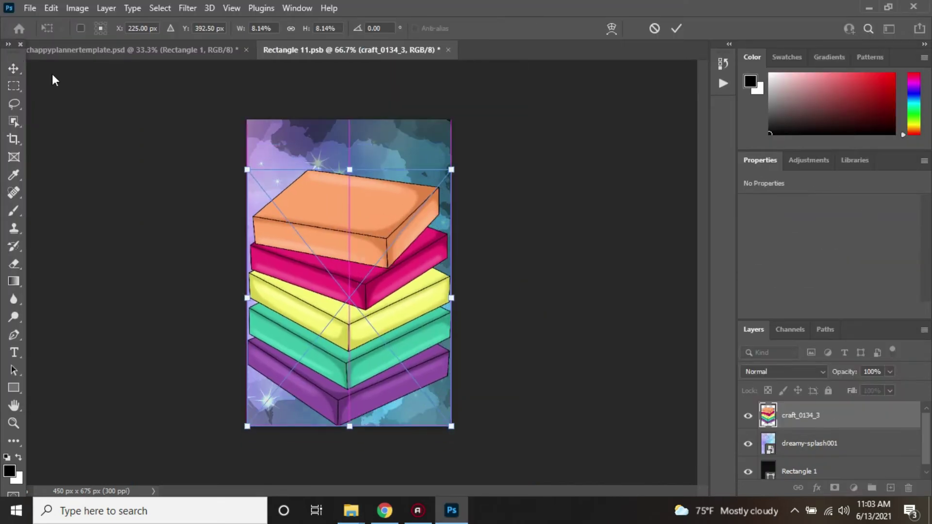
click(14, 69)
click(447, 50)
click(409, 196)
Step: Place dreamy-splash013 inside the Rectangle 1 copy smart object and stretch it to 911 by 812 px over the box
click(778, 450)
double_click(778, 450)
mouse_move(351, 510)
click(456, 449)
drag(844, 317, 448, 304)
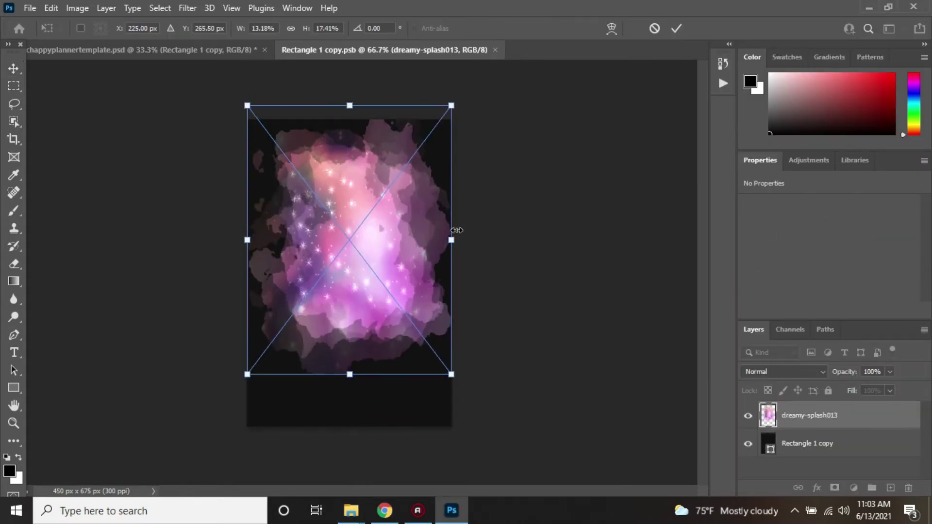
drag(241, 383, 159, 445)
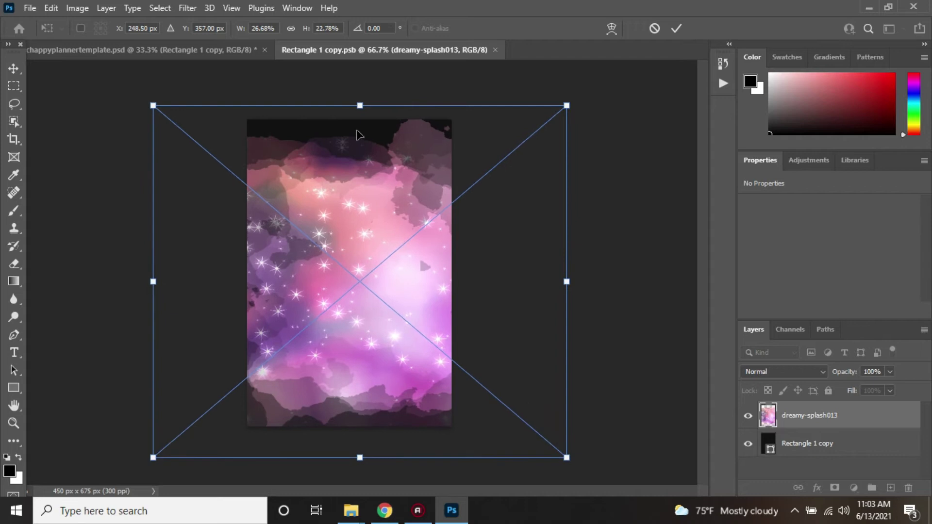
drag(359, 104, 359, 92)
key(Return)
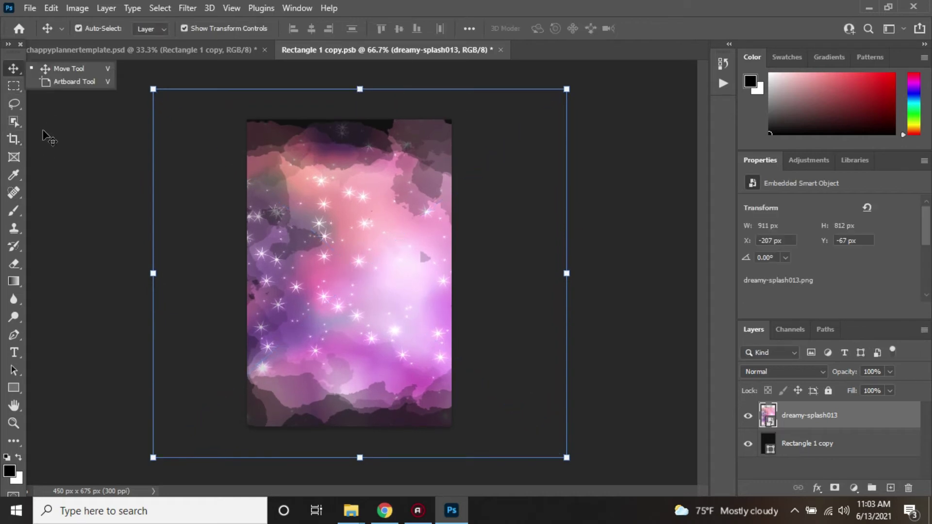
Step: Place the craft_0067_70 cutting machine in the upper part of the box, rotated by -12.54 degrees
mouse_move(351, 512)
click(350, 454)
scroll(727, 330, up, 10)
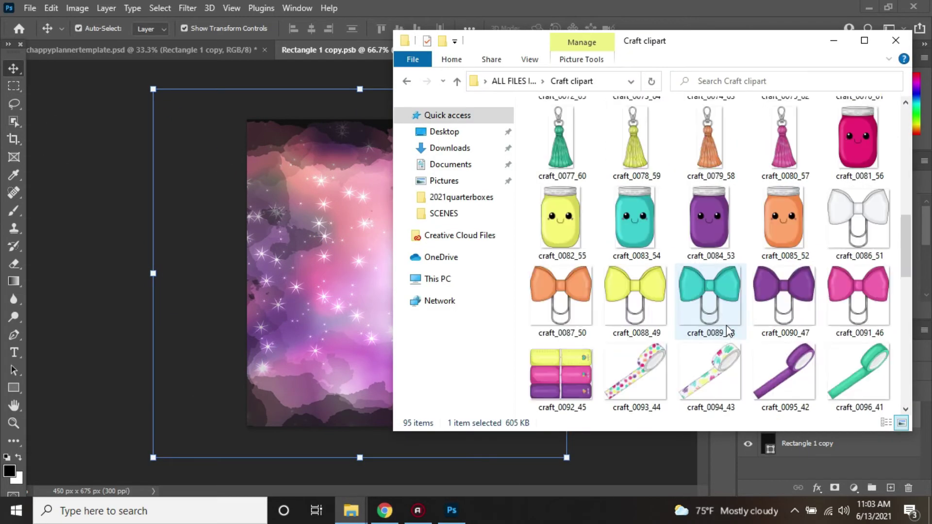
drag(562, 218, 339, 291)
drag(358, 249, 354, 159)
drag(217, 285, 239, 311)
drag(320, 221, 320, 227)
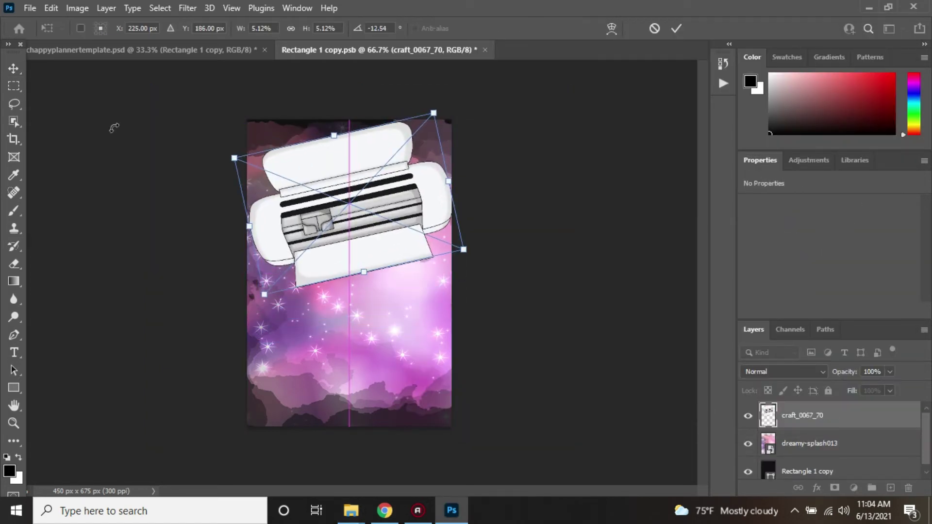
click(13, 69)
Step: Place the craft_0133_4 marker set below the cutting machine at a reduced size, then save and close the smart object
click(343, 513)
scroll(677, 281, down, 3)
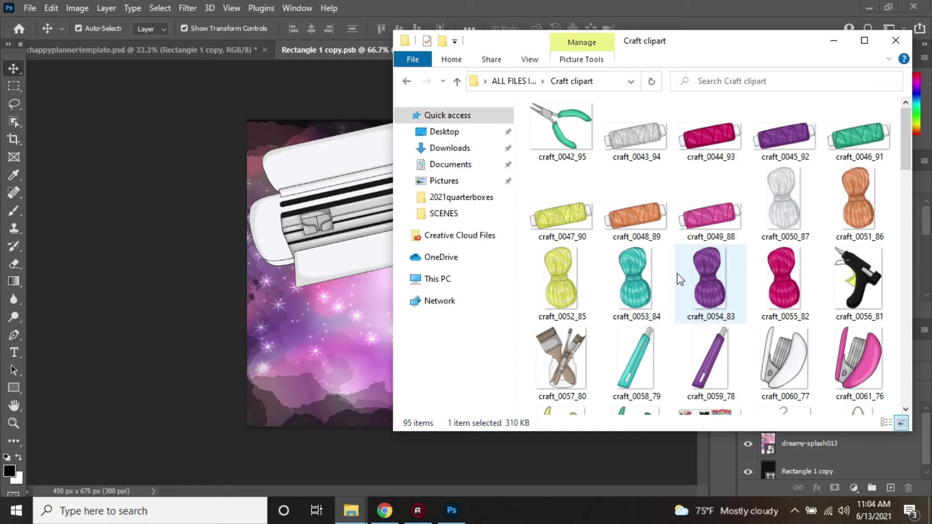
scroll(677, 280, down, 5)
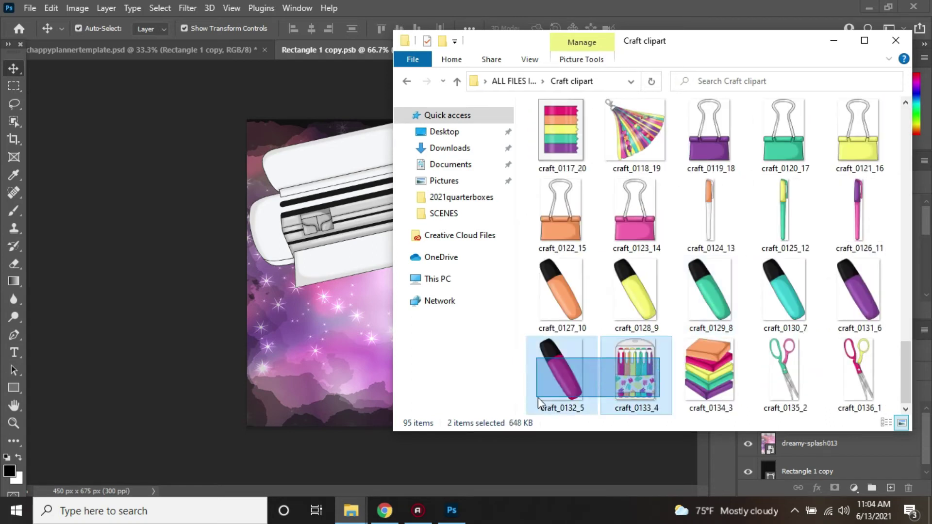
drag(323, 311, 324, 316)
drag(250, 121, 331, 288)
drag(379, 328, 354, 326)
click(13, 69)
click(417, 69)
click(431, 50)
key(Return)
Step: Place dreamy-splash012 inside the Rectangle 1 copy 2 smart object and stretch it to 791 by 1109 px over the box
click(795, 451)
double_click(758, 439)
click(875, 86)
double_click(774, 445)
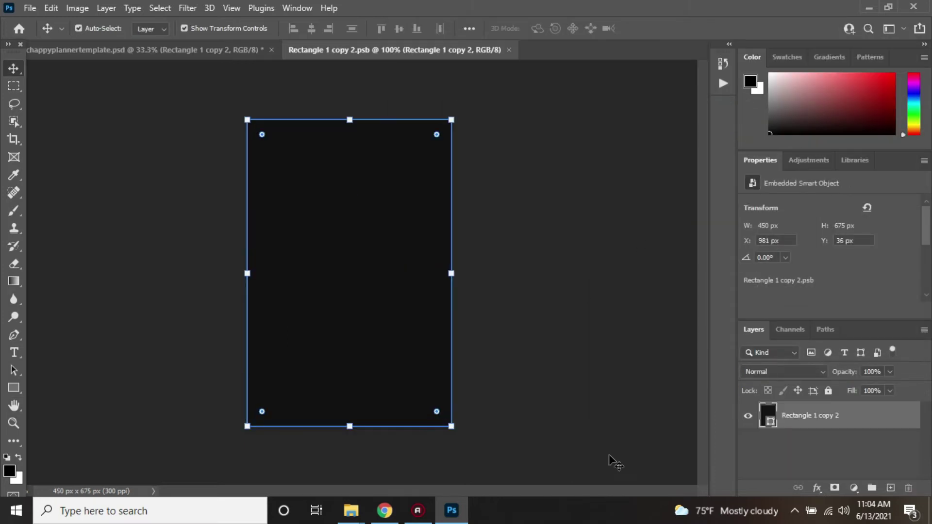
mouse_move(351, 510)
click(460, 453)
drag(767, 311, 315, 320)
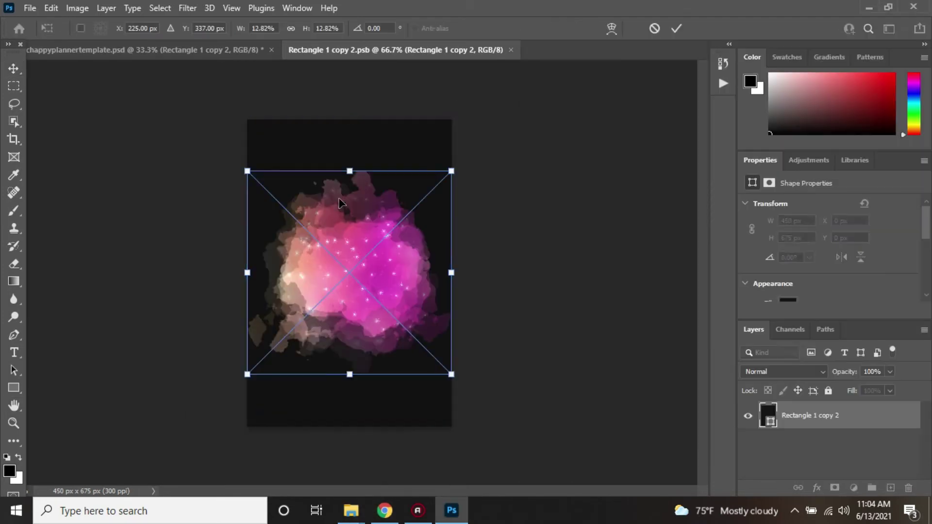
drag(451, 169, 520, 127)
drag(147, 423, 161, 504)
drag(340, 127, 358, 3)
click(16, 70)
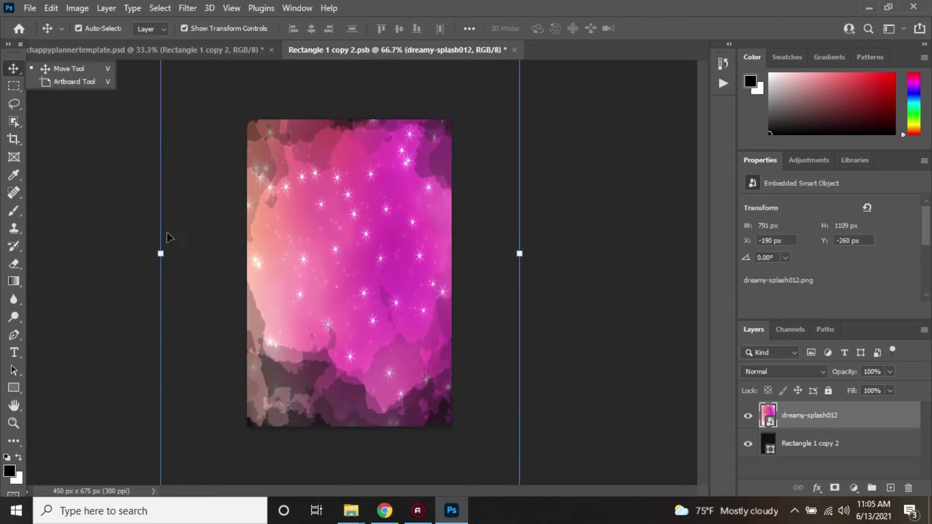
click(167, 232)
click(218, 50)
click(355, 50)
Step: Place the craft_0065_72 hanger clipart over the pink splash, then save and close the smart object
mouse_move(350, 511)
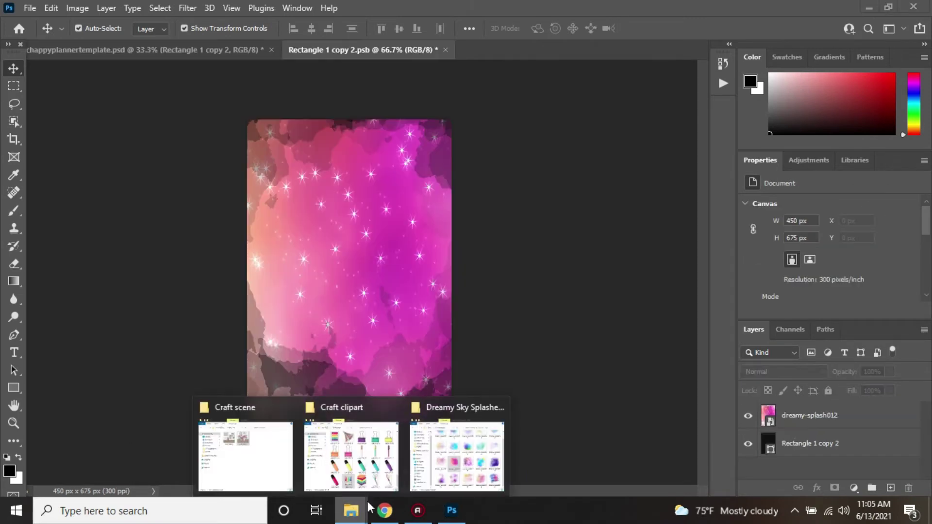
click(349, 449)
scroll(768, 258, down, 5)
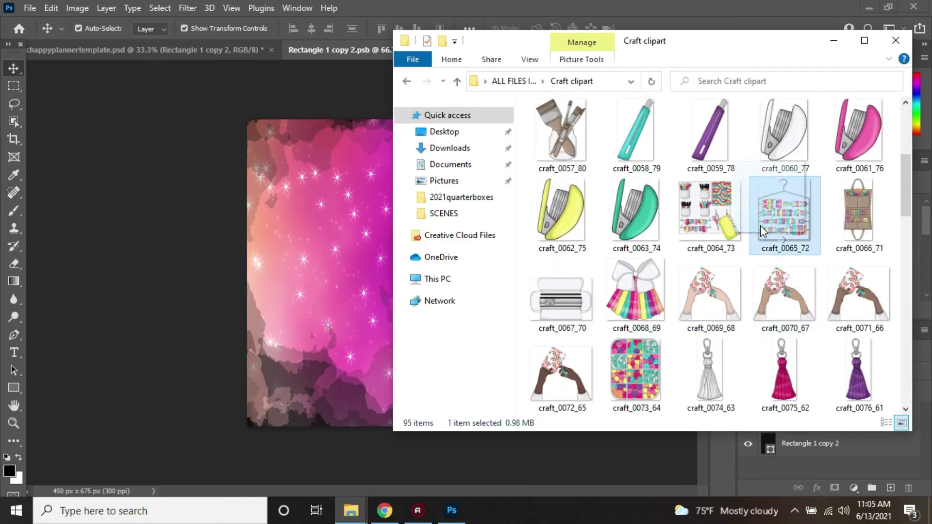
drag(760, 225, 357, 328)
key(Return)
click(498, 49)
key(Return)
Step: Place dreamy-splash014 inside the Rectangle 1 copy 3 smart object and stretch it to 894 by 988 px over the box
double_click(534, 245)
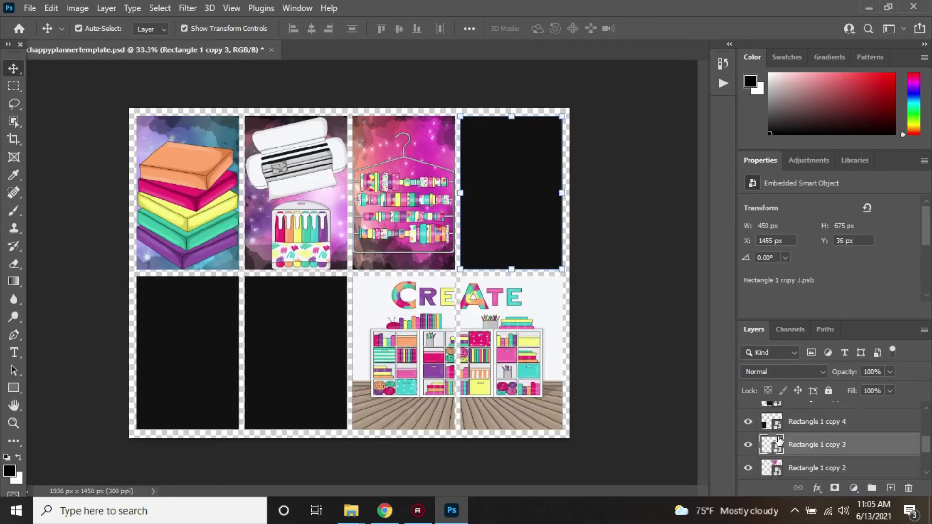
click(363, 521)
drag(910, 274, 395, 243)
drag(452, 162, 510, 87)
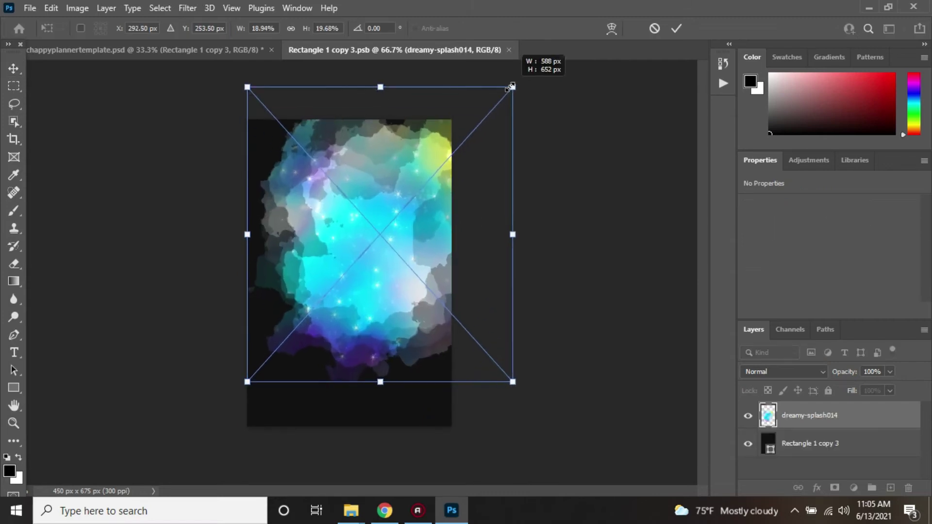
drag(225, 413, 137, 493)
drag(326, 85, 327, 47)
drag(514, 268, 536, 269)
key(Return)
Step: Place the craft_0066_71 organizer bag over the turquoise splash, then save and close the smart object
mouse_move(350, 511)
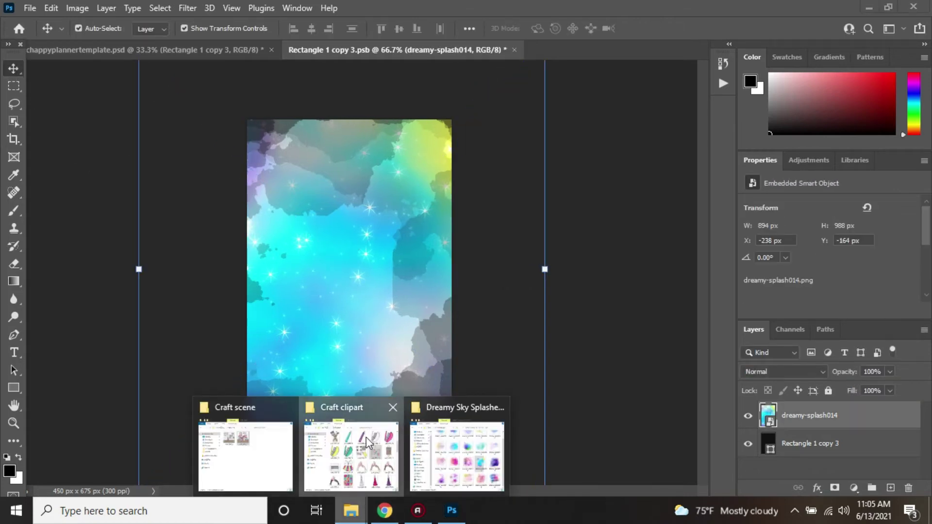
click(350, 457)
scroll(711, 248, down, 5)
scroll(711, 248, up, 3)
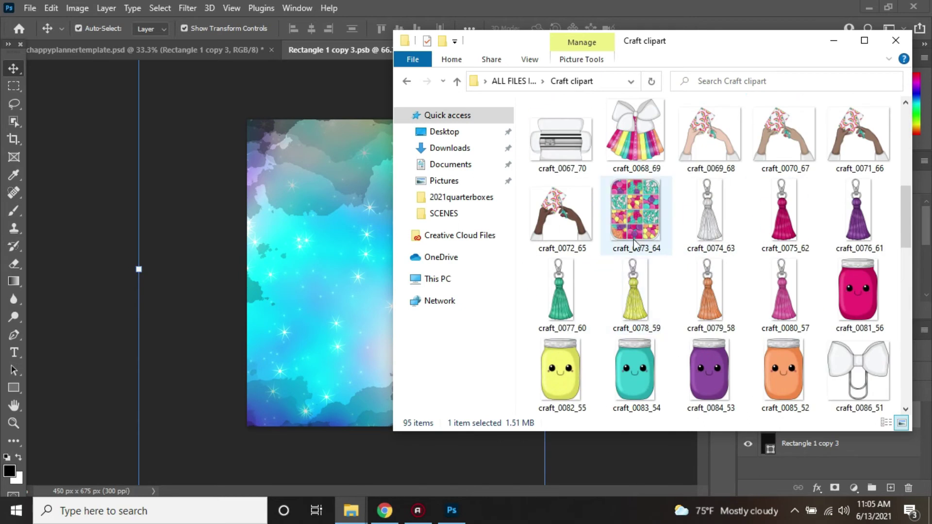
scroll(679, 249, down, 15)
scroll(646, 251, up, 3)
scroll(647, 252, up, 15)
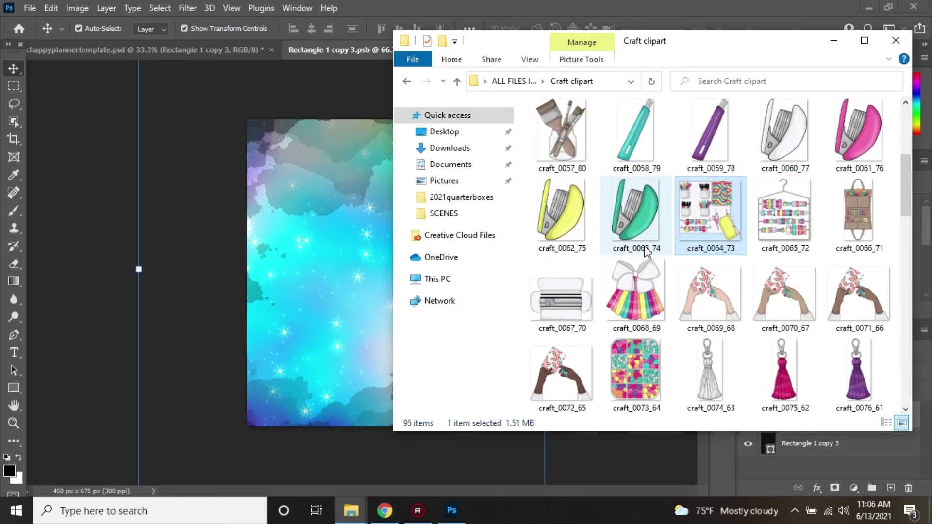
scroll(646, 251, up, 3)
scroll(650, 254, down, 5)
drag(863, 141, 276, 253)
key(ctrl+w)
key(Return)
Step: Place dreamy-splash020 inside the Rectangle 1 copy 4 smart object and stretch it to 886 by 1050 px over the box
double_click(773, 447)
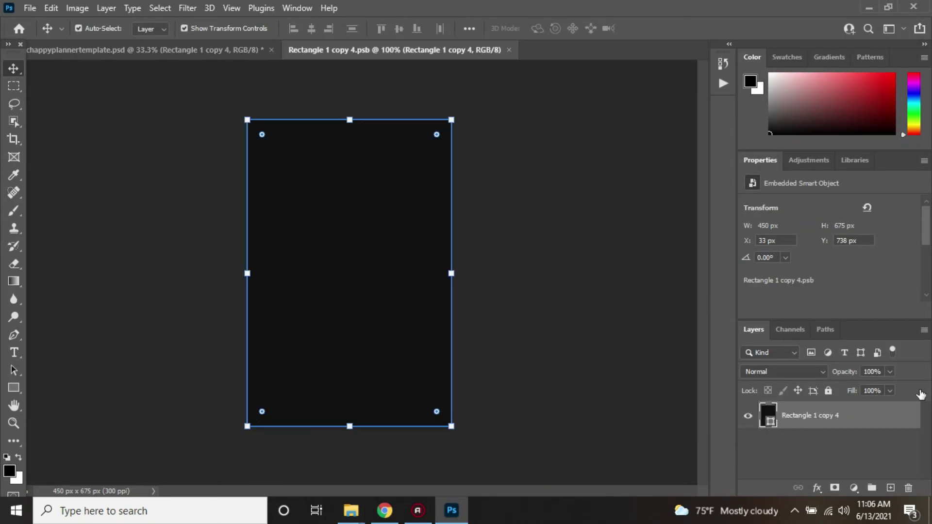
mouse_move(353, 518)
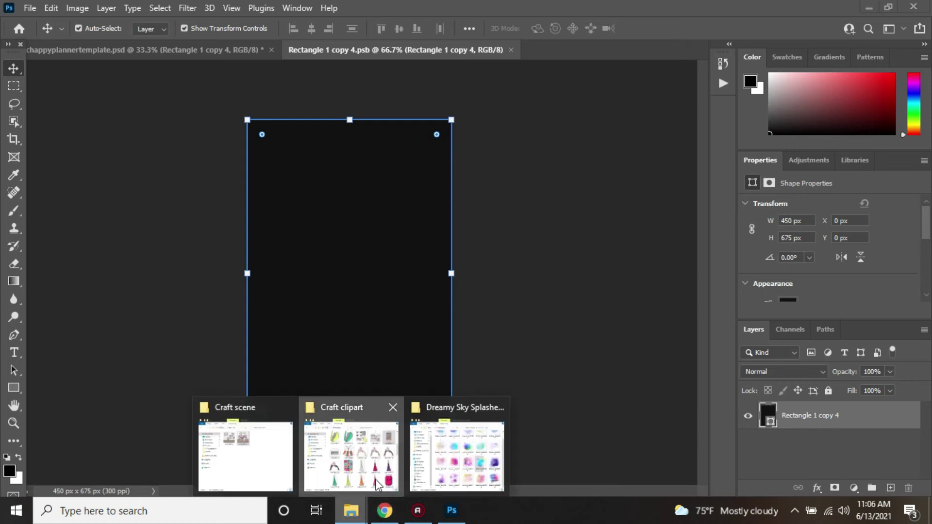
click(349, 456)
scroll(777, 320, up, 6)
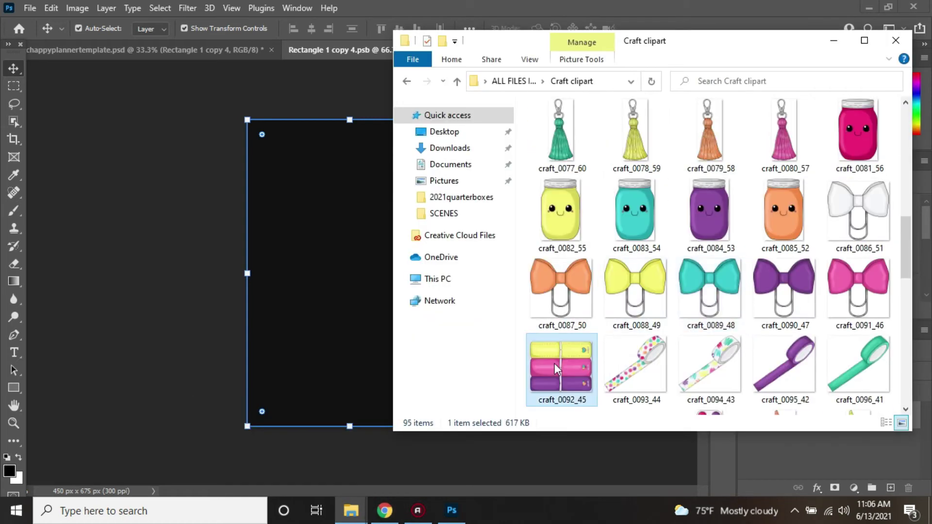
click(462, 454)
scroll(808, 308, up, 2)
drag(819, 49, 699, 44)
scroll(856, 297, down, 2)
drag(872, 361, 315, 323)
drag(445, 166, 549, 76)
drag(254, 377, 147, 520)
drag(348, 76, 352, 47)
Step: Place the craft_0092_45 clipart at the bottom of the blue and pink box, then save and close the smart object
click(81, 49)
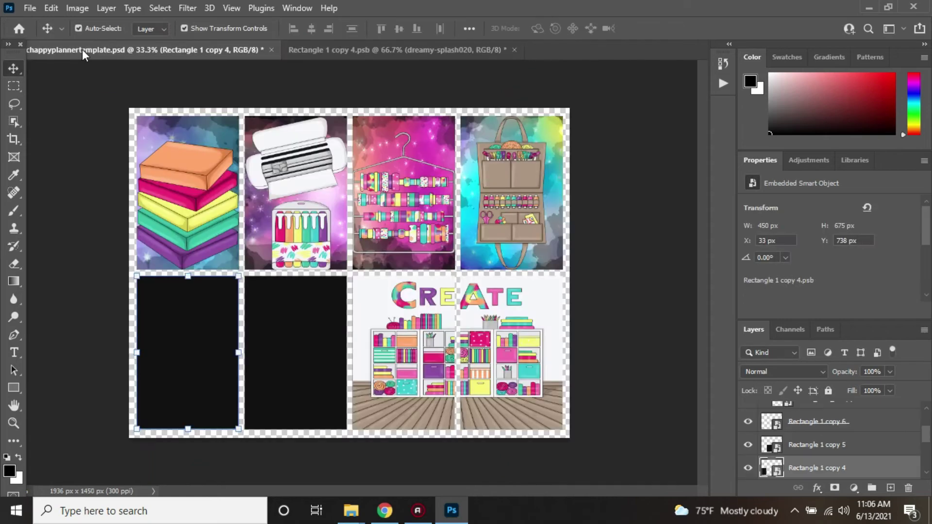
click(333, 49)
click(383, 516)
click(383, 516)
mouse_move(350, 511)
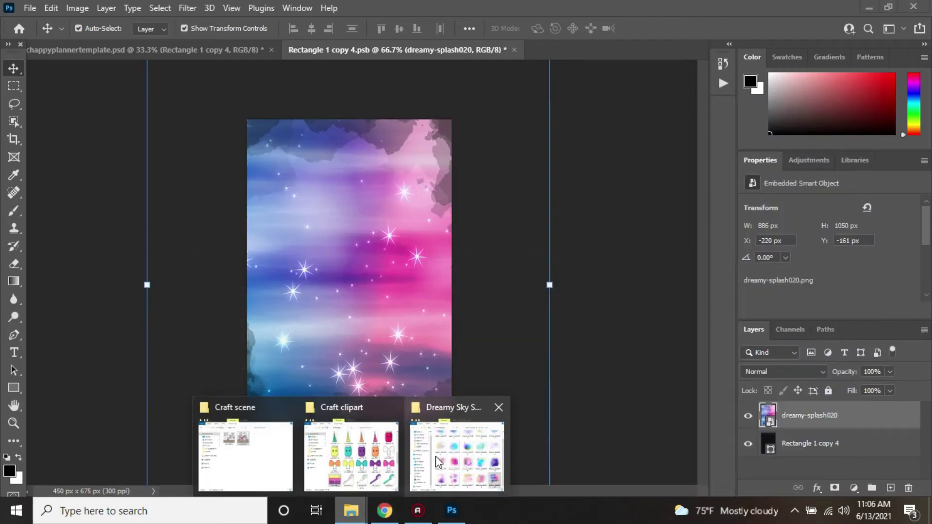
click(437, 451)
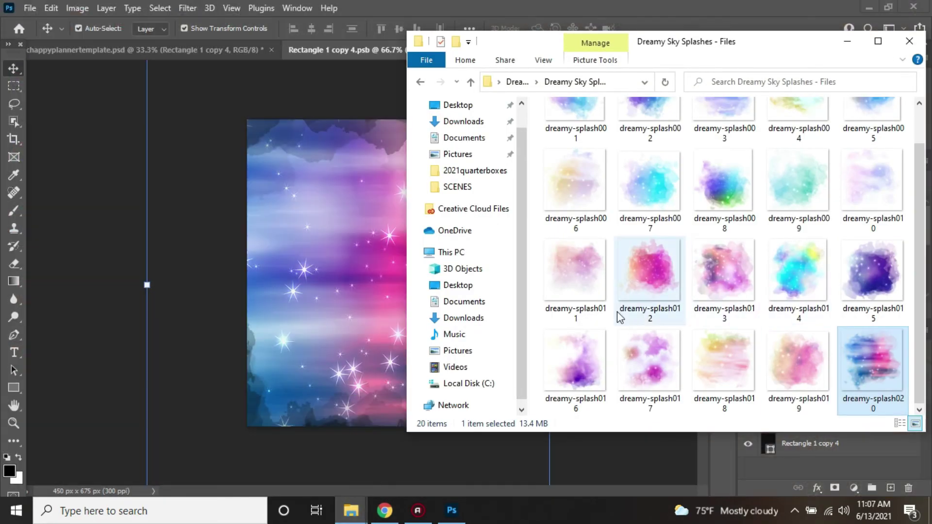
click(353, 459)
drag(345, 343, 349, 410)
key(Return)
click(498, 50)
click(402, 198)
click(642, 260)
Step: Place dreamy-splash008 inside the Rectangle 1 copy 5 smart object and stretch it to about 25.8% width and 29.4% height over the box
click(324, 351)
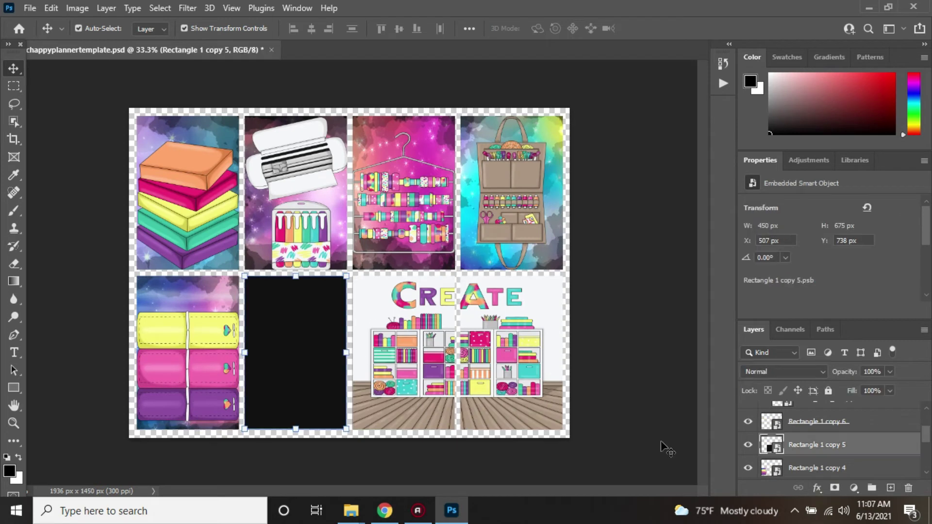
double_click(775, 446)
mouse_move(352, 510)
click(454, 447)
scroll(816, 281, up, 1)
scroll(798, 280, down, 1)
drag(796, 364, 293, 238)
drag(453, 164, 538, 151)
drag(247, 381, 153, 478)
drag(346, 150, 358, 24)
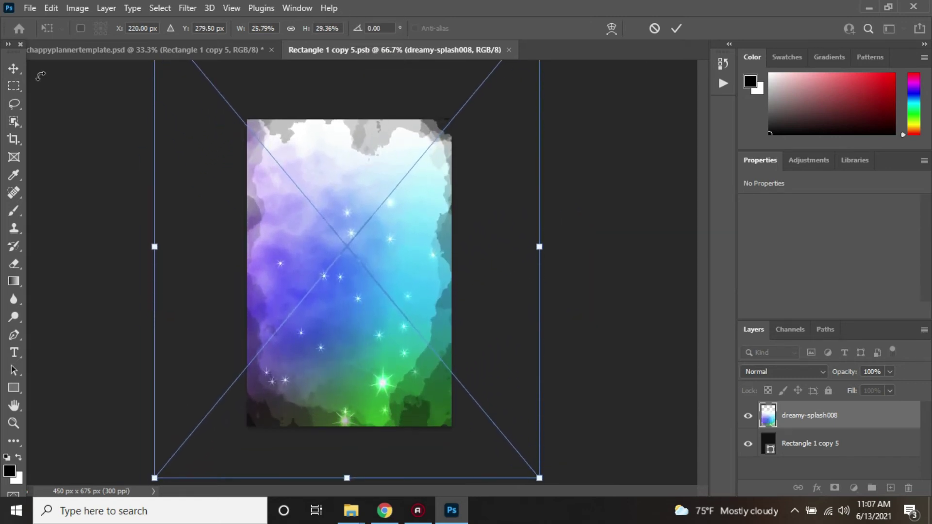
key(Return)
Step: Place the craft_0073_64 bead tray from the Craft clipart folder centred in the box at 450 by 563 px
mouse_move(351, 510)
click(369, 473)
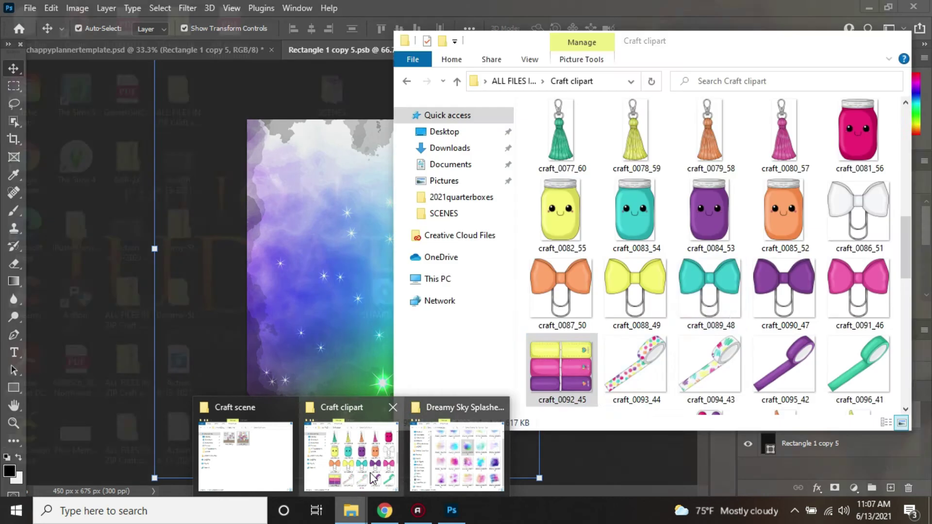
scroll(712, 313, up, 10)
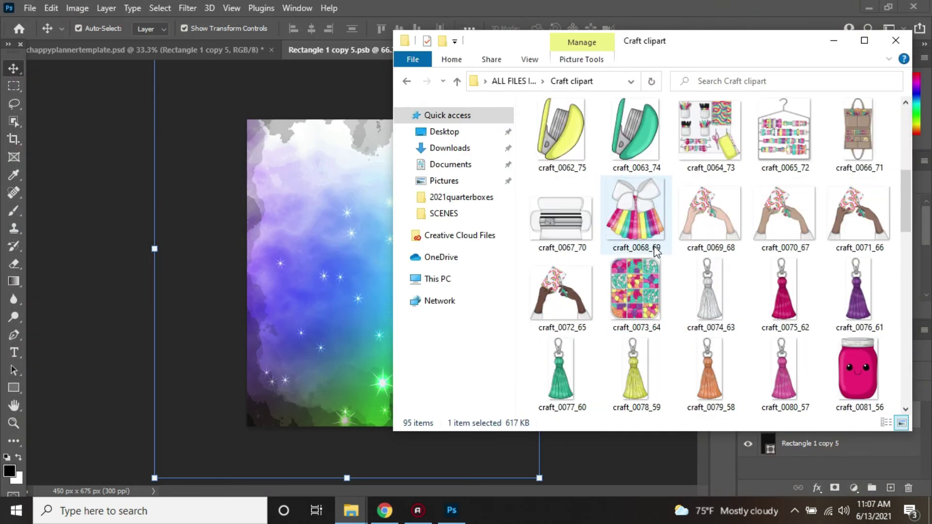
drag(634, 288, 316, 328)
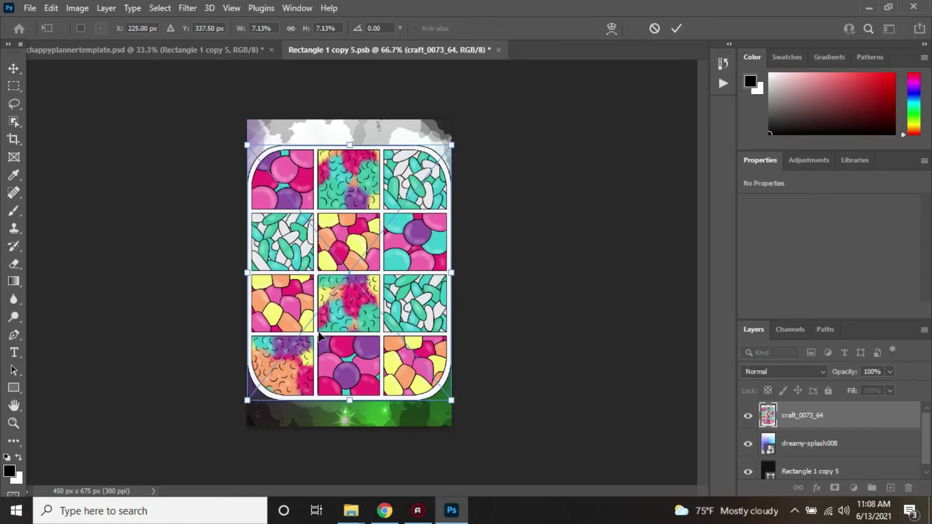
key(Return)
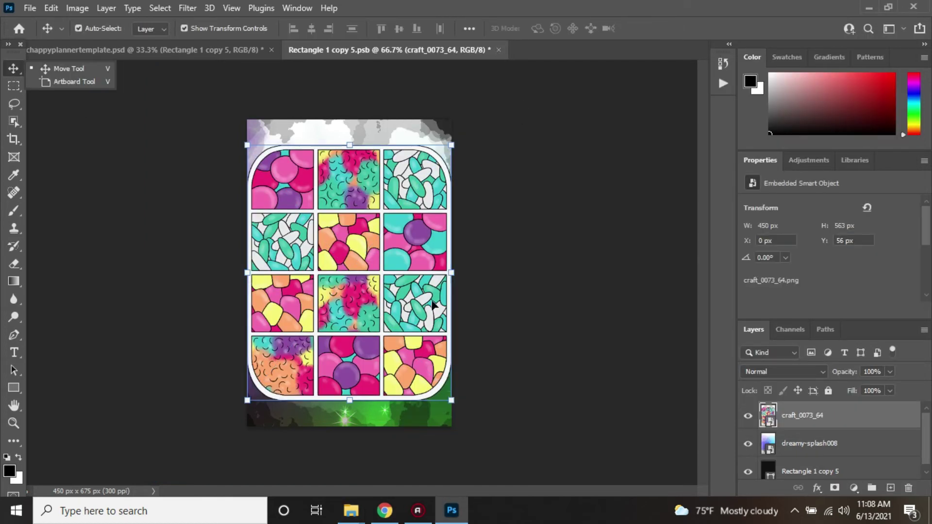
Step: Replace the bead tray with the craft_0094_43 washi tape, scaled to about 225 by 256 px at the box's right edge
key(Delete)
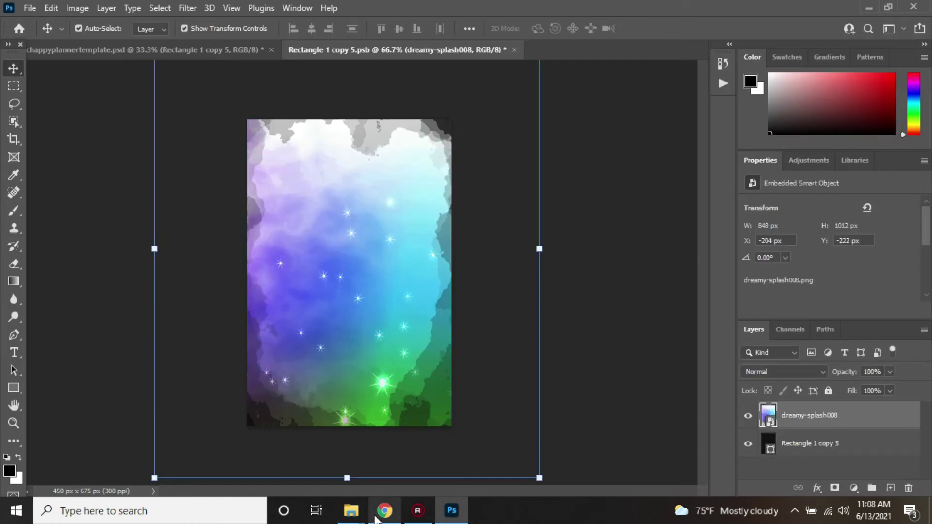
mouse_move(351, 512)
click(349, 459)
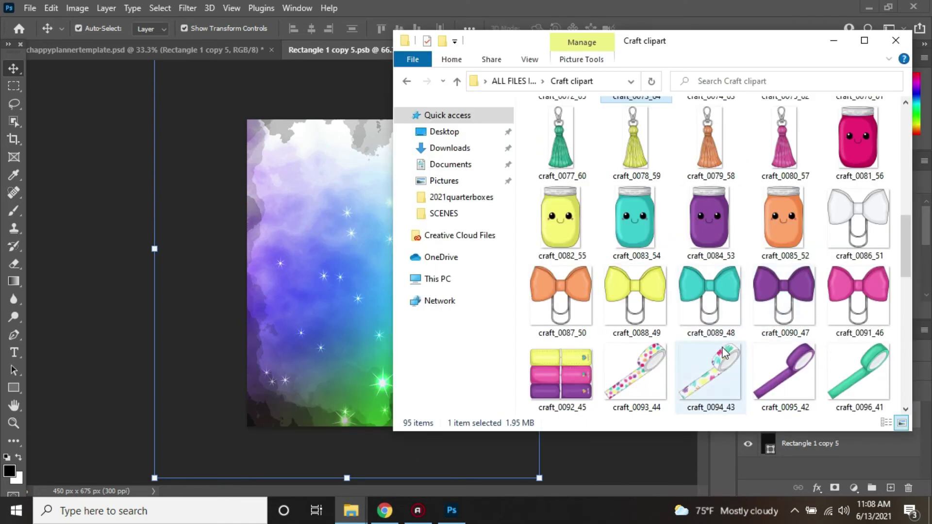
drag(722, 360, 353, 341)
drag(248, 180, 352, 248)
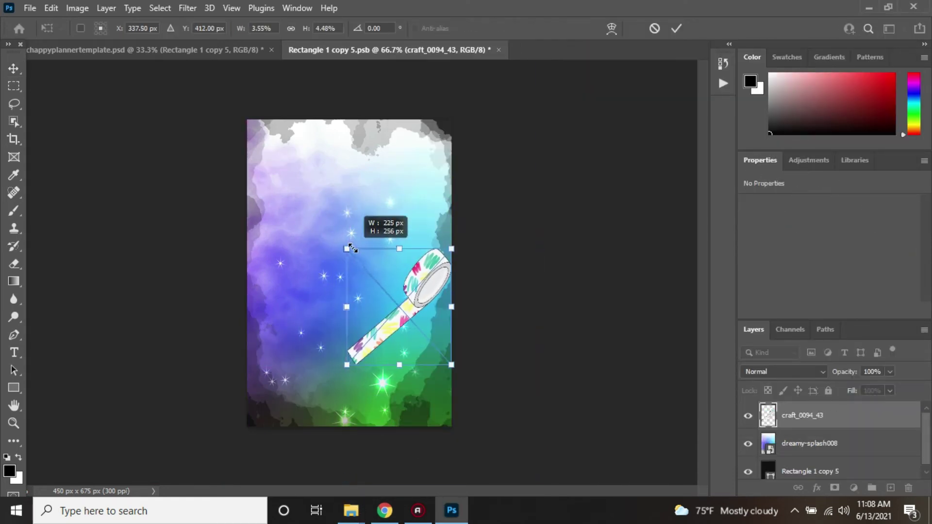
click(13, 68)
Step: Place the craft_0083_54 teal jar at about 190 by 263 px in the box's lower left corner
mouse_move(351, 510)
click(349, 456)
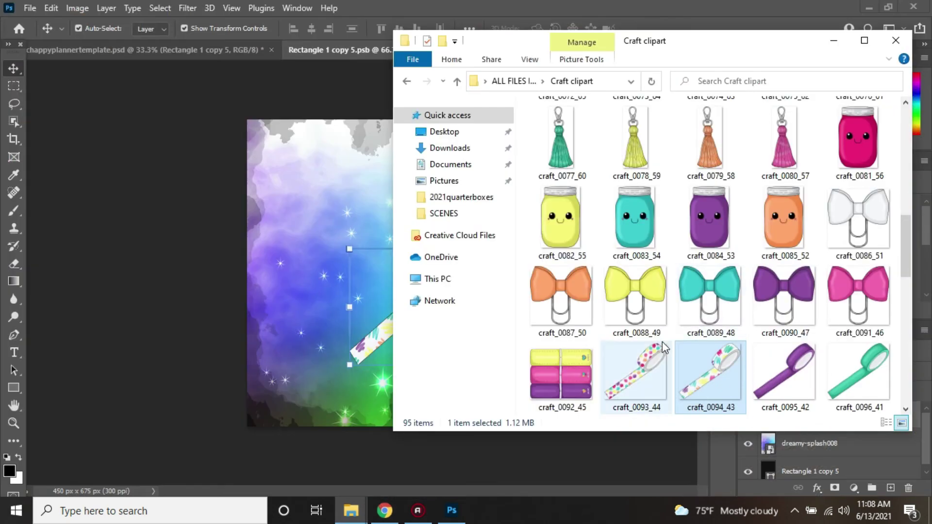
drag(655, 231, 311, 332)
drag(254, 121, 363, 311)
drag(389, 365, 290, 363)
click(14, 72)
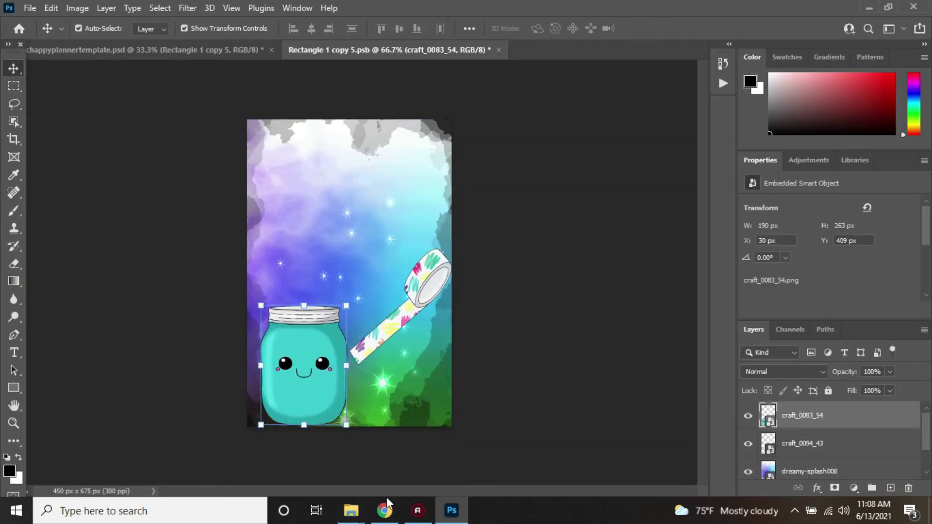
Step: Place the craft_0089_48 bow clip above the jar at 8.45% width and 9.21% height, then save and close the smart object
click(351, 511)
scroll(825, 308, down, 8)
scroll(826, 320, up, 10)
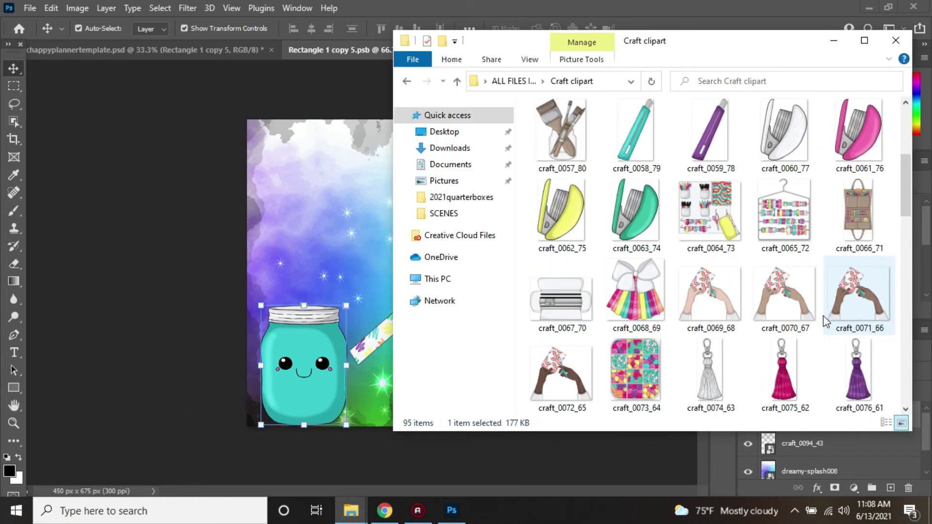
scroll(774, 312, down, 1)
scroll(773, 313, down, 5)
drag(710, 291, 376, 184)
drag(246, 121, 305, 165)
drag(366, 207, 322, 180)
key(Return)
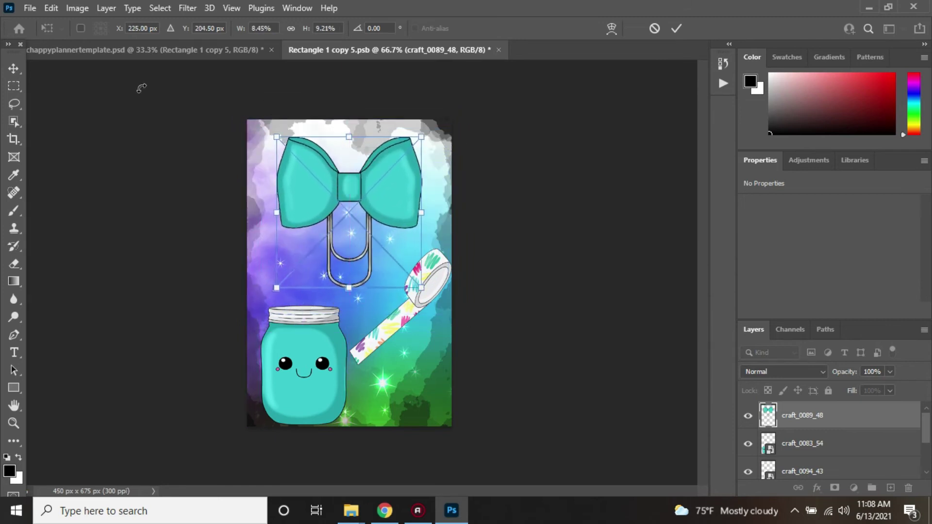
click(498, 50)
click(406, 198)
click(649, 322)
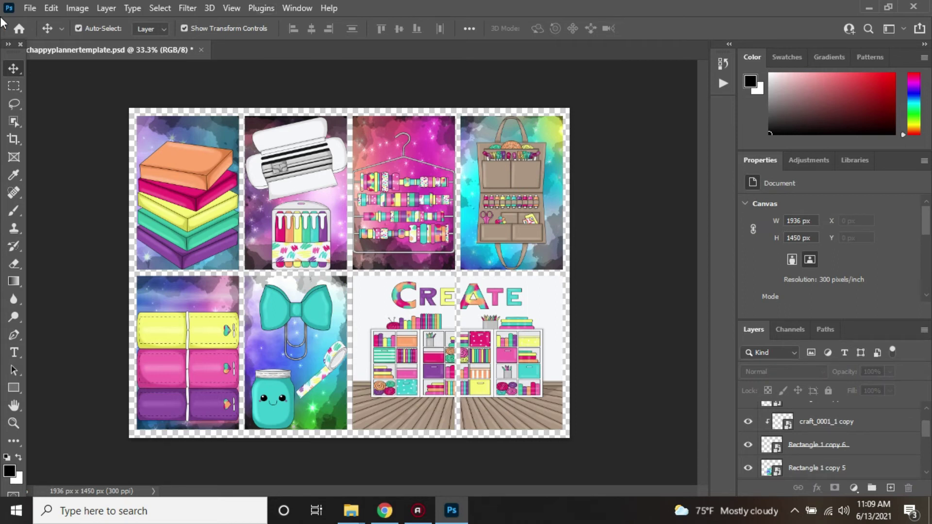
Step: Save a copy of the finished craft sheet on the computer as a PNG in the June2021fullboxes folder
click(30, 8)
click(46, 182)
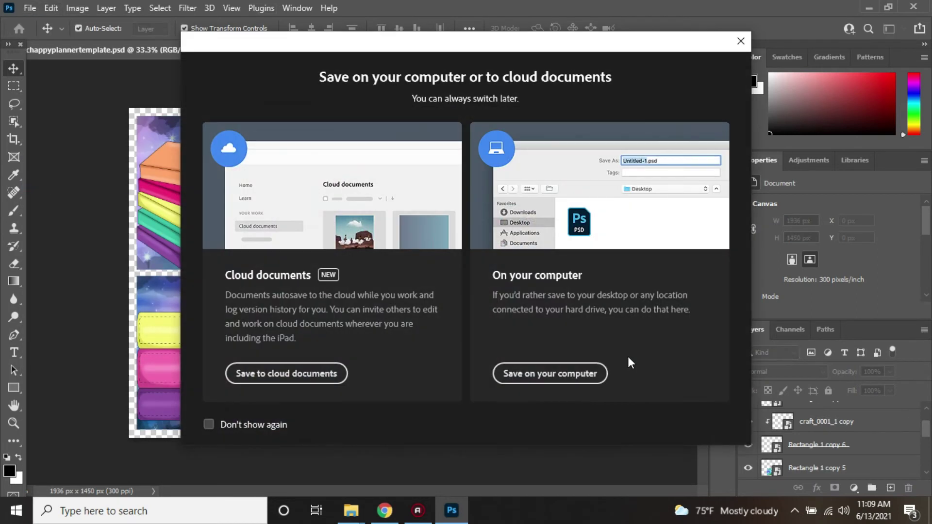
click(627, 356)
click(397, 274)
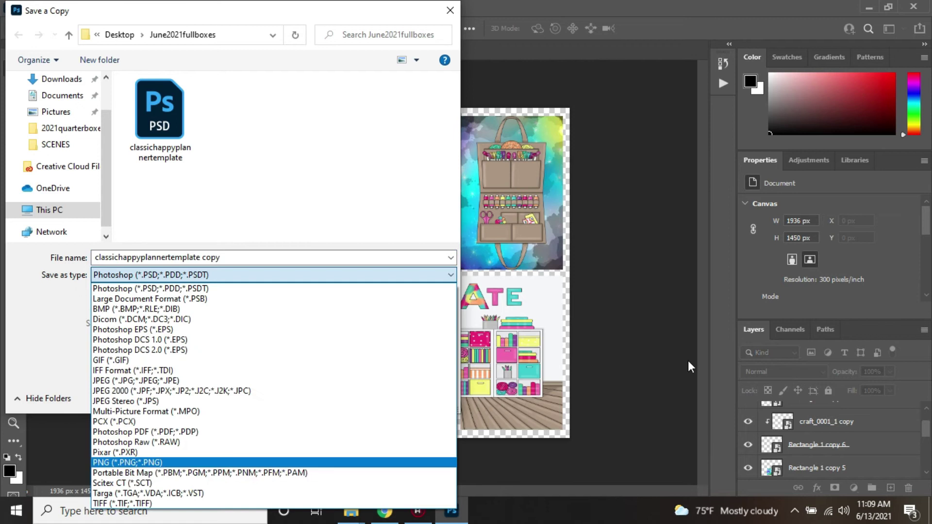
click(523, 108)
key(Escape)
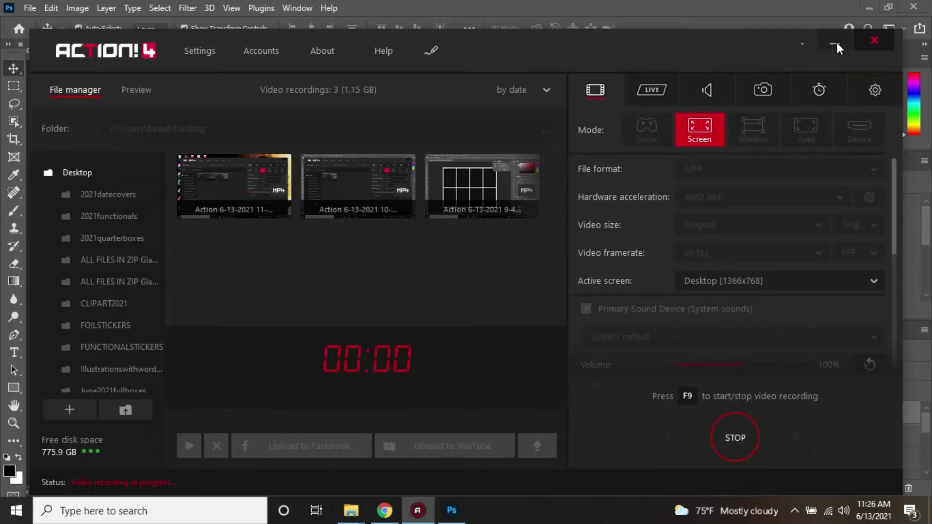
Step: Place пляж_0000_2 from the Glam Summer scene folder over the last two lower boxes of the blank template, stretched to 924 by 675 px
click(425, 517)
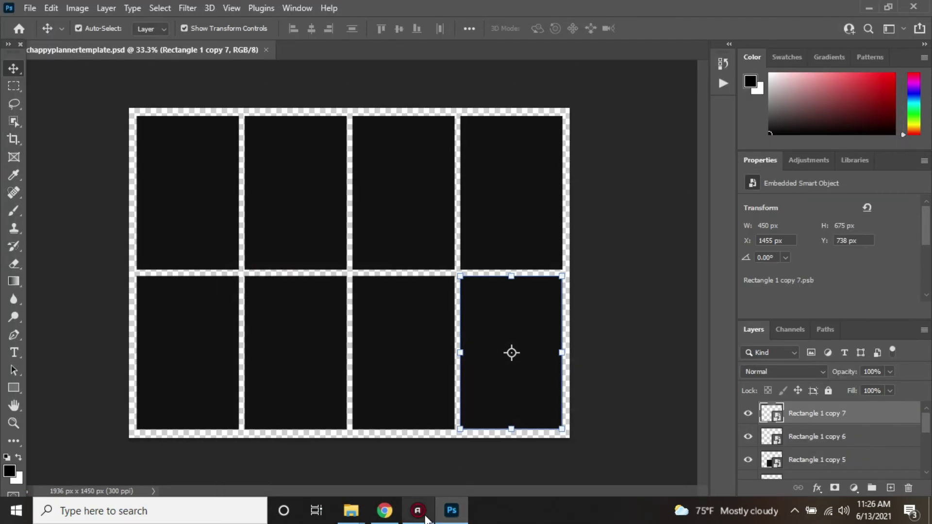
mouse_move(349, 517)
click(491, 450)
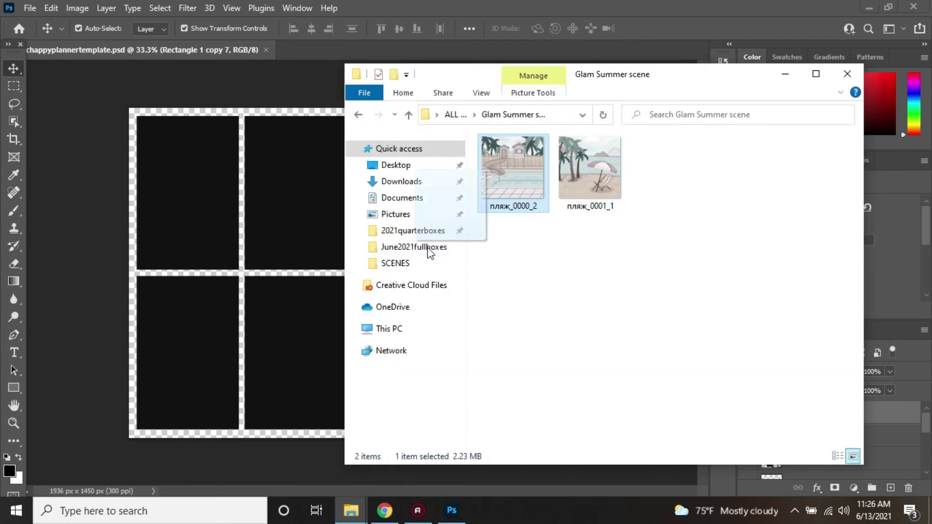
drag(428, 248, 316, 391)
drag(355, 145, 499, 275)
drag(247, 356, 356, 343)
drag(563, 358, 561, 357)
drag(463, 438, 468, 429)
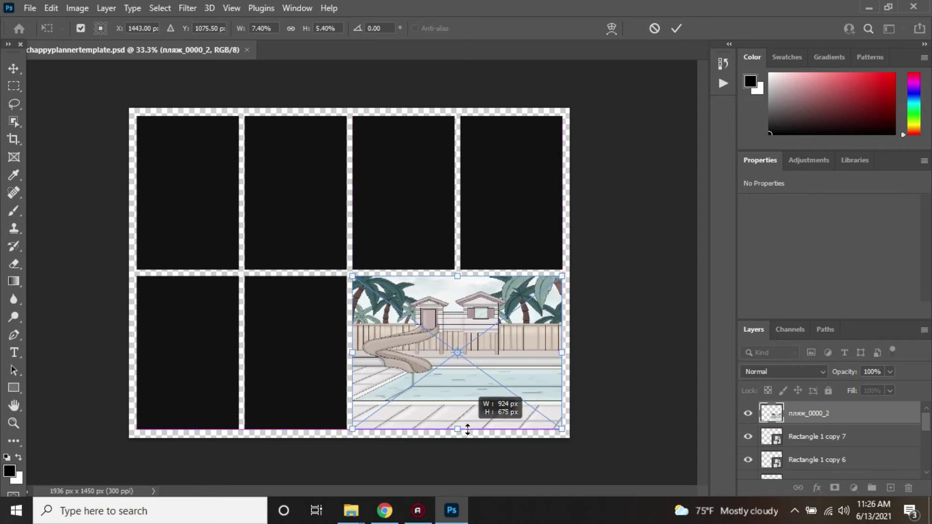
key(Return)
Step: Duplicate the pool scene layer and move the copy directly beneath Rectangle 1 copy 7
right_click(834, 413)
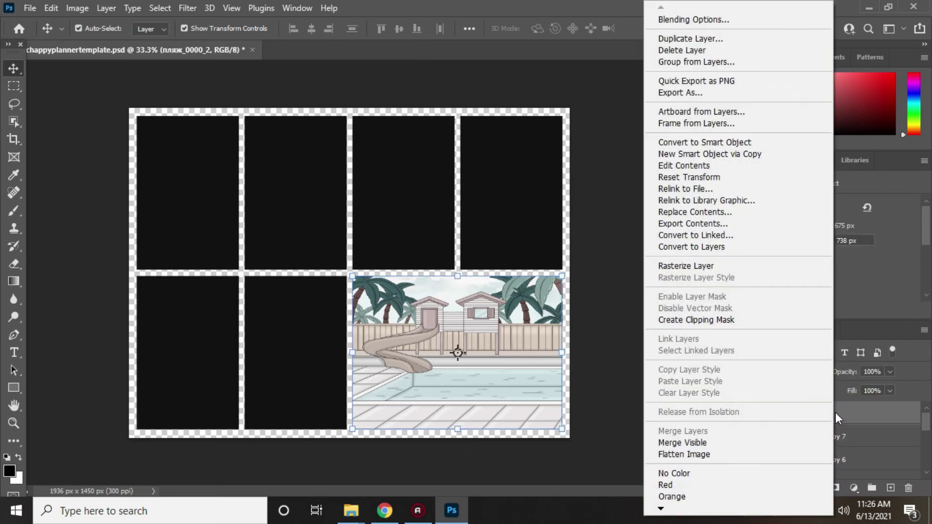
click(689, 38)
click(579, 130)
drag(832, 413, 832, 468)
Step: Clip the pool scene to Rectangle 1 copy 7 and its duplicate to Rectangle 1 copy 6 with clipping masks
right_click(822, 412)
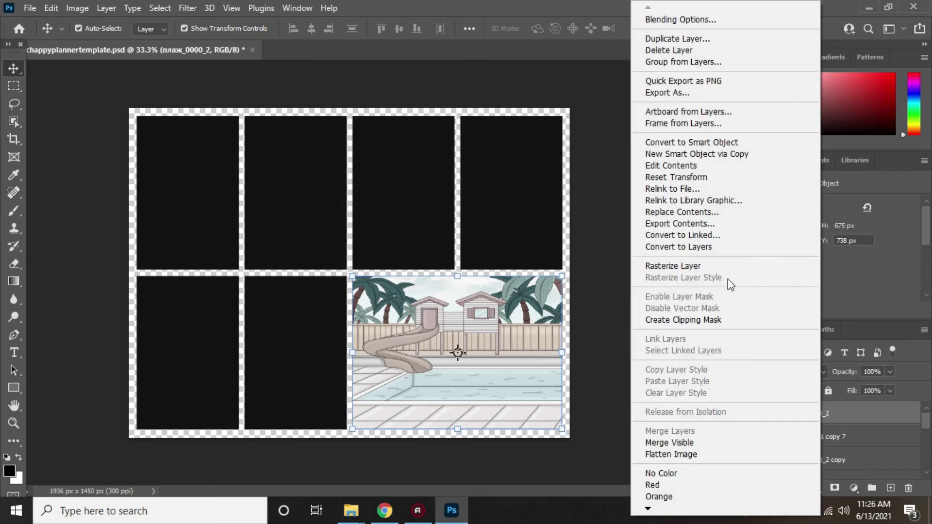
click(737, 321)
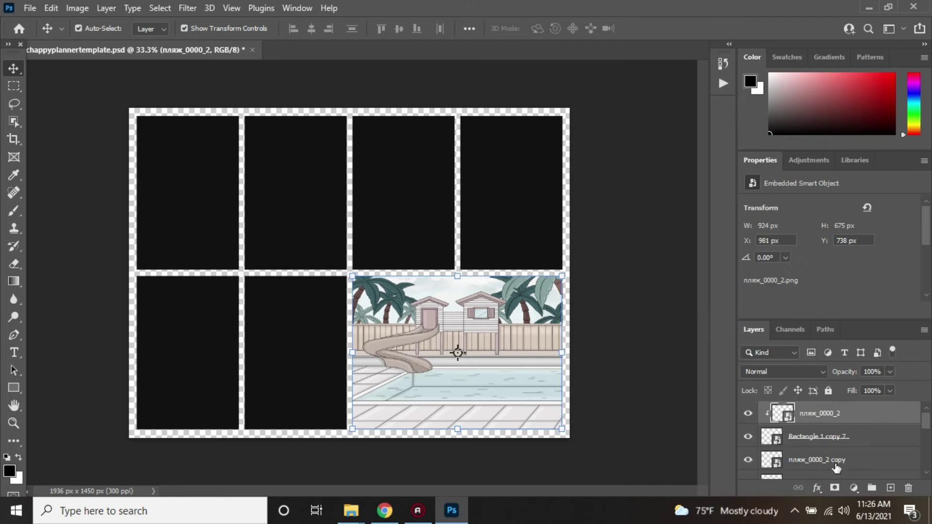
right_click(836, 468)
click(717, 319)
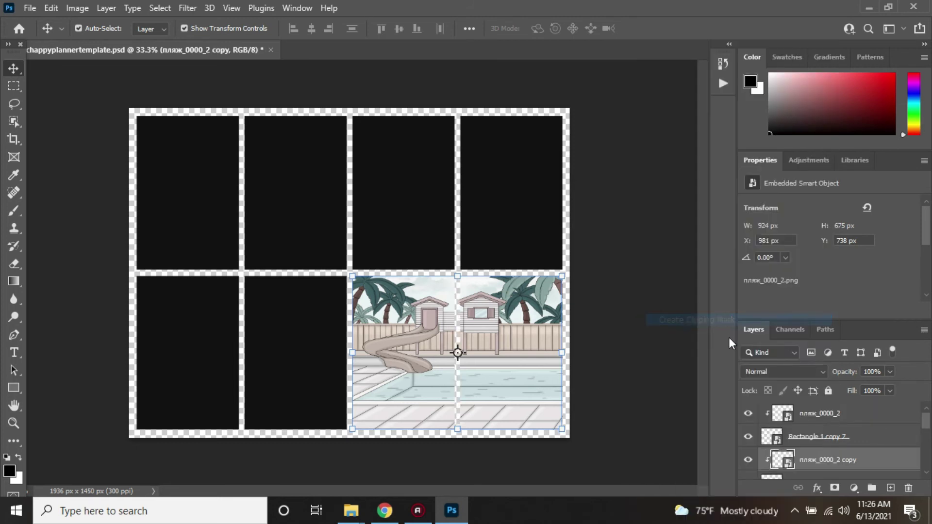
click(659, 289)
Step: Place Just Peachy Digital Paper Pack-01 inside the Rectangle 1 smart object and stretch it to 450 by 675 px over the box
click(188, 212)
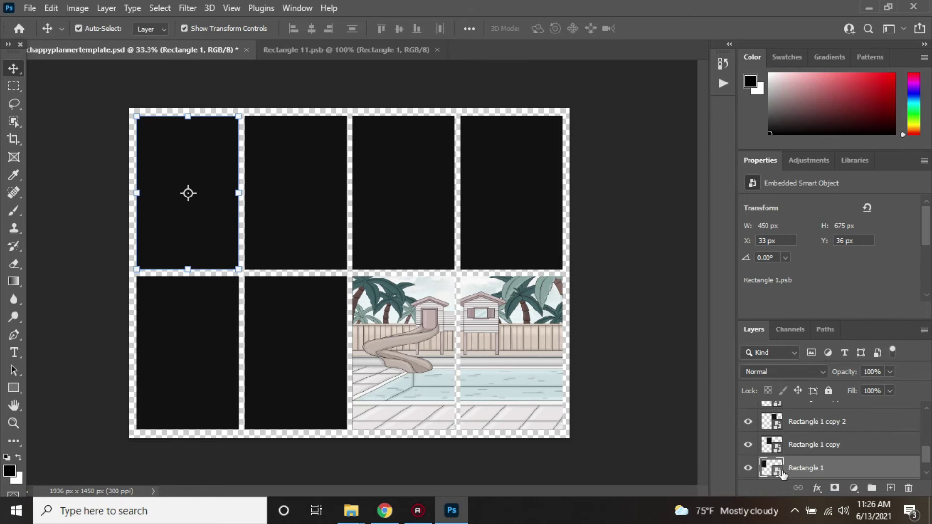
double_click(773, 468)
mouse_move(351, 510)
click(249, 454)
drag(558, 128, 314, 227)
drag(349, 170, 340, 114)
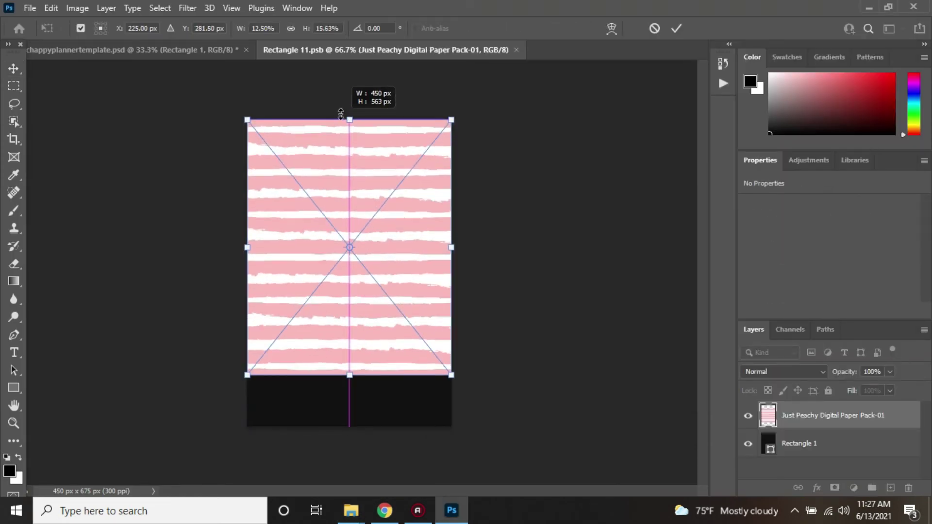
drag(351, 377, 353, 429)
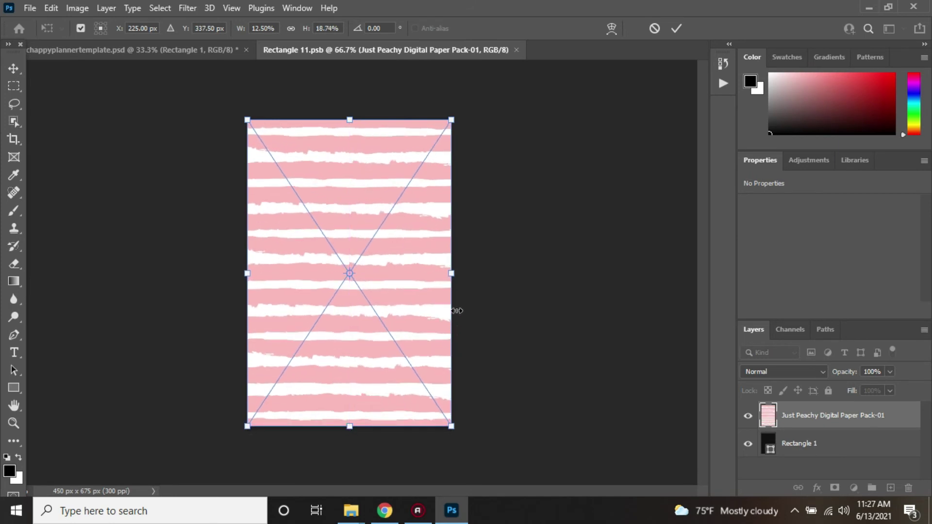
drag(455, 276, 452, 275)
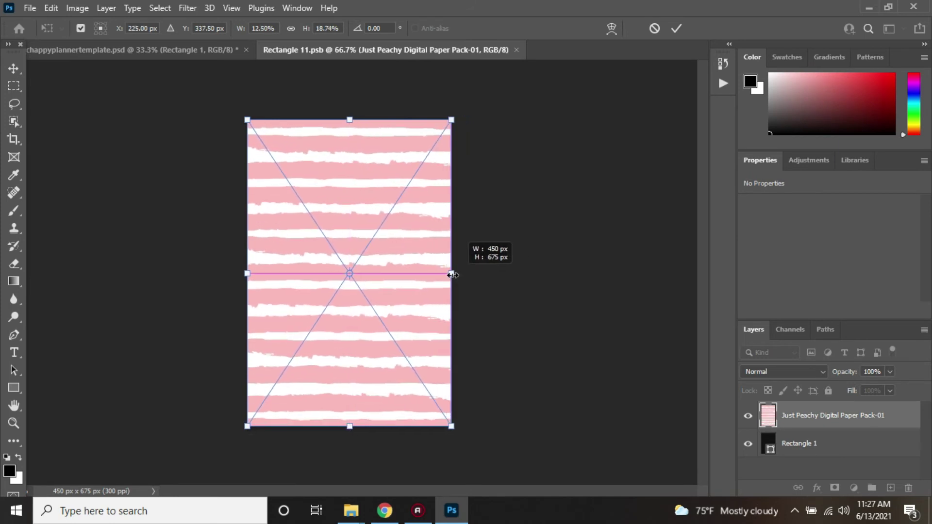
right_click(13, 68)
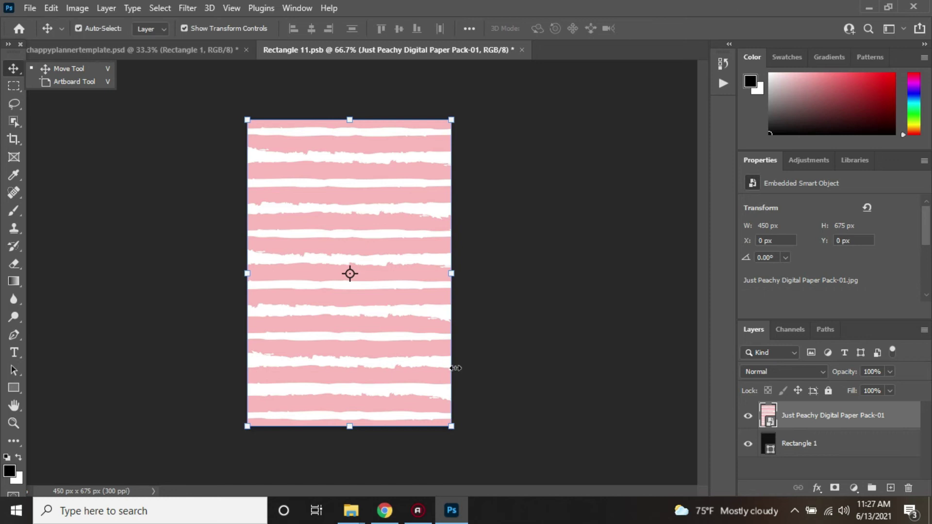
Step: Place the пляж_0066_47 bottle bucket from the Glam Summer clipart folder centred on the pink stripes, then save and close the smart object
click(360, 519)
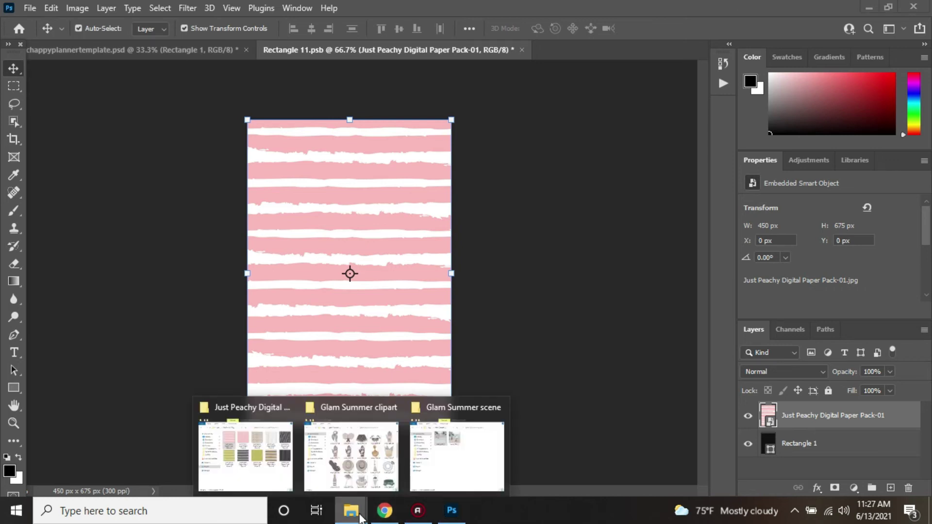
click(354, 462)
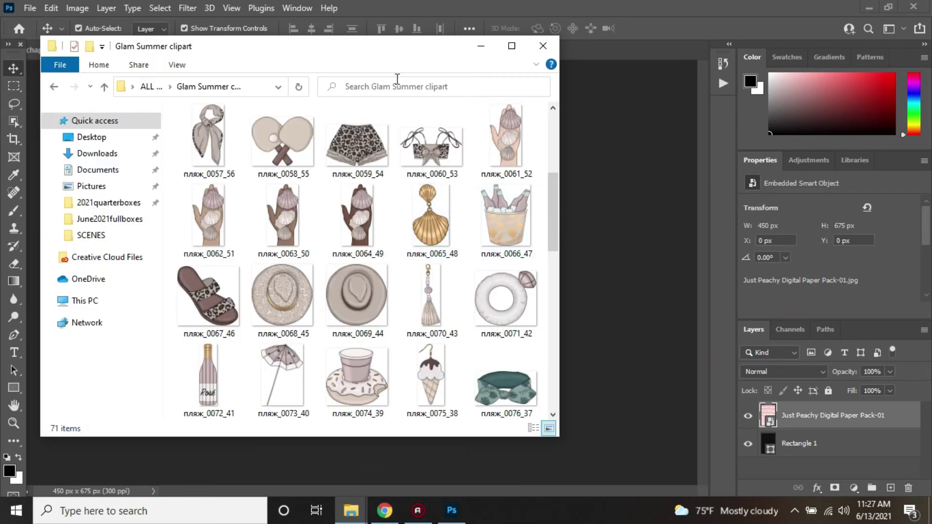
drag(392, 51, 755, 29)
drag(865, 187, 355, 334)
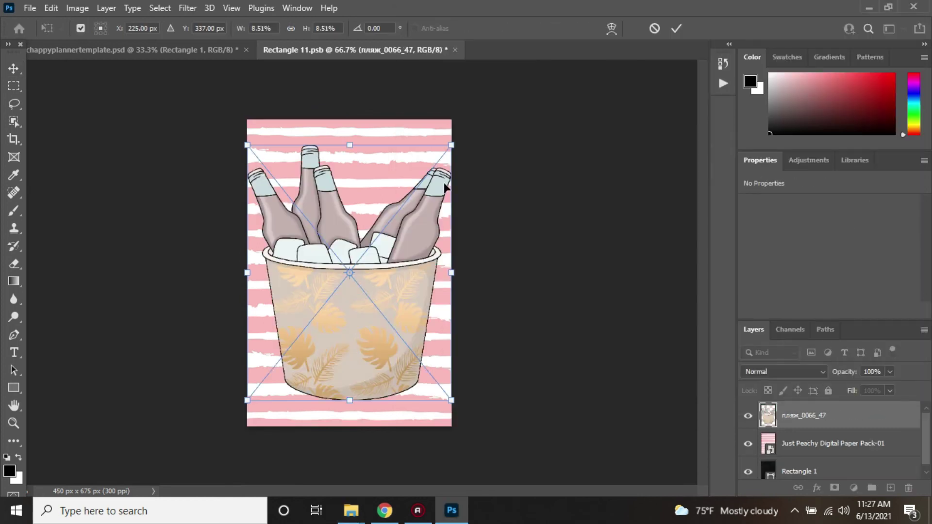
key(Return)
click(455, 50)
click(409, 197)
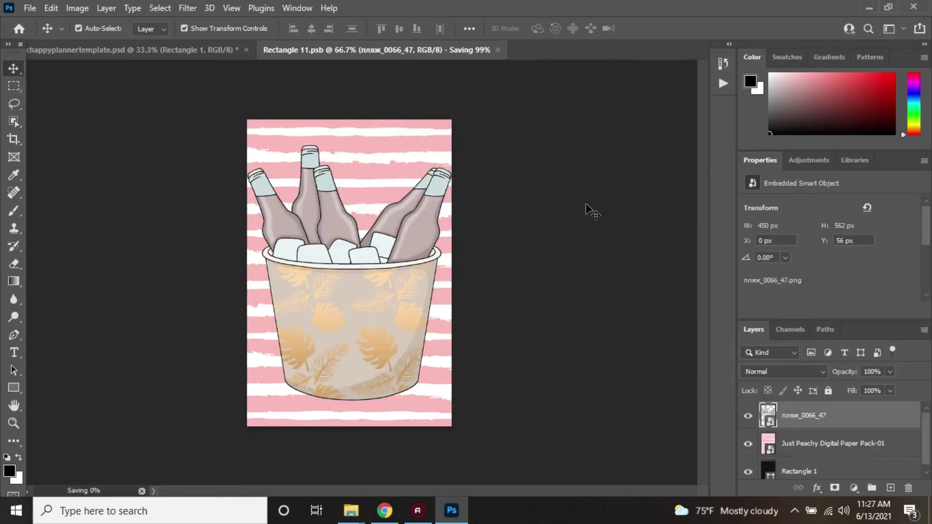
Step: Place Just Peachy Digital Paper Pack-03 inside the Rectangle 1 copy smart object and stretch it to 450 by 675 px over the box
click(302, 219)
double_click(777, 451)
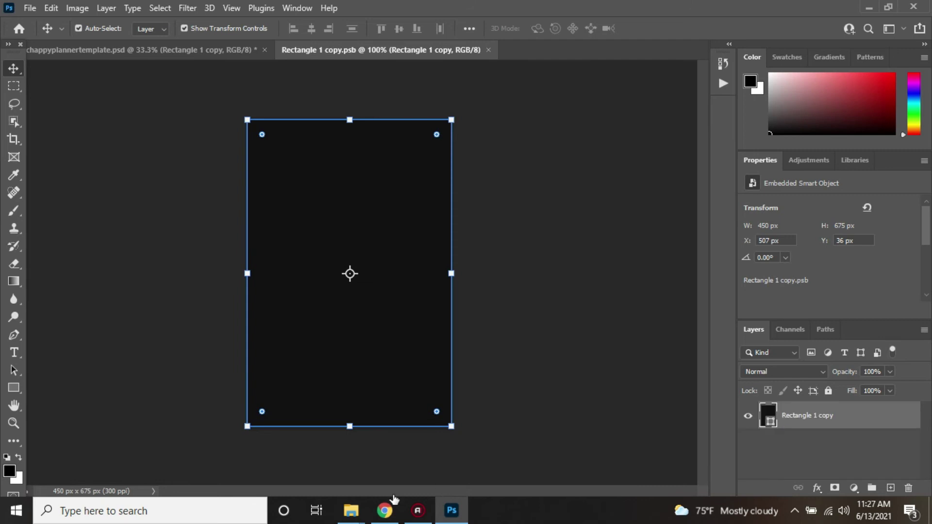
mouse_move(351, 510)
click(247, 459)
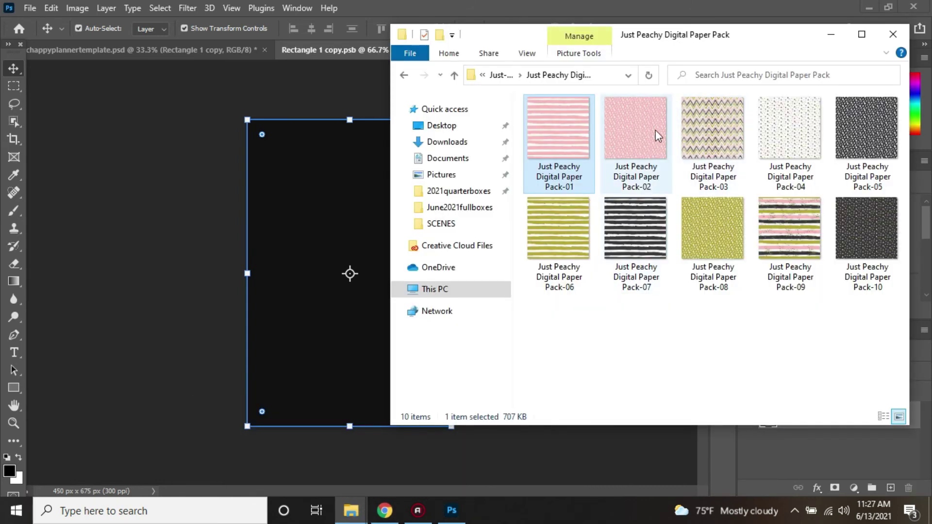
click(657, 136)
drag(710, 146, 274, 297)
drag(350, 170, 352, 124)
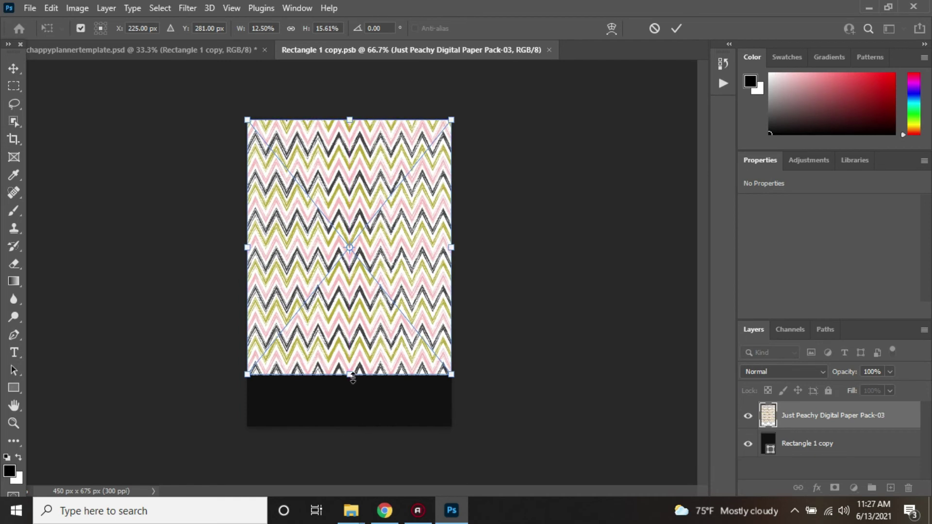
drag(353, 378, 360, 428)
click(14, 68)
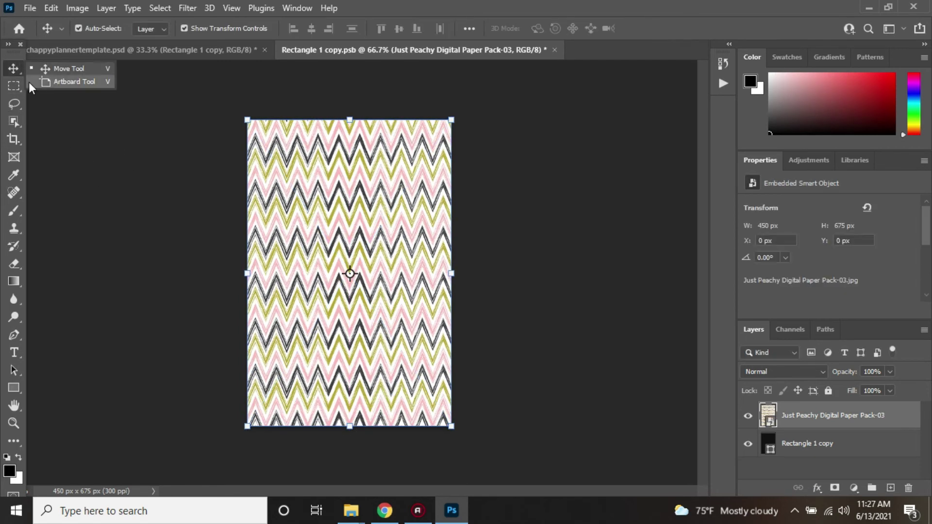
Step: Place the пляж_0052_61 rainbow float on the chevron paper, stretched to 450 by 542 px, then save and close the smart object
mouse_move(359, 518)
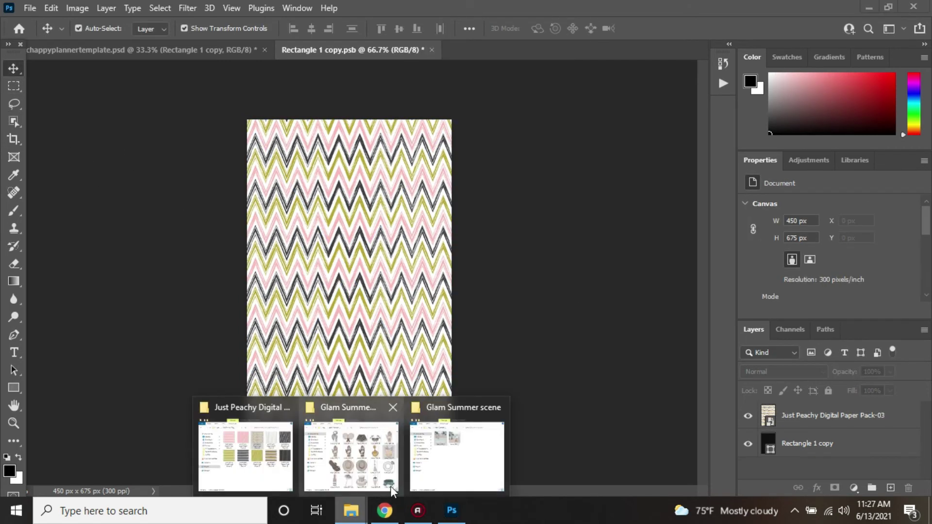
click(354, 454)
scroll(697, 262, down, 5)
scroll(697, 265, up, 10)
scroll(697, 265, up, 3)
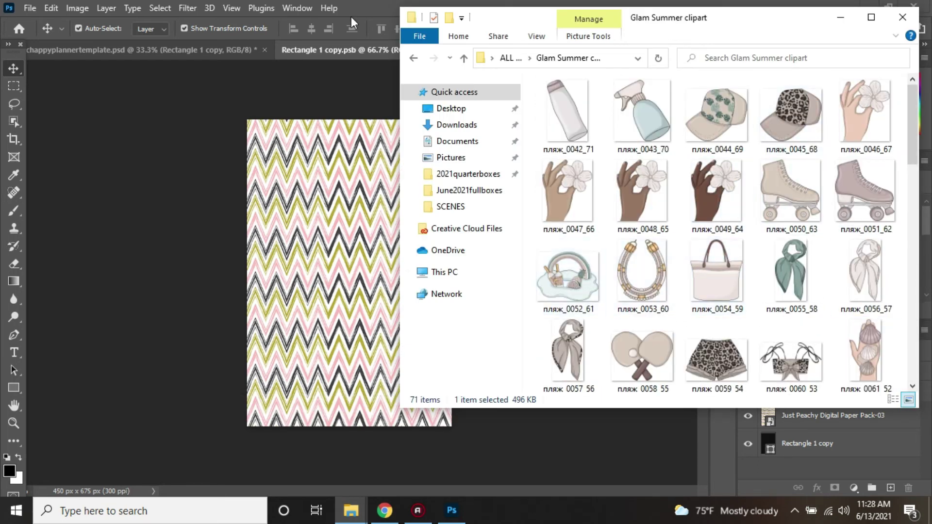
drag(325, 357, 350, 415)
drag(349, 191, 349, 169)
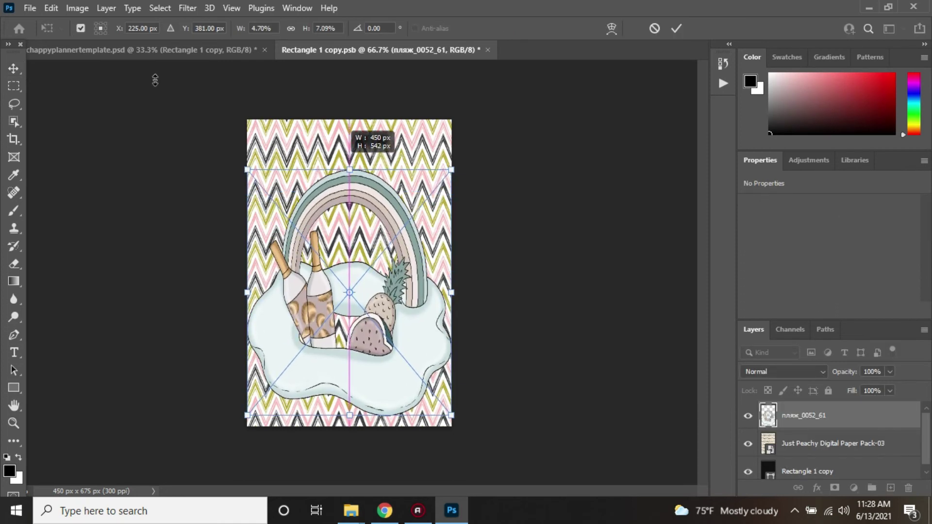
key(Return)
click(486, 50)
click(427, 199)
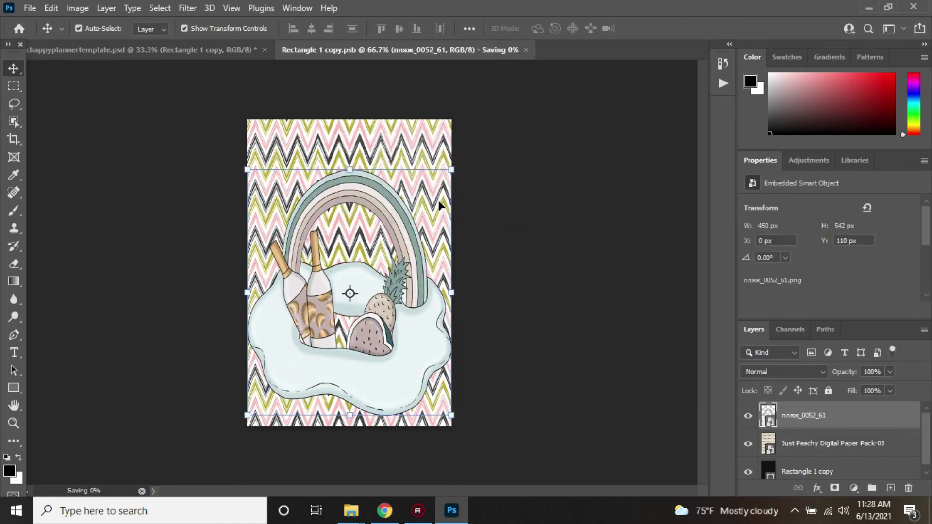
Step: Place Just Peachy Digital Paper Pack-07 inside the Rectangle 1 copy 2 smart object and stretch it to 450 by 675 px over the box
double_click(443, 207)
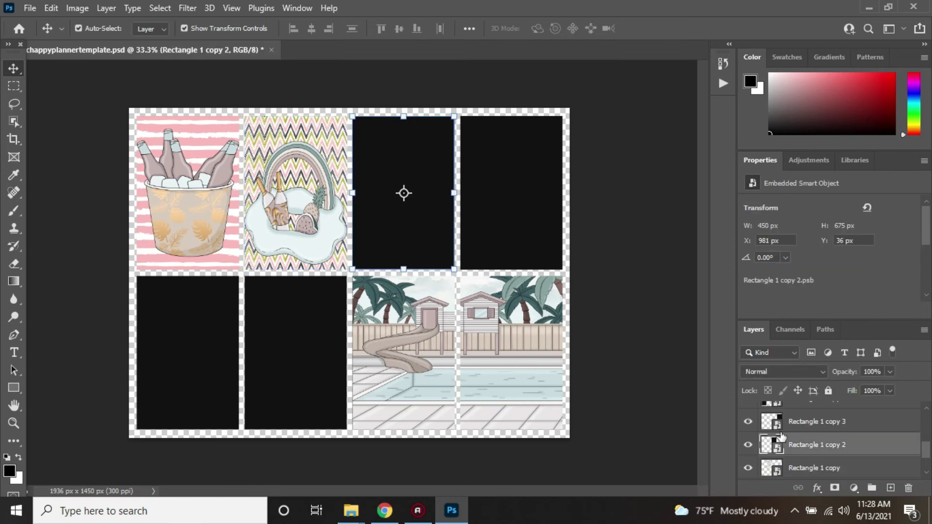
mouse_move(351, 509)
click(249, 456)
drag(636, 272, 335, 271)
drag(353, 171, 355, 120)
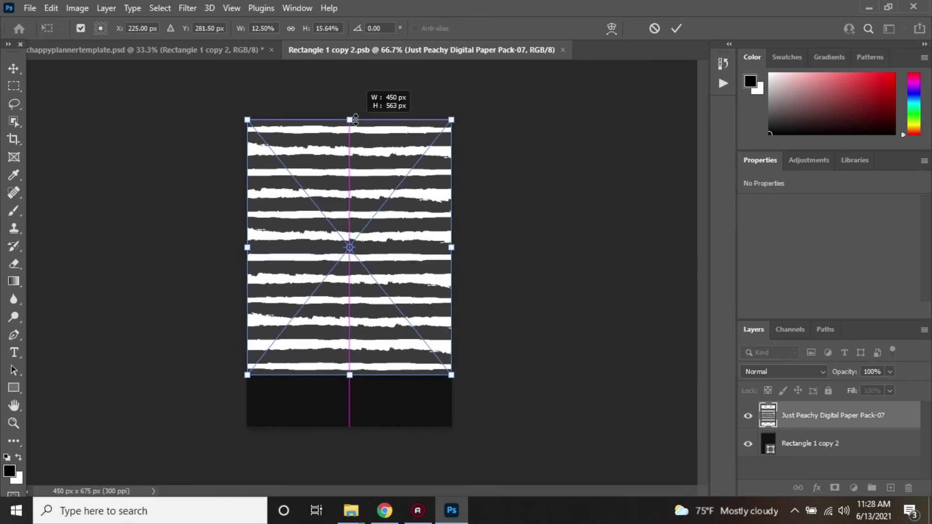
drag(346, 376, 351, 427)
key(Return)
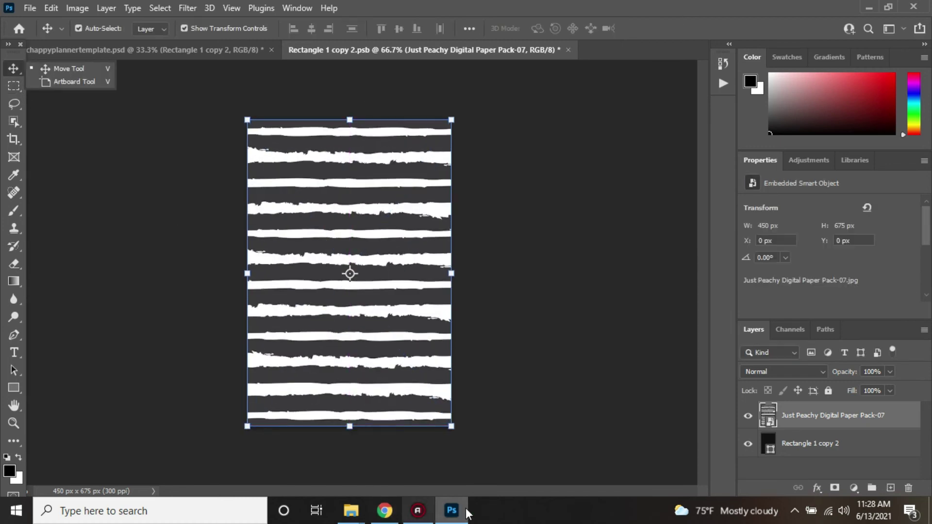
Step: Place the пляж_0074_39 donut cup from the Glam Summer clipart folder centred on the black stripes, then save and close the smart object
click(576, 291)
mouse_move(363, 500)
click(351, 457)
scroll(737, 256, down, 5)
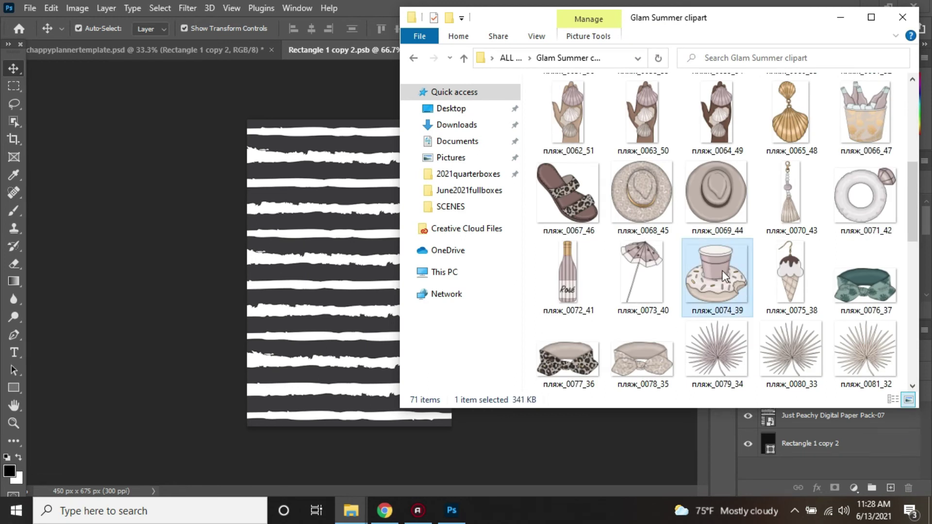
drag(722, 277, 359, 359)
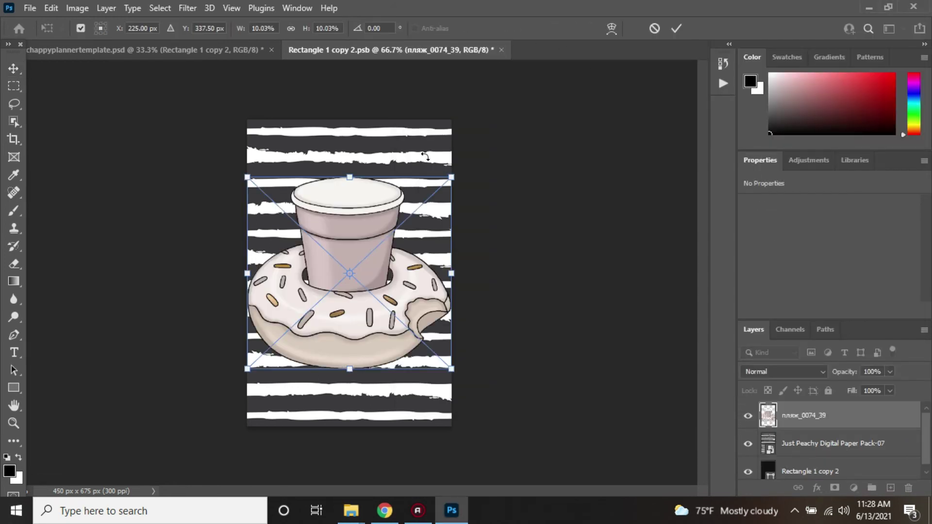
key(Return)
click(500, 49)
click(402, 197)
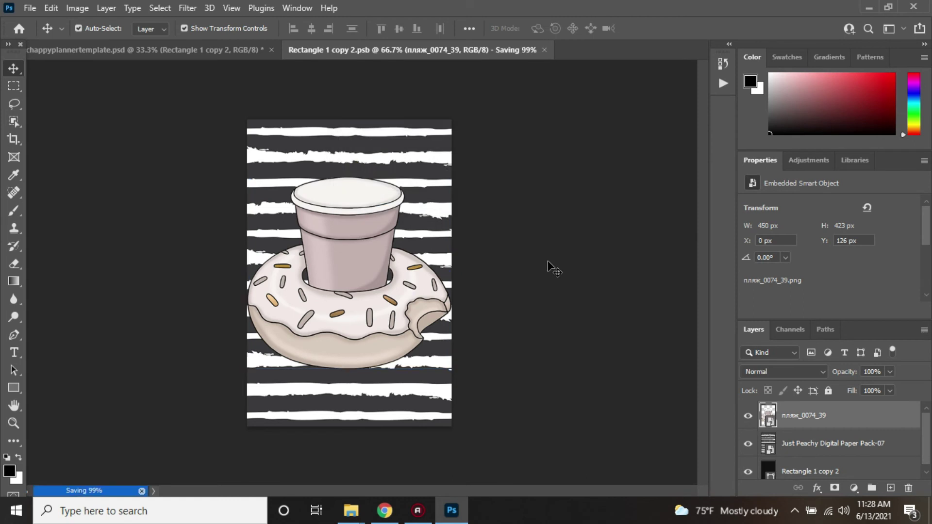
Step: Place Just Peachy Digital Paper Pack-06 inside the Rectangle 1 copy 3 smart object and stretch it to 450 by 675 px over the box
click(506, 227)
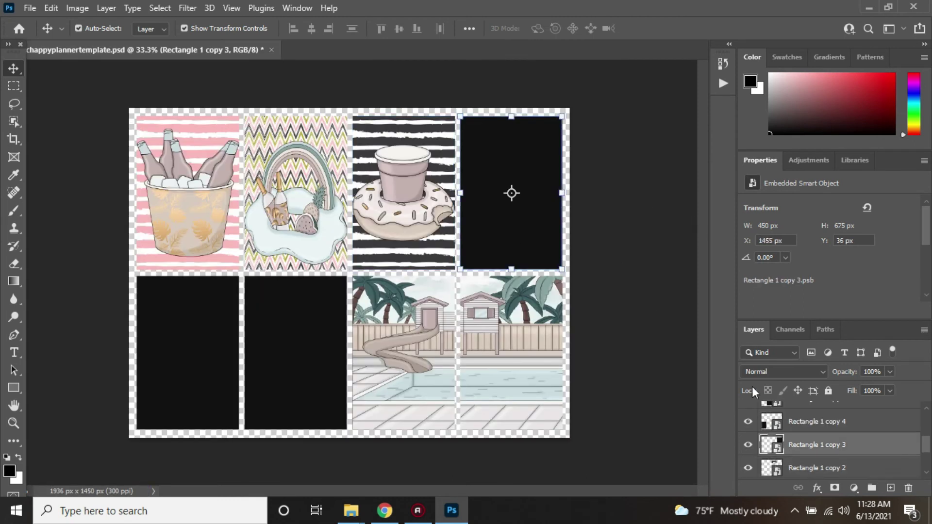
double_click(766, 452)
mouse_move(351, 511)
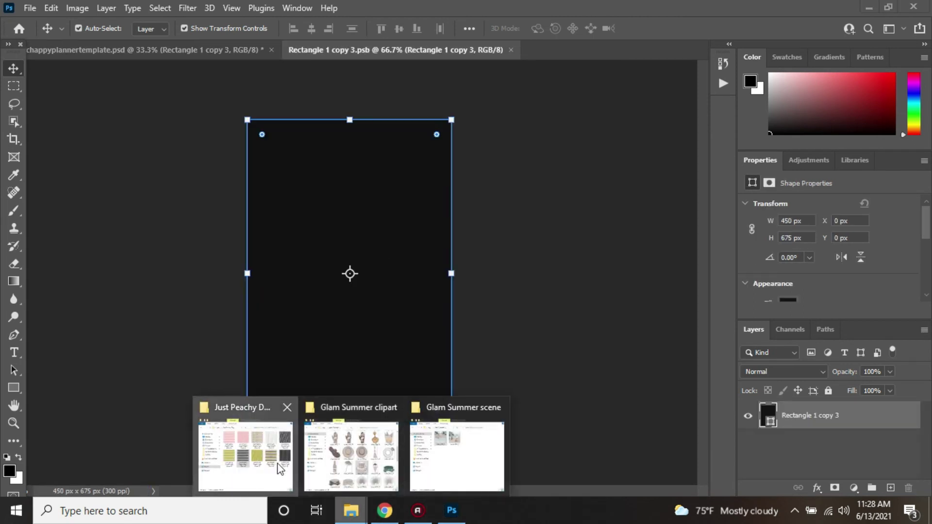
click(248, 449)
drag(568, 229, 357, 122)
drag(351, 374, 354, 427)
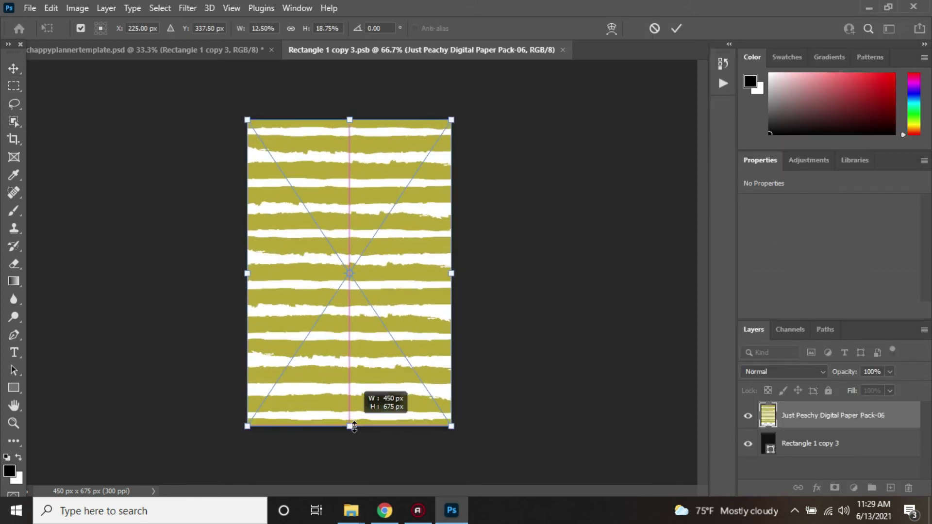
Step: Place the пляж_0054_59 tote bag from the Glam Summer clipart folder centred on the olive stripes
mouse_move(351, 511)
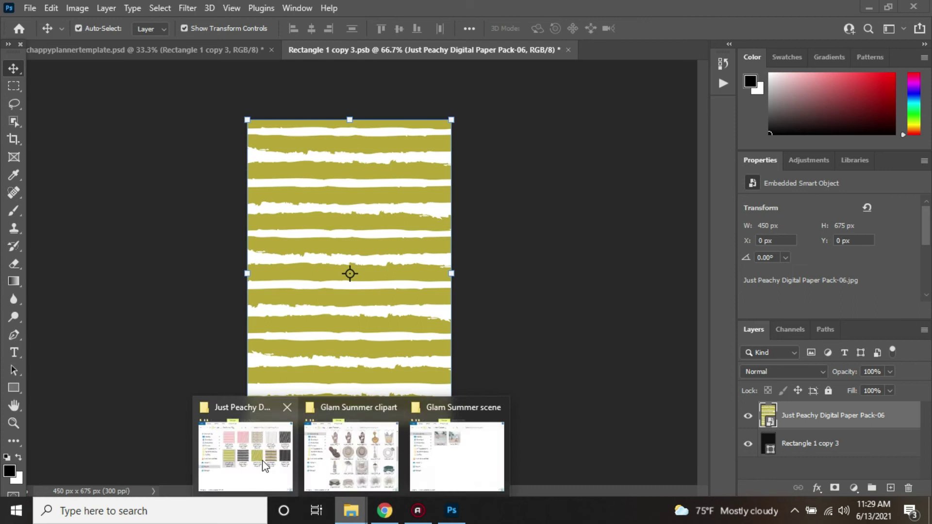
click(263, 461)
click(350, 452)
scroll(767, 229, down, 5)
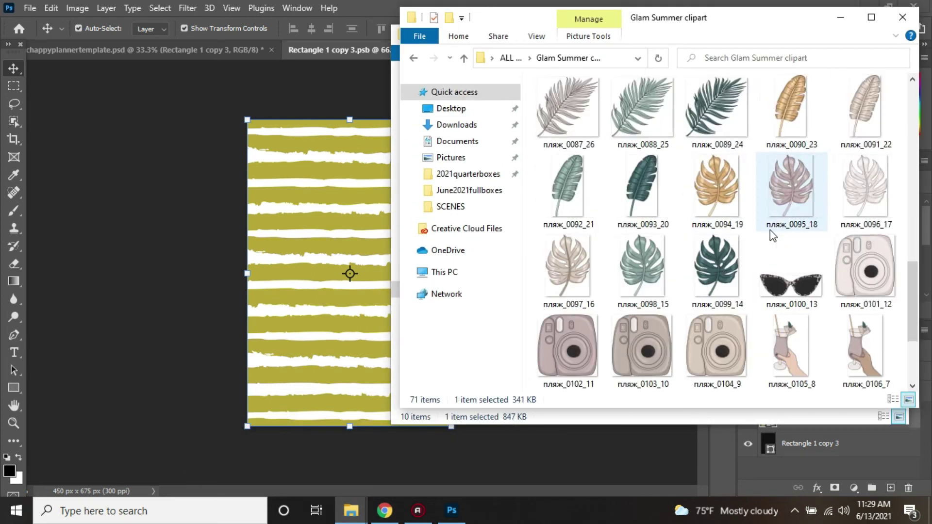
scroll(768, 229, up, 8)
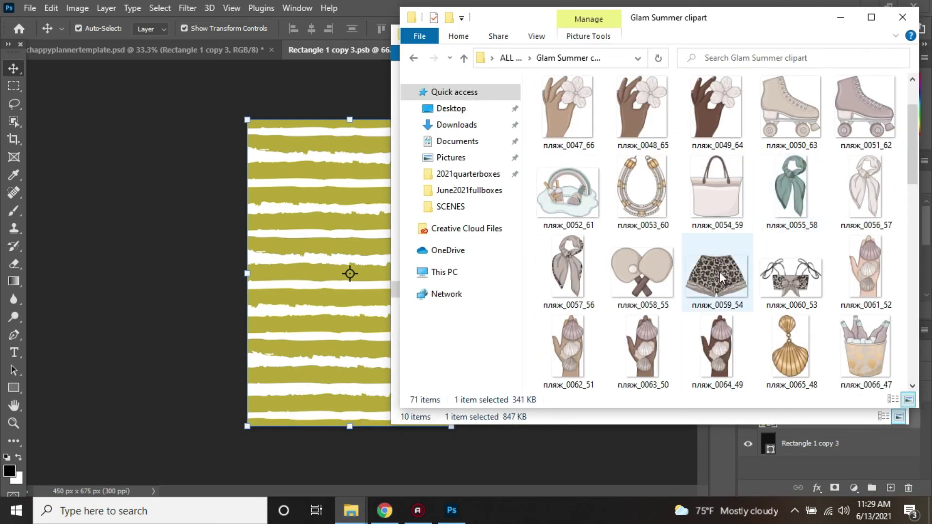
drag(717, 186, 321, 285)
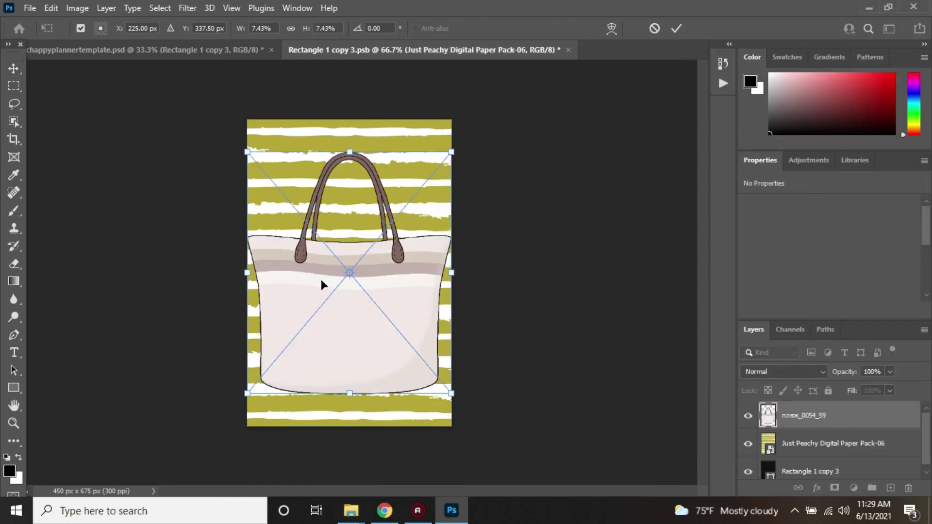
Step: Try to add the пляж_0059_54 leopard shorts, then commit the tote bag's placement at 450 by 533 px
mouse_move(351, 510)
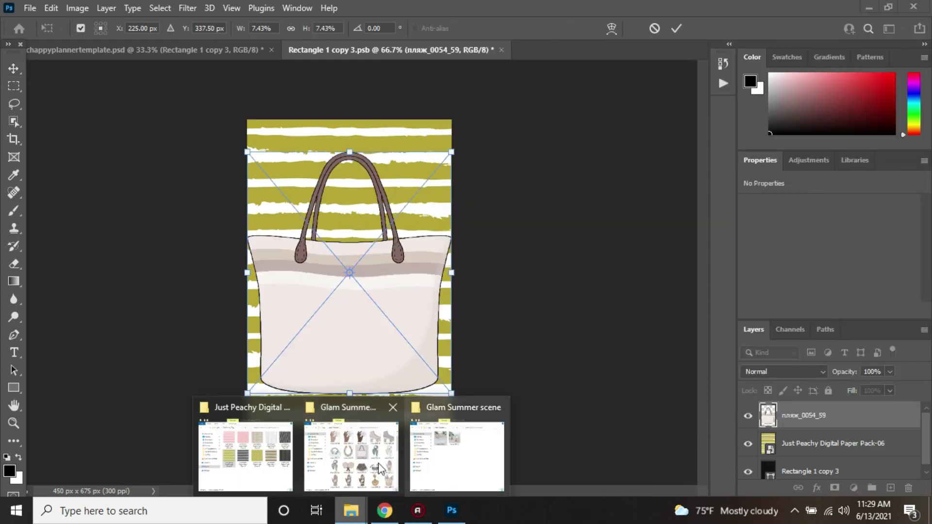
click(364, 447)
drag(718, 272, 493, 346)
drag(365, 347, 560, 291)
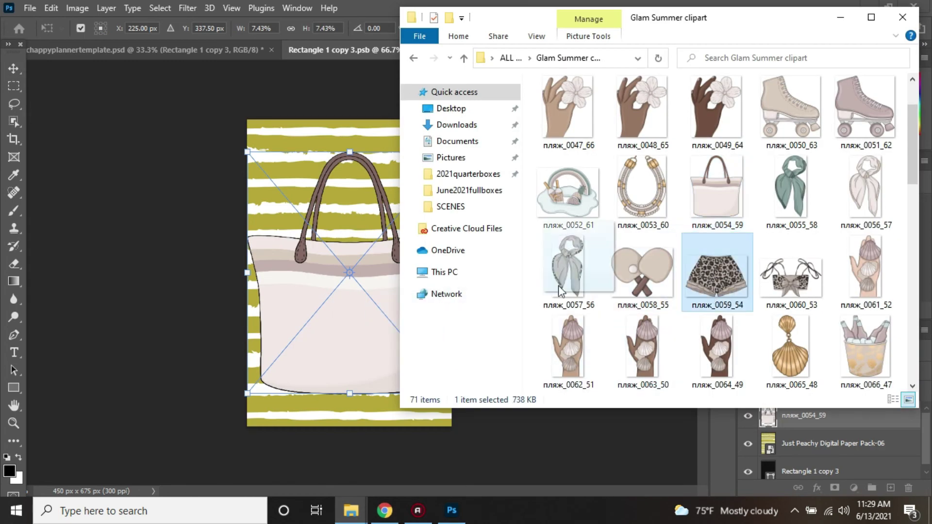
click(22, 73)
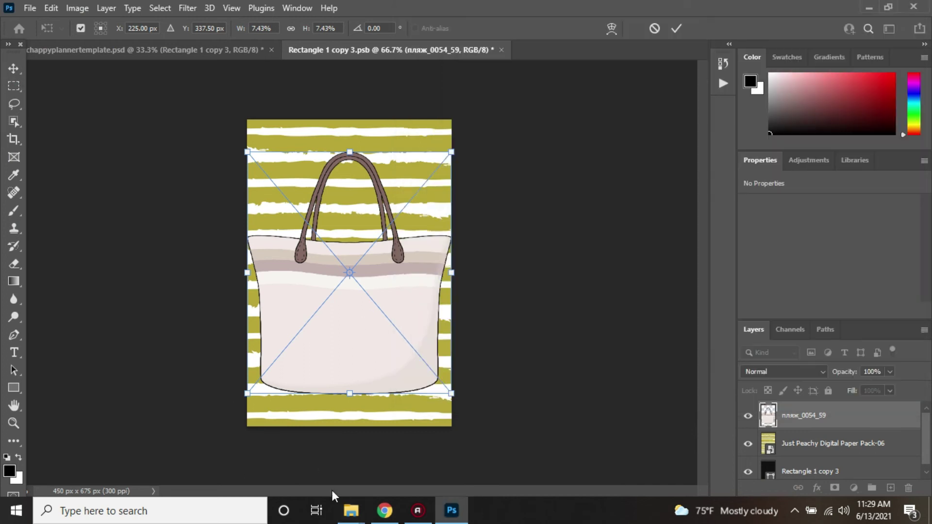
click(386, 515)
click(387, 513)
click(14, 69)
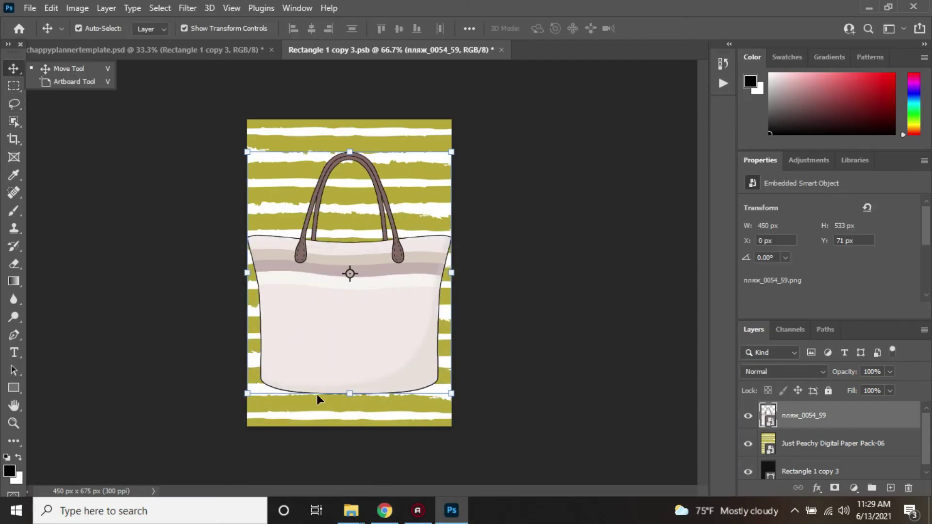
Step: Try the пляж_0059_54 leopard shorts scaled down and tilted -15.39° over the bag's lower right corner, then delete them
mouse_move(353, 510)
click(348, 466)
drag(686, 333, 370, 337)
drag(247, 204, 326, 247)
drag(316, 366, 339, 382)
drag(386, 326, 375, 396)
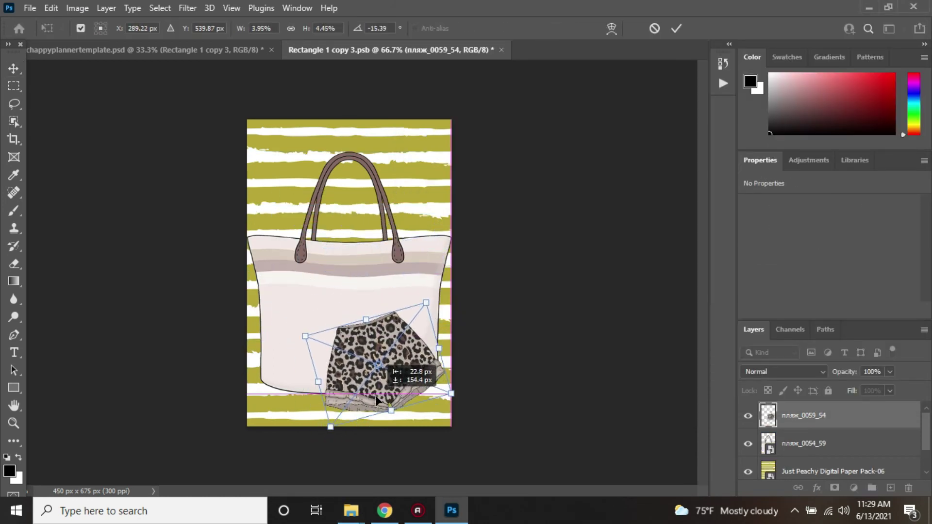
click(14, 68)
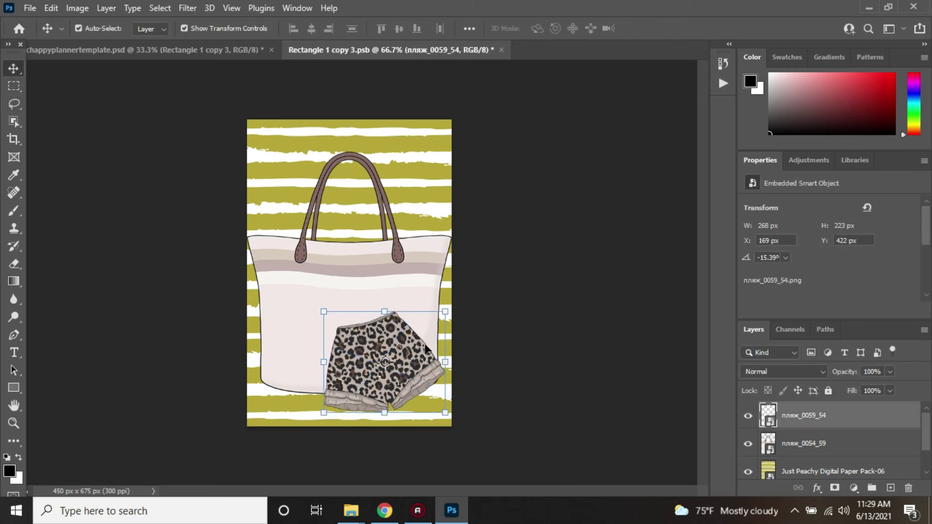
key(Delete)
Step: Place the пляж_0042_71 lotion bottle, shrunk and tilted, over the tote bag's lower right corner, then save and close the smart object
mouse_move(355, 519)
click(348, 451)
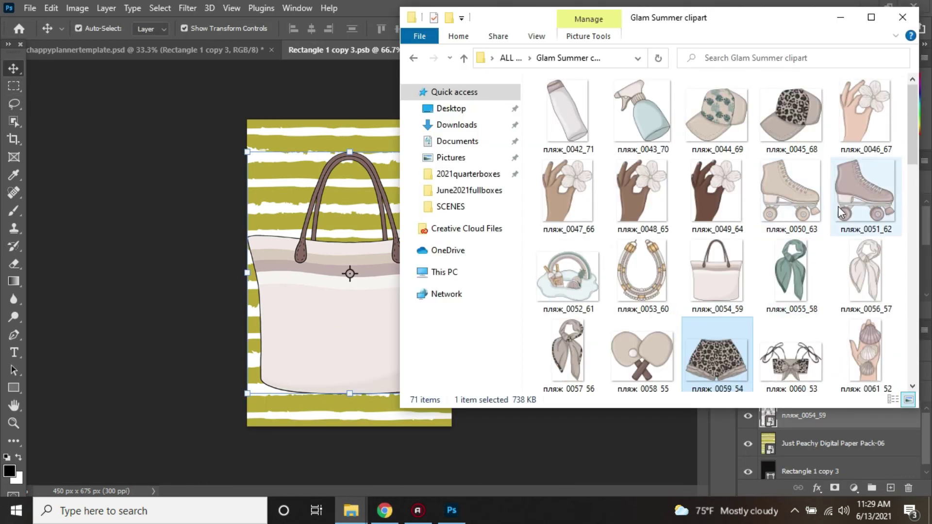
drag(568, 116, 356, 379)
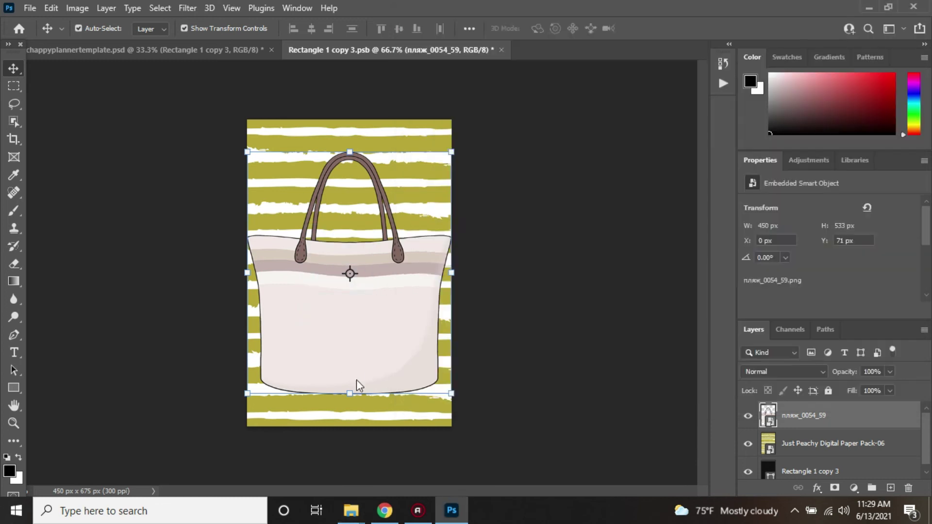
drag(248, 119, 374, 302)
drag(393, 364, 377, 353)
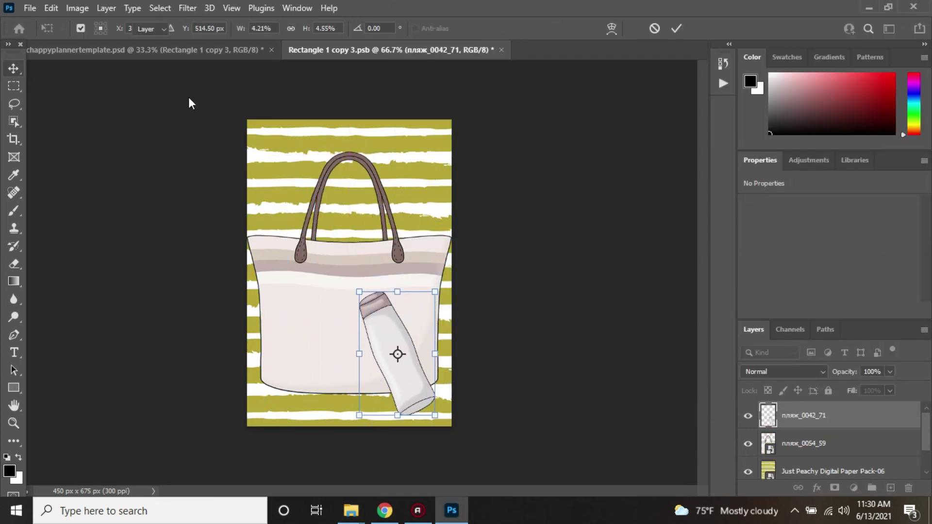
key(Return)
click(501, 49)
click(402, 200)
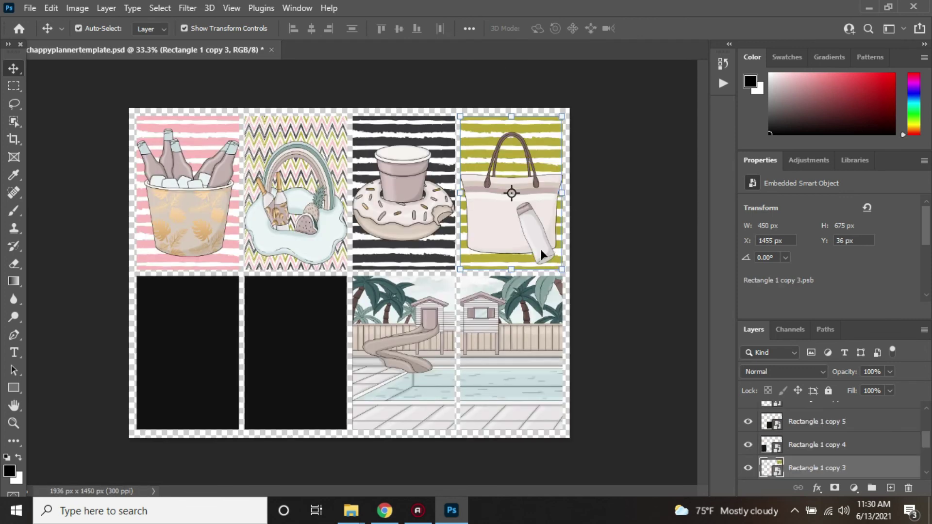
Step: Place Just Peachy Digital Paper Pack-09 inside the Rectangle 1 copy 4 smart object and stretch it to 450 by 689 px over the box
click(207, 360)
double_click(776, 452)
click(351, 511)
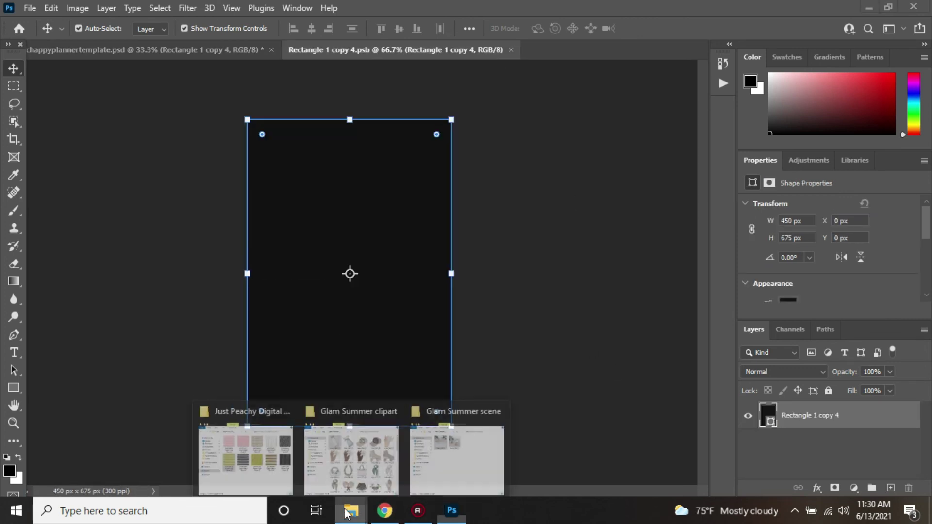
click(249, 451)
drag(757, 245, 315, 233)
drag(322, 183, 336, 121)
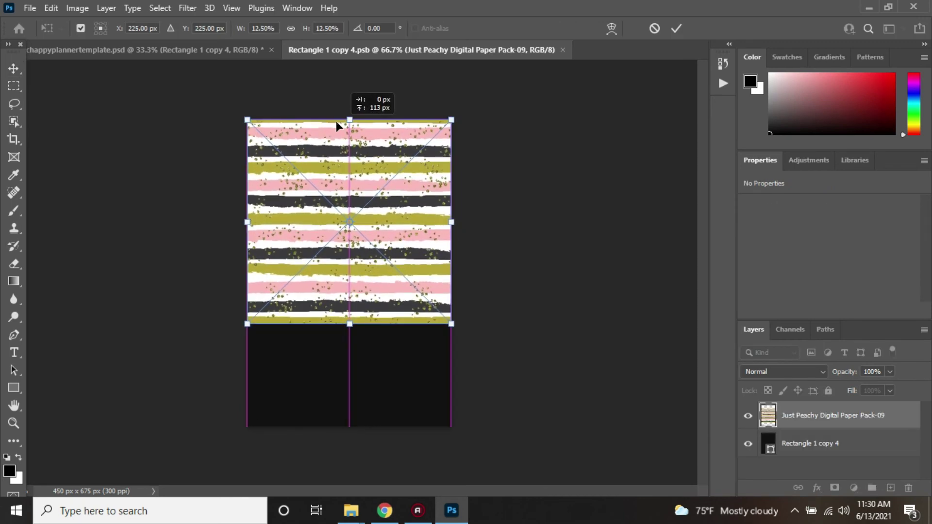
drag(350, 324, 358, 432)
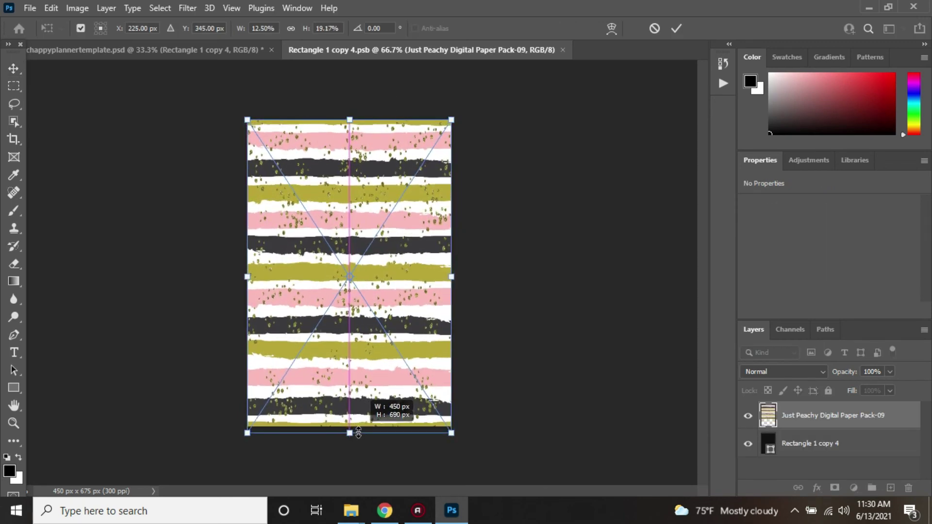
click(15, 70)
Step: Place the пляж_0045_68 leopard cap from the Glam Summer clipart folder centred on the multicoloured stripes
mouse_move(352, 512)
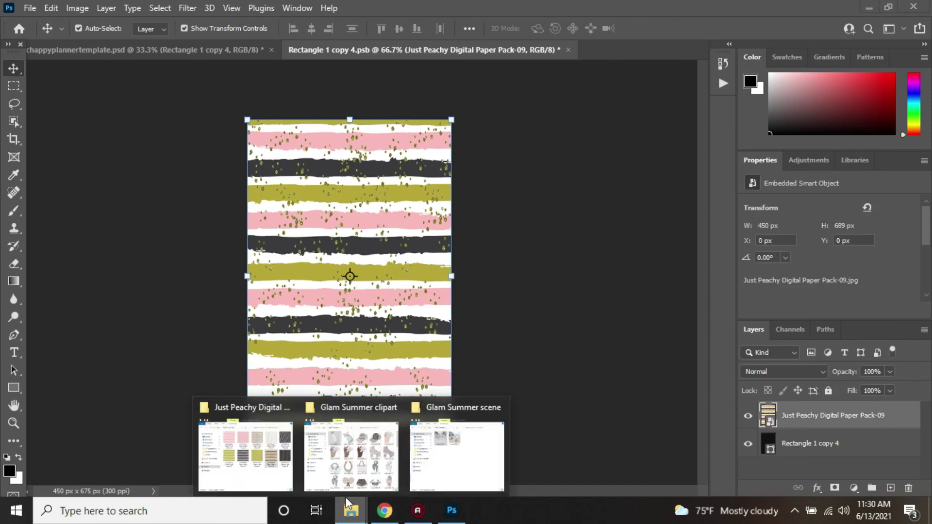
click(345, 468)
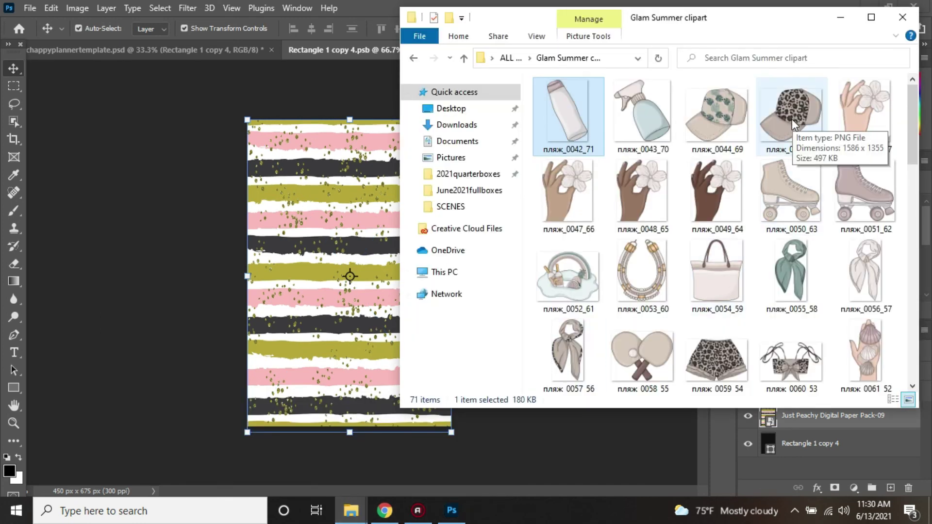
drag(791, 118, 349, 377)
drag(369, 279, 371, 278)
Step: Try to add the пляж_0072_41 rosé bottle from the Glam Summer clipart folder, then commit the cap's placement at 450 by 384 px
mouse_move(352, 512)
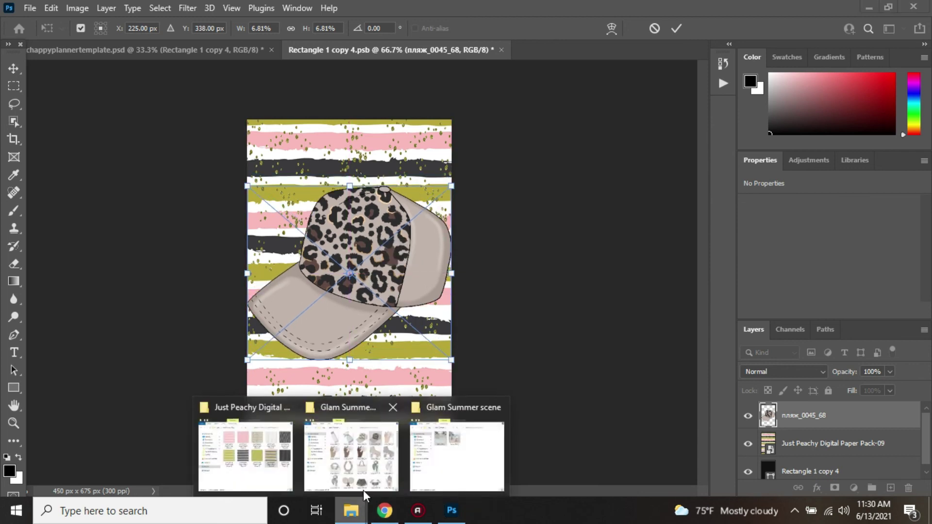
click(359, 473)
scroll(717, 292, down, 1)
scroll(718, 292, up, 1)
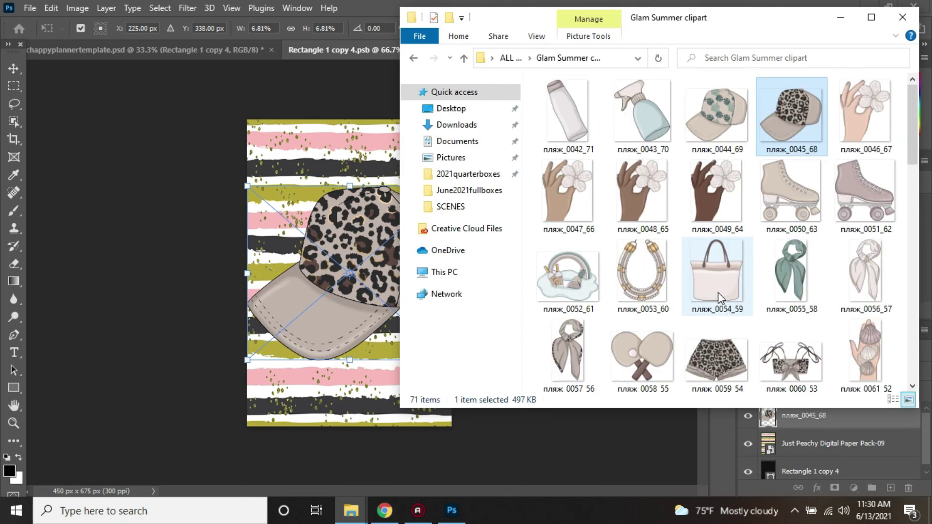
scroll(718, 292, down, 4)
scroll(717, 292, up, 2)
scroll(722, 303, down, 2)
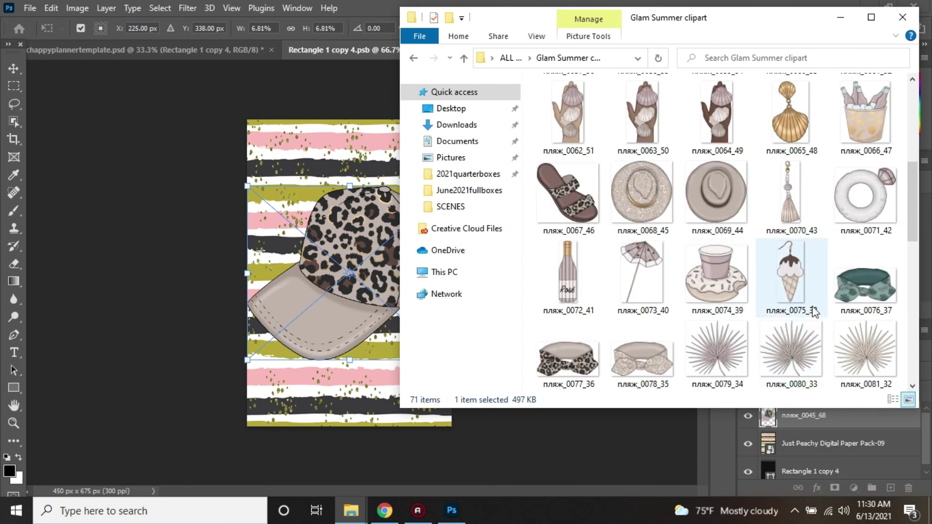
drag(516, 338, 793, 305)
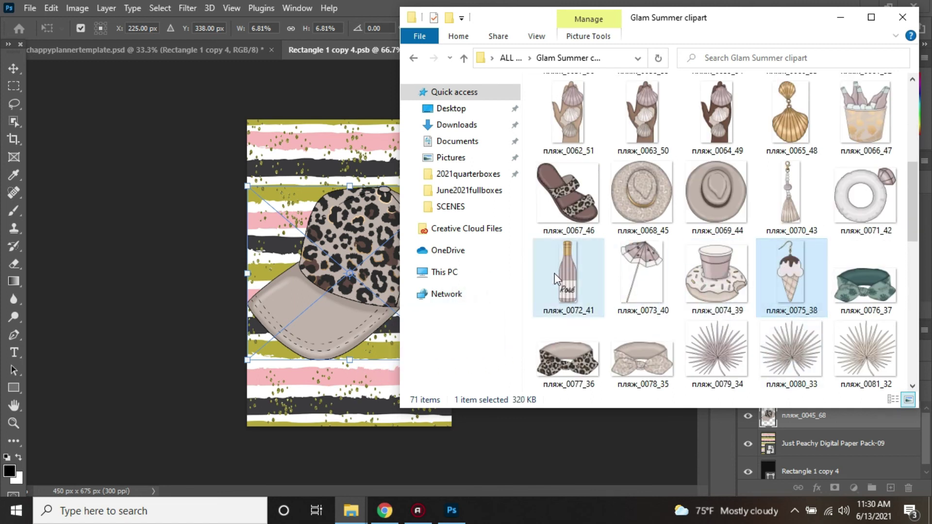
drag(567, 294, 433, 355)
click(13, 67)
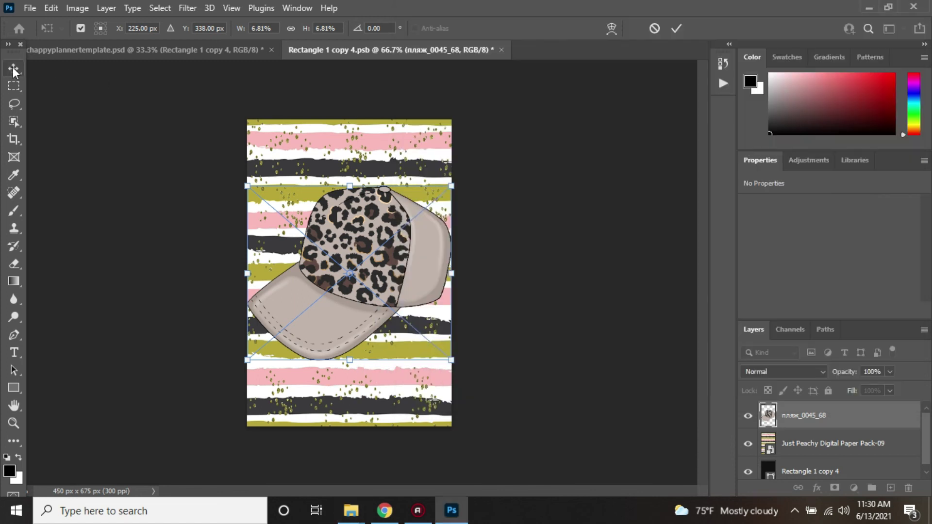
Step: Place the пляж_0067_46 leopard sandal from the Glam Summer clipart folder, shrunk, in the box's lower part and move the cap up above it
mouse_move(351, 510)
click(372, 473)
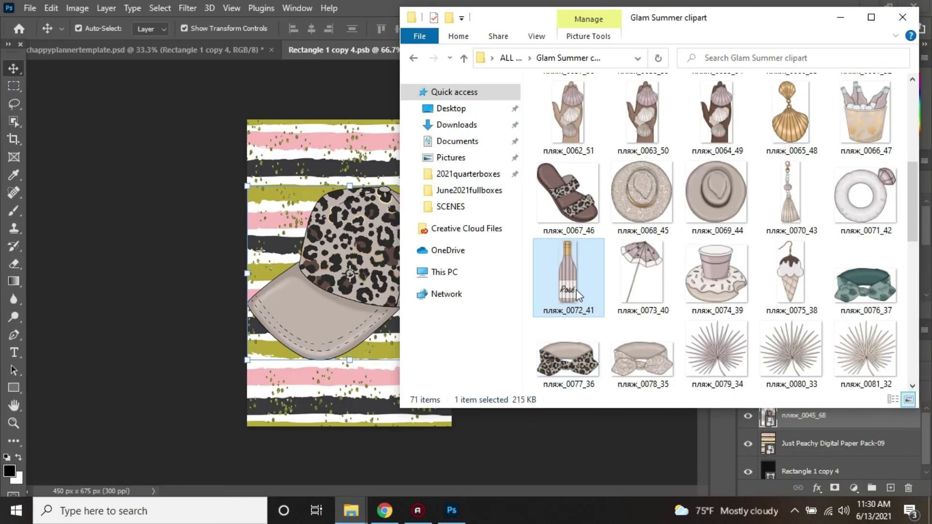
drag(567, 194, 379, 360)
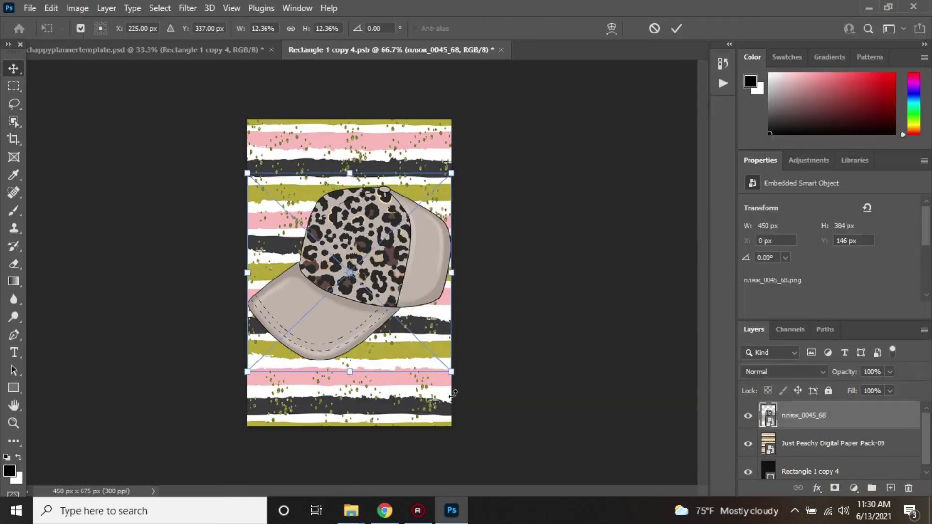
drag(247, 173, 300, 251)
key(Return)
drag(345, 343, 311, 391)
drag(373, 261, 374, 200)
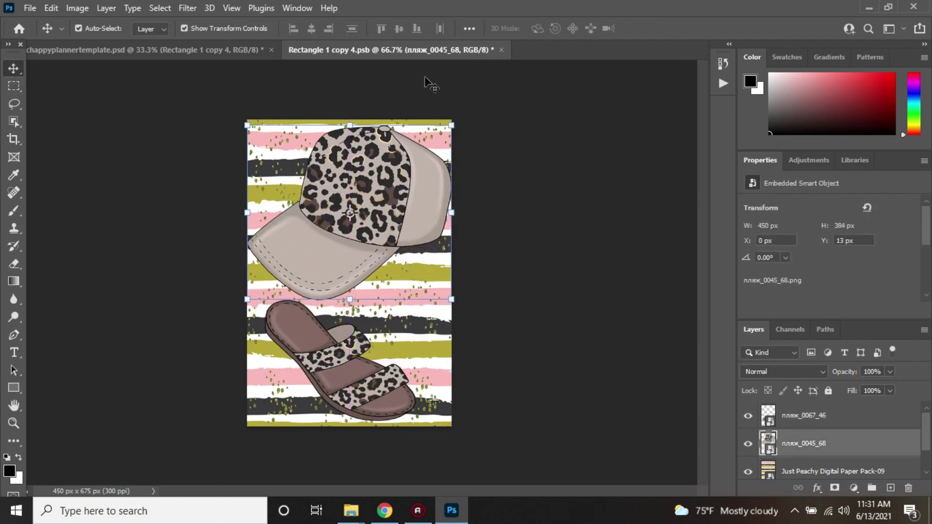
Step: Save and close the Rectangle 1 copy 4 smart object, then open the contents of the Rectangle 1 copy 5 smart object
click(502, 50)
click(404, 199)
click(917, 432)
double_click(776, 449)
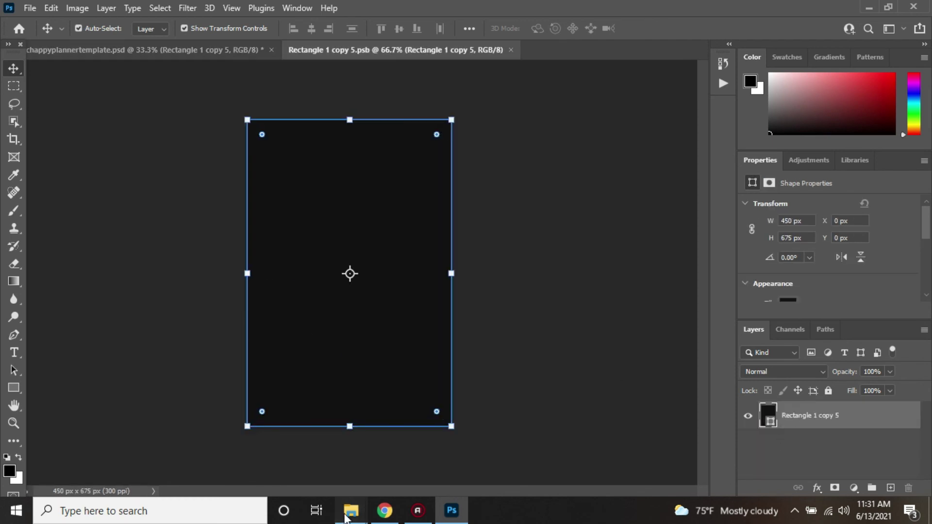
mouse_move(350, 510)
click(267, 461)
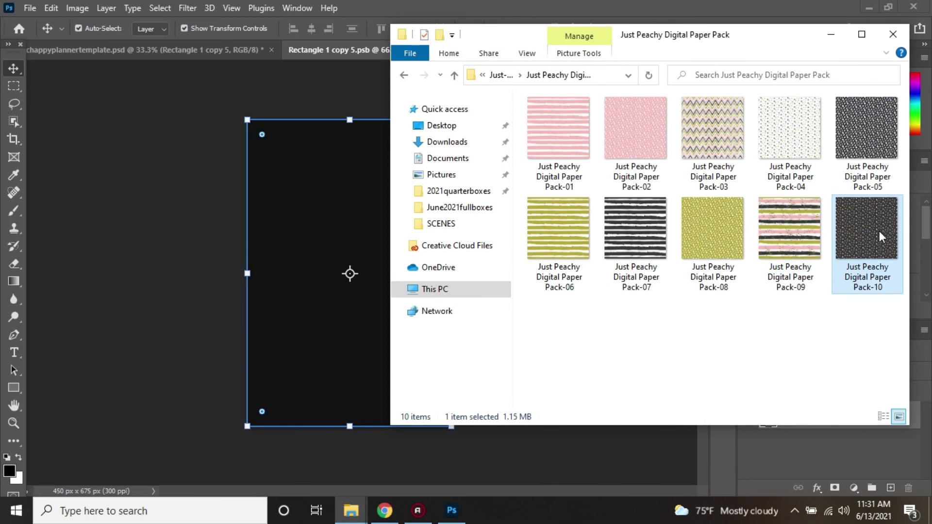
drag(877, 235, 325, 254)
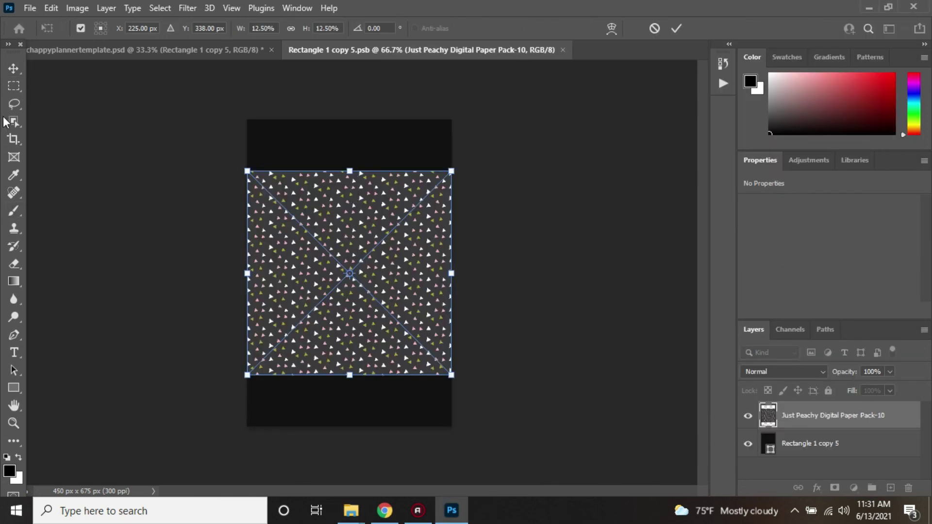
click(197, 50)
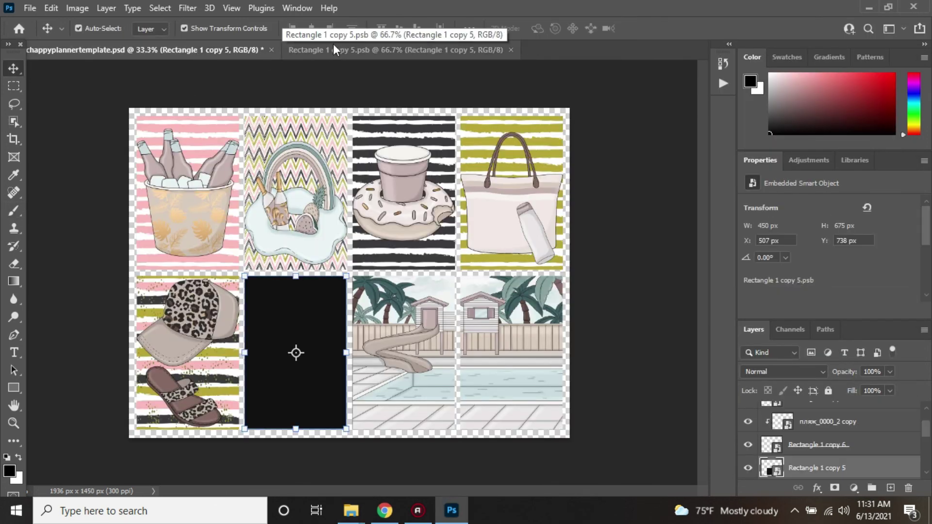
click(333, 49)
Step: Place Just Peachy Digital Paper Pack-02 inside the Rectangle 1 copy 5 smart object and stretch it to 450 by 675 px over the box
mouse_move(351, 511)
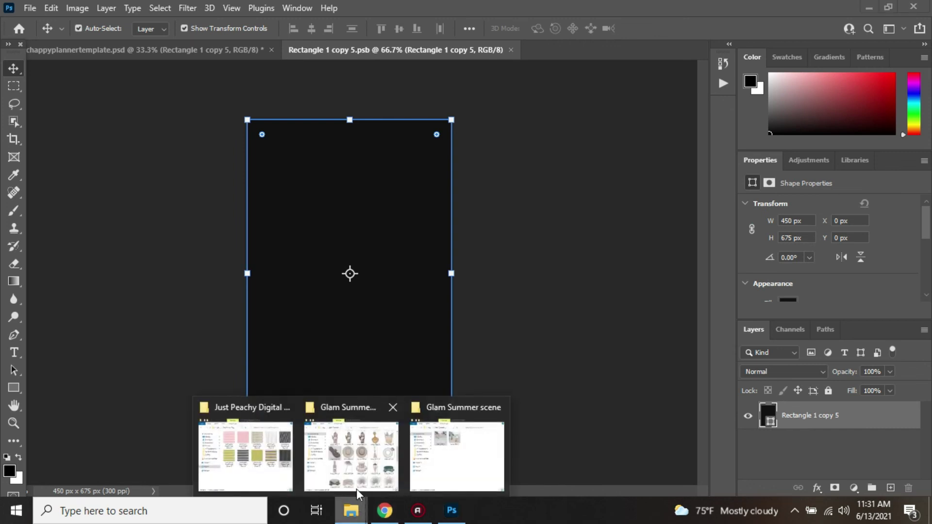
click(245, 446)
click(342, 272)
drag(358, 163, 361, 116)
drag(349, 373, 354, 427)
key(Return)
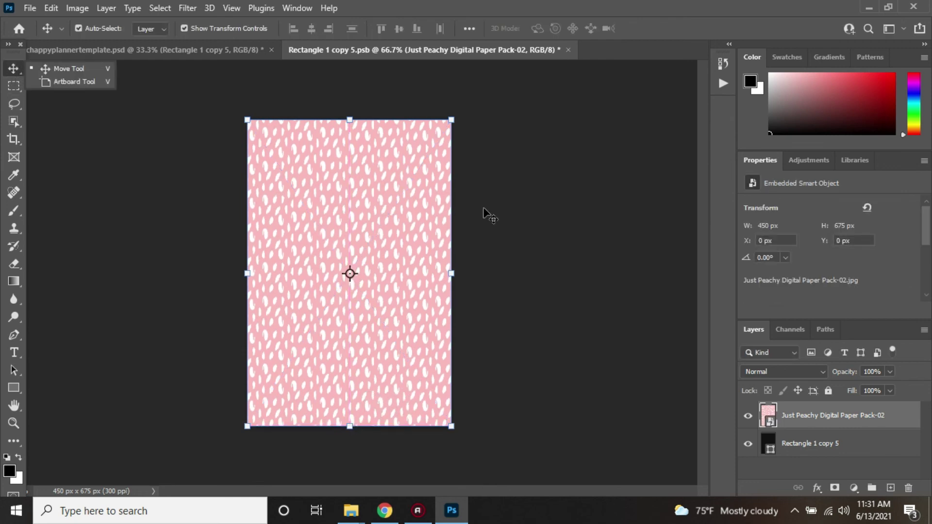
click(548, 323)
Step: Place the пляж_0059_54 leopard shorts from the Glam Summer clipart folder centred on the pink paper at 450 by 303 px
mouse_move(350, 510)
click(354, 458)
scroll(639, 236, down, 3)
scroll(639, 236, up, 3)
scroll(711, 284, up, 4)
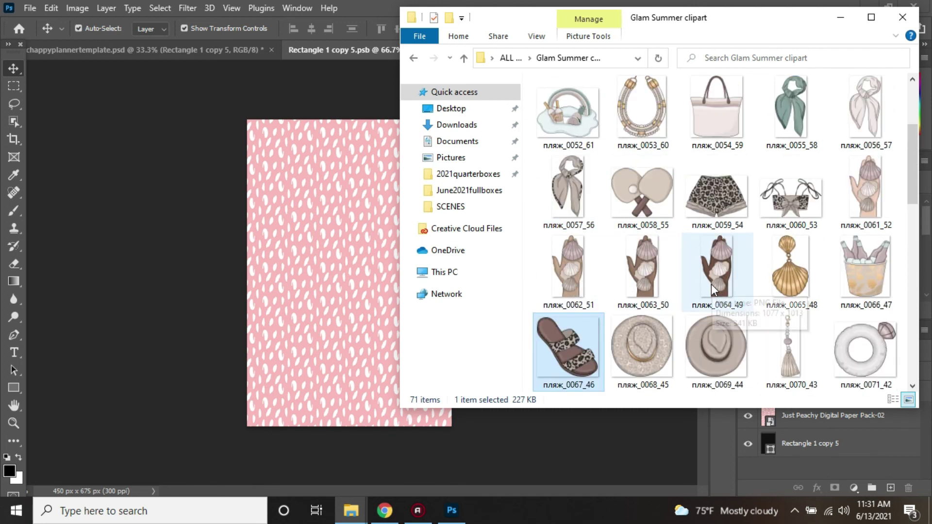
scroll(715, 277, down, 1)
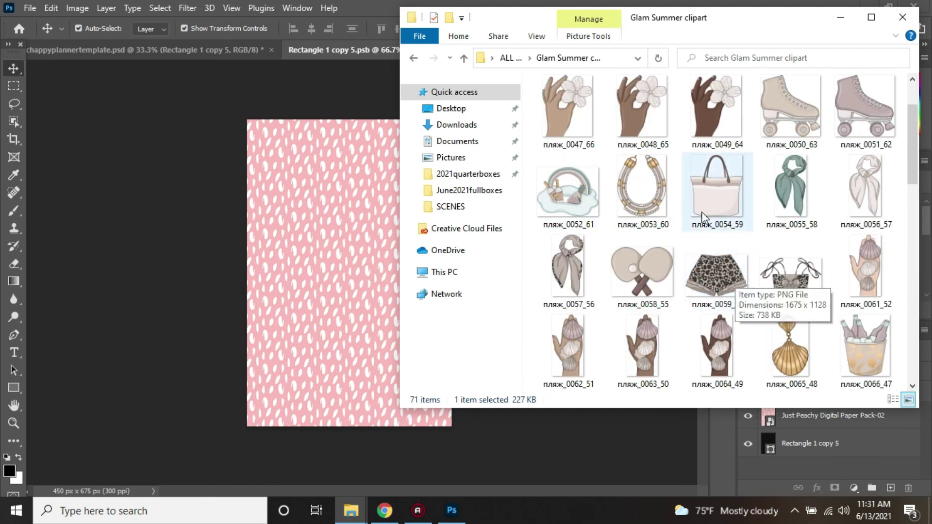
drag(712, 264, 374, 362)
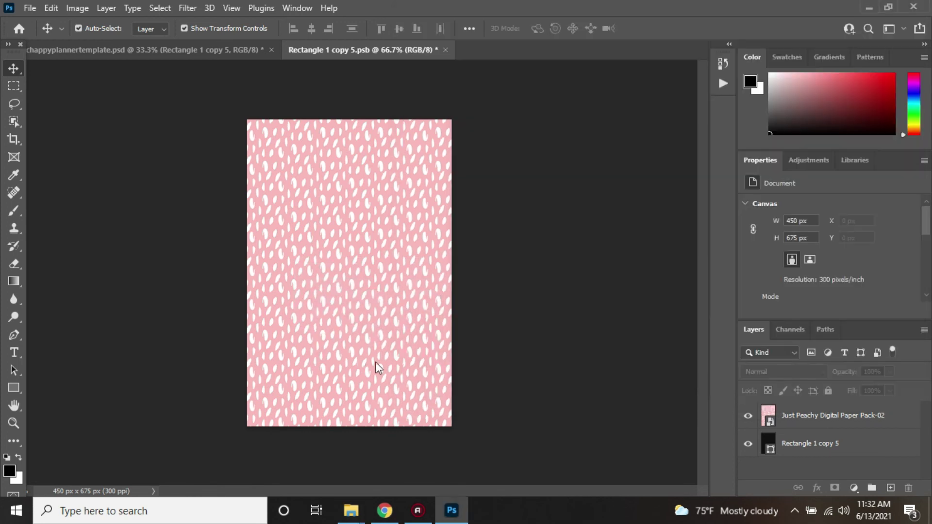
click(9, 71)
Step: Place the пляж_0060_53 leopard bow top from the Glam Summer clipart folder over the pink paper
click(350, 509)
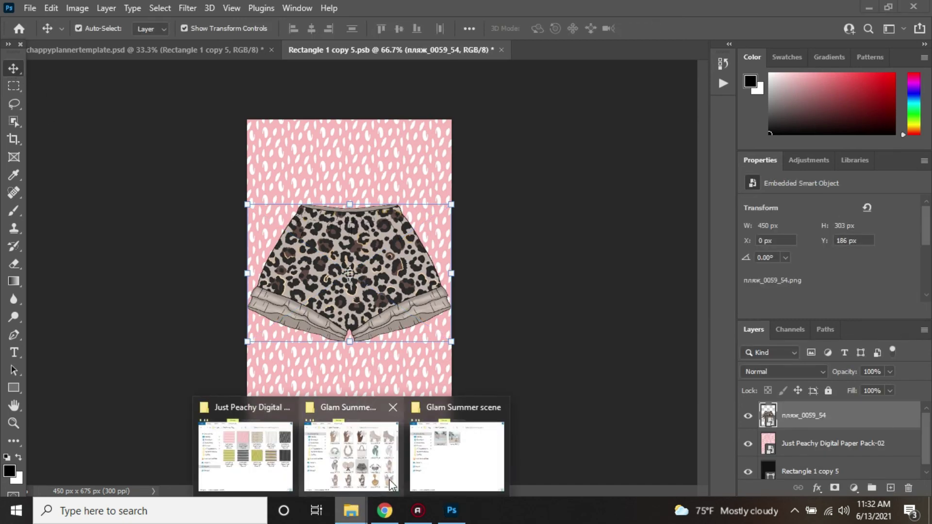
click(381, 456)
drag(812, 277, 355, 162)
click(14, 69)
click(119, 274)
Step: Arrange the leopard top in the upper half of the box and the shorts below it, then save and close the smart object
drag(325, 251, 325, 131)
drag(358, 287, 359, 355)
drag(358, 197, 356, 246)
click(132, 131)
click(443, 50)
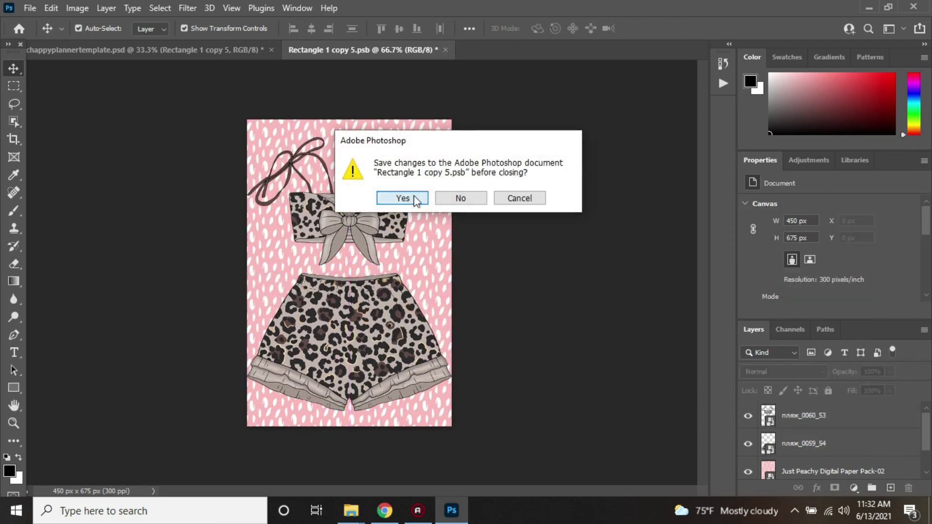
click(411, 200)
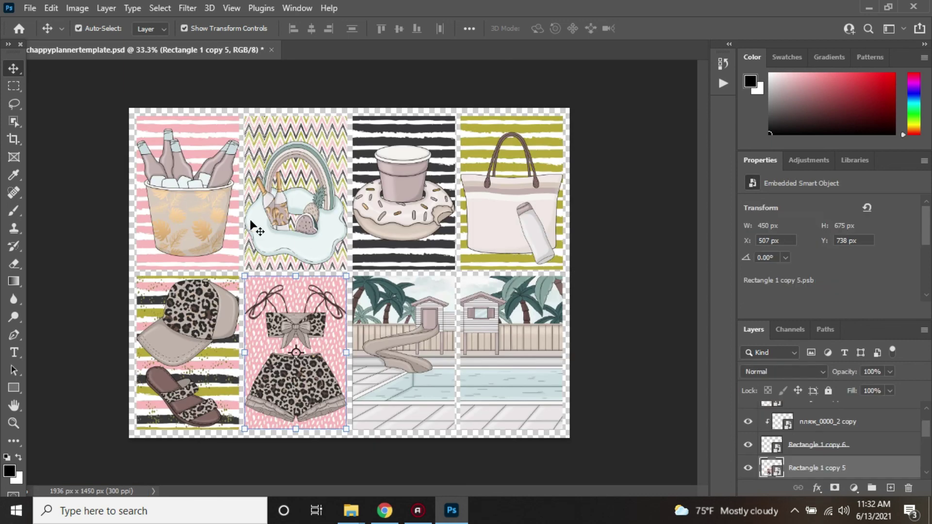